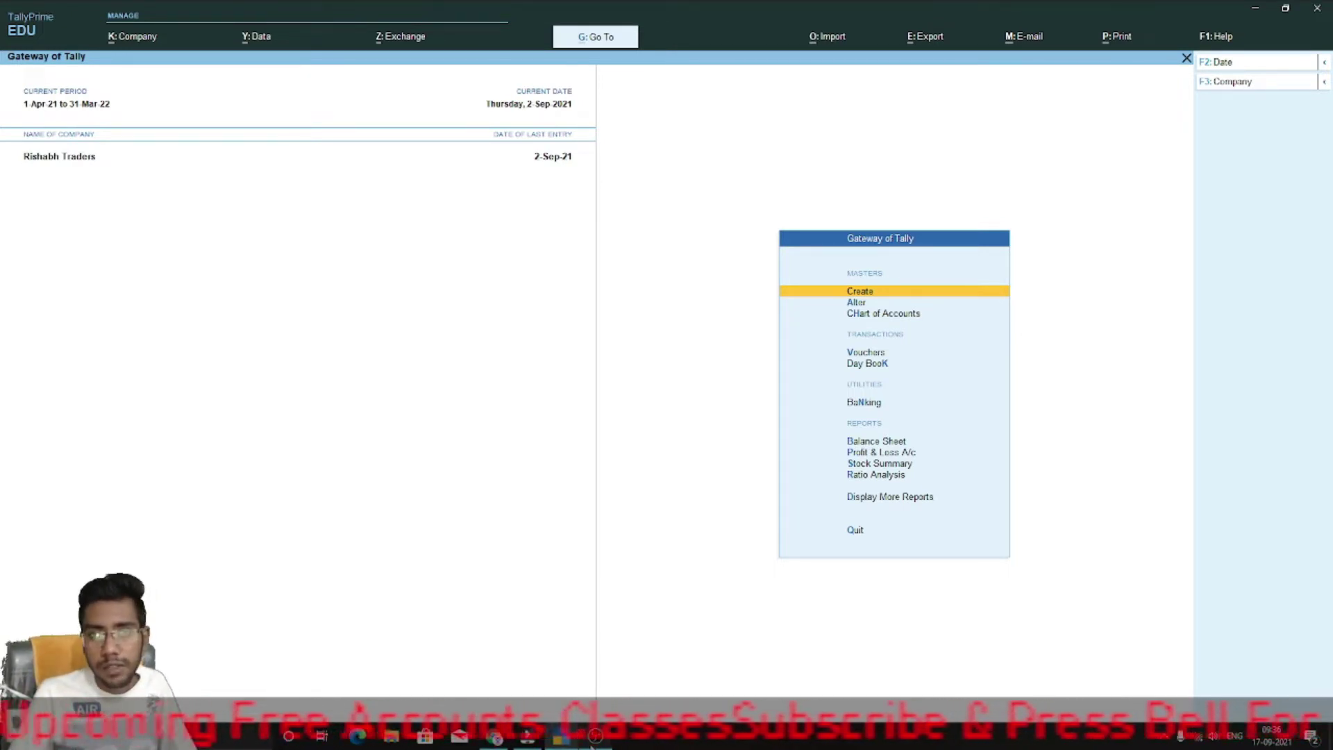
Open voucher entry to create a new payment voucher
key("Down")
key("Down")
key("Down")
key("Down")
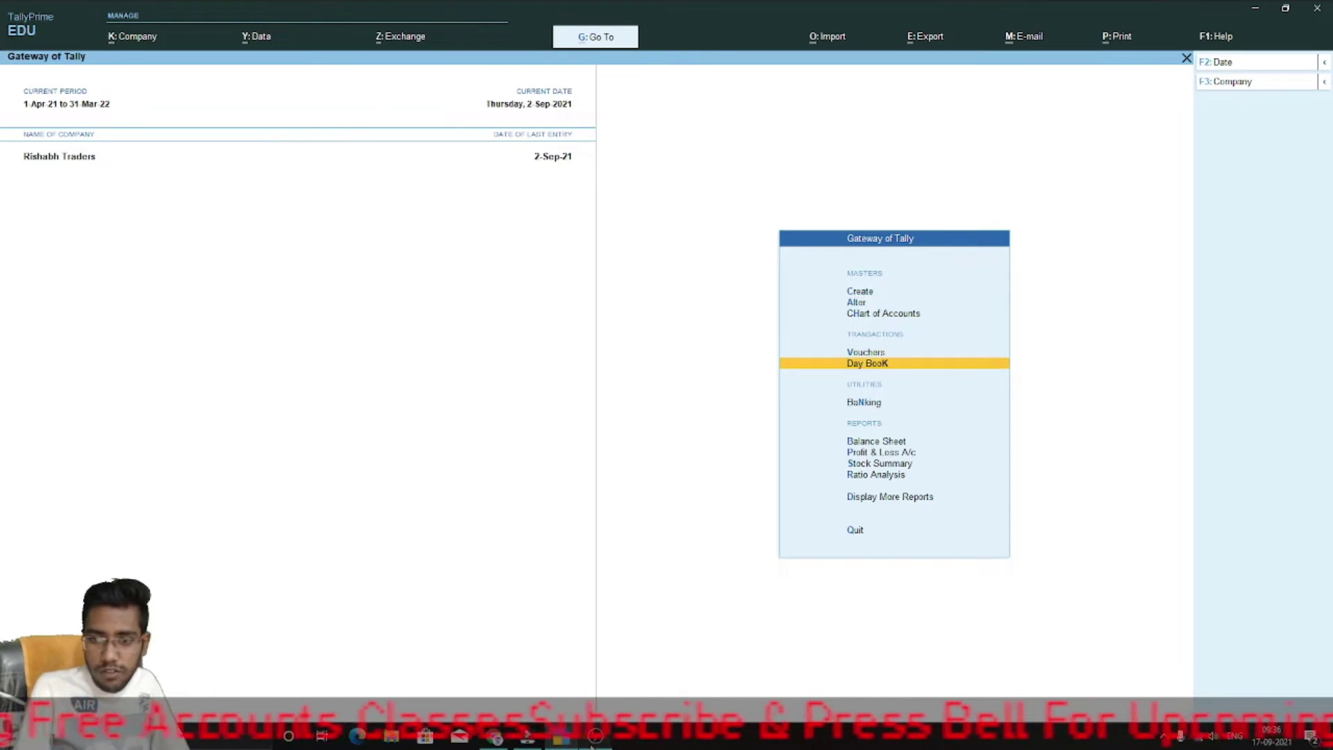
key("Up")
key("Return")
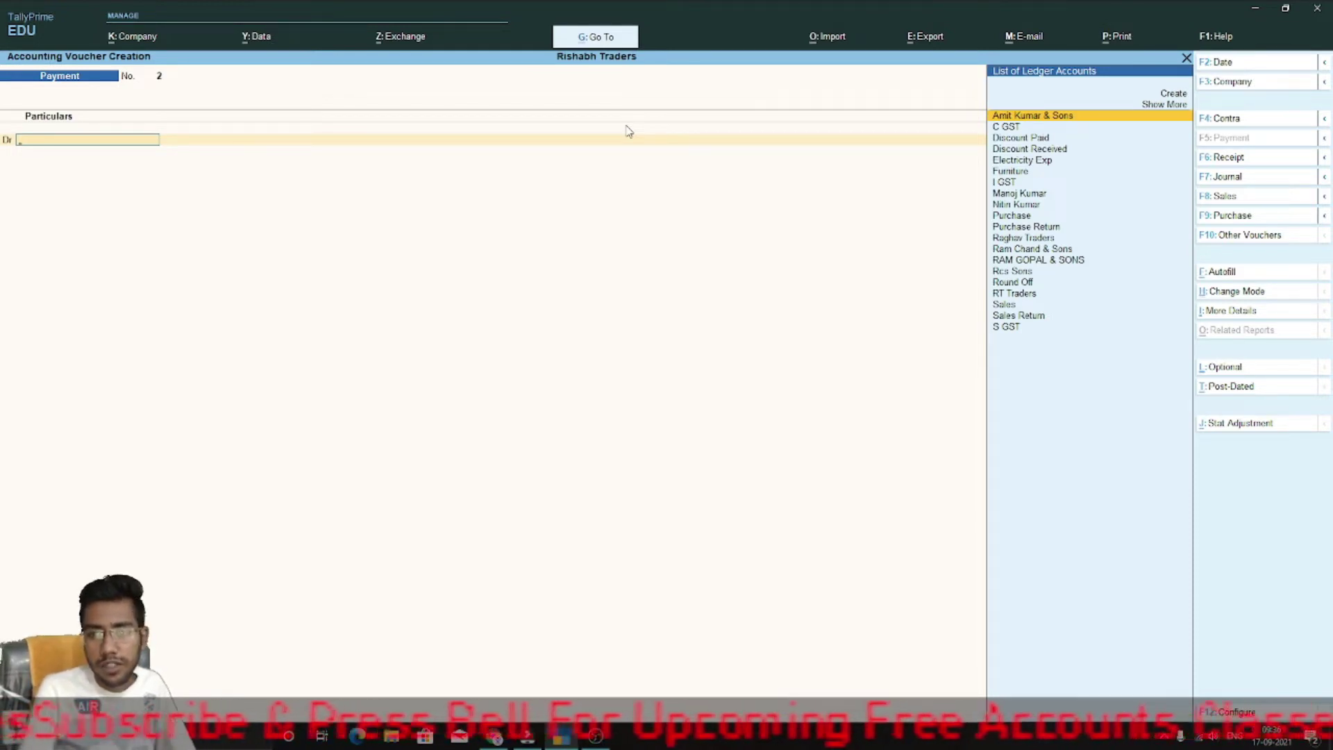
Debit the Raghav Traders ledger with 50000 in the payment voucher
key("Down")
key("Down")
key("Down")
key("Down")
key("Down")
key("Down")
key("Down")
key("Down")
key("Down")
key("Down")
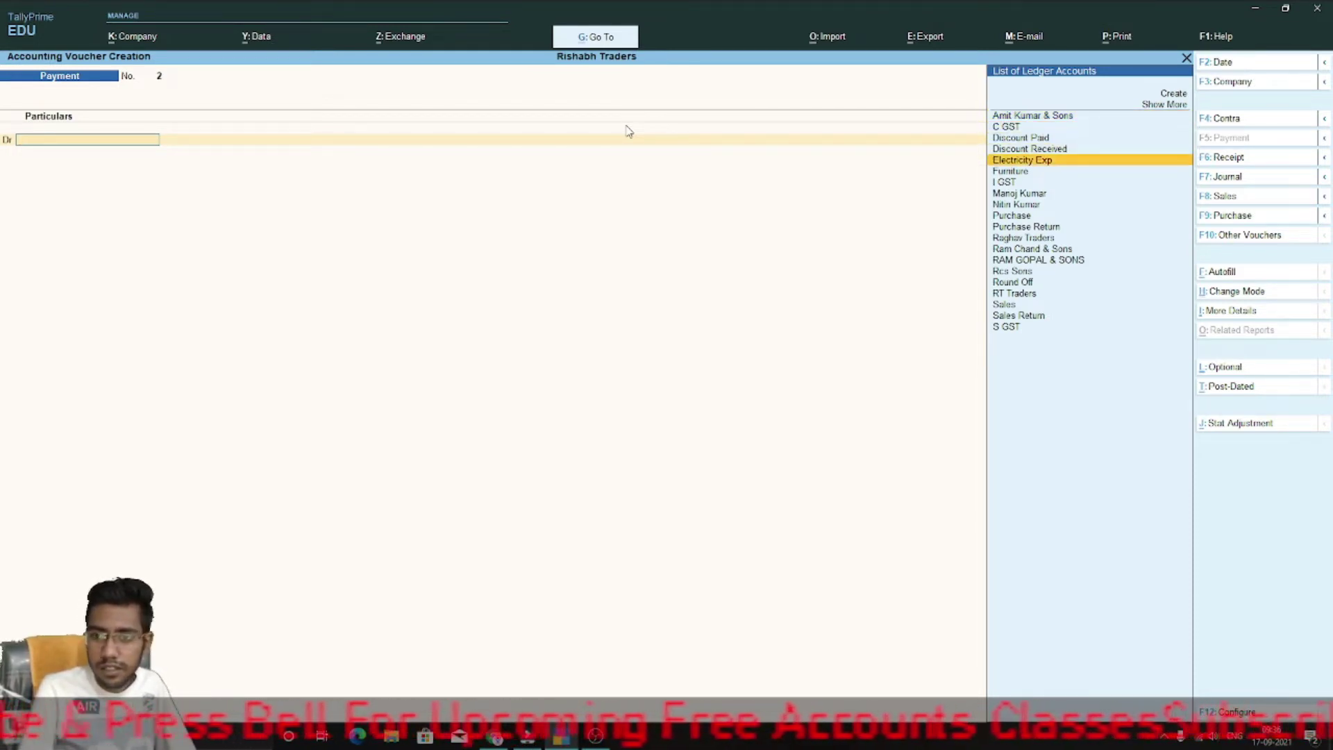
key("Down")
key("Down")
key("Down")
key("Up")
key("Up")
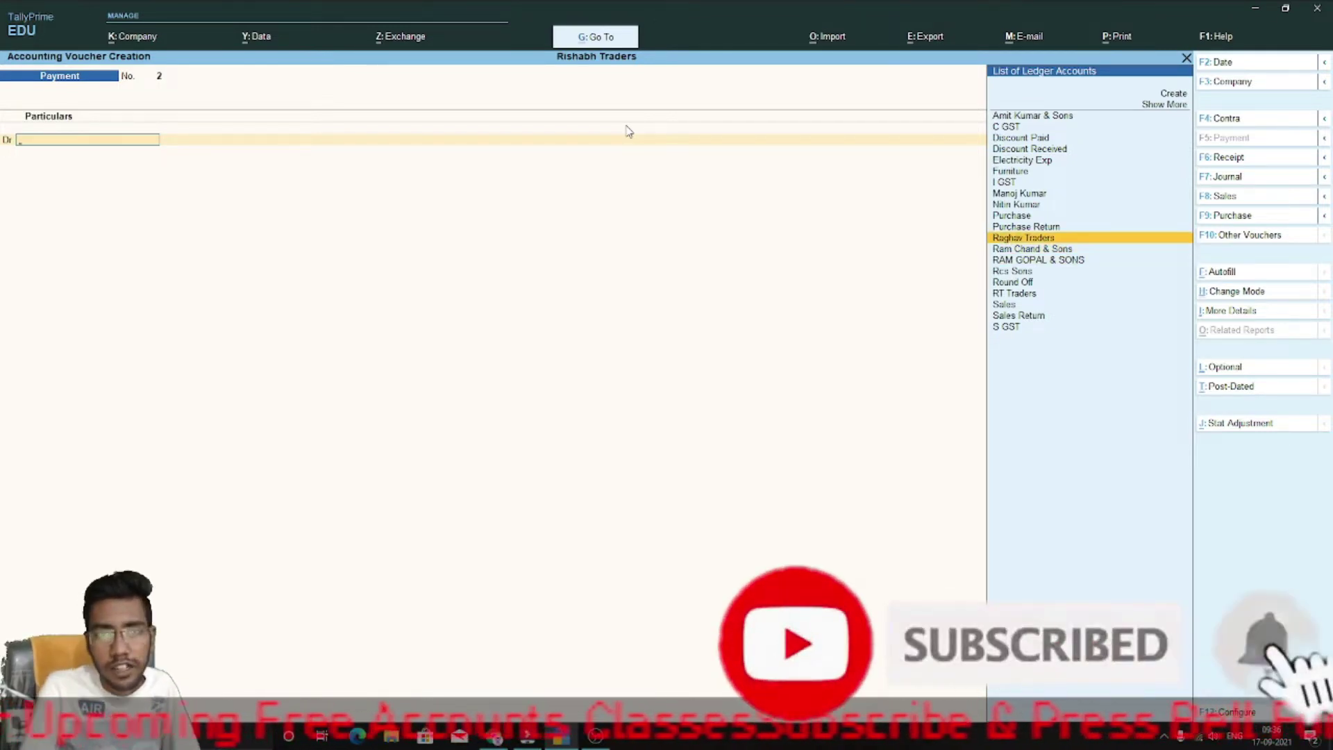
key("Return")
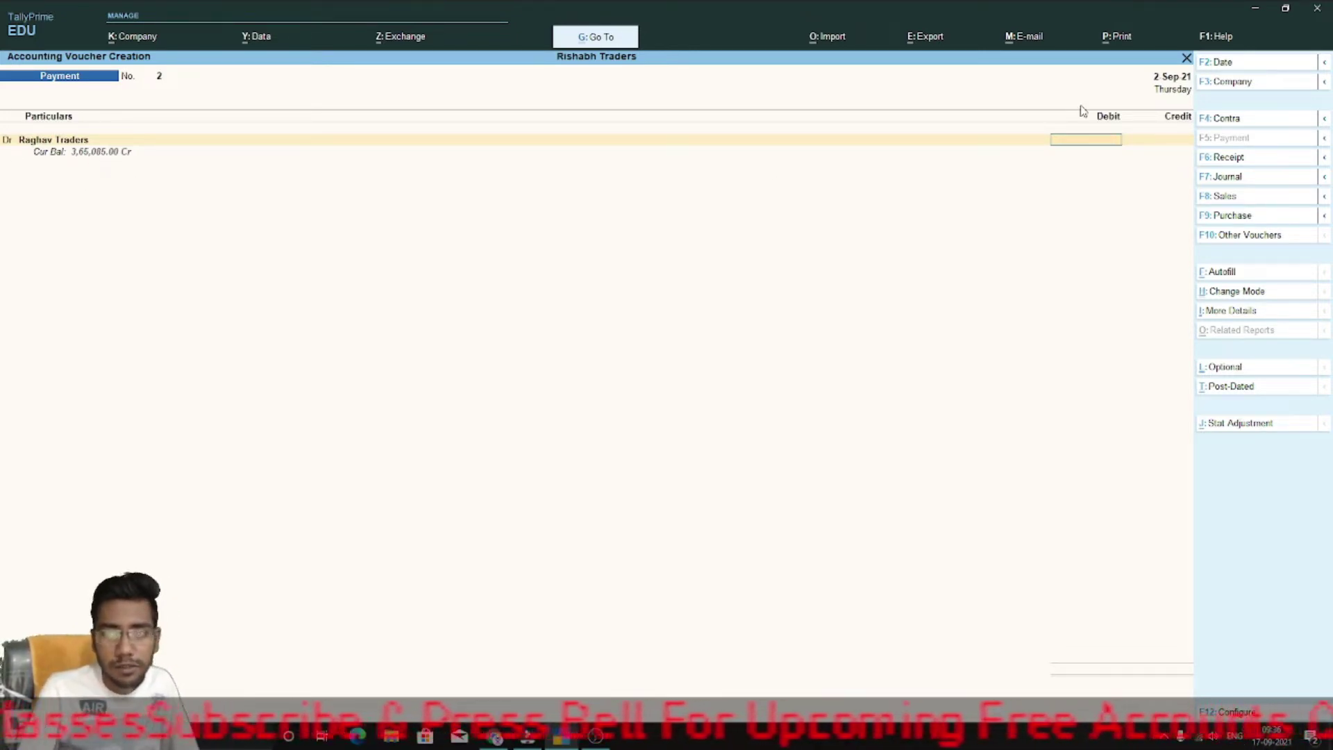
type("50000")
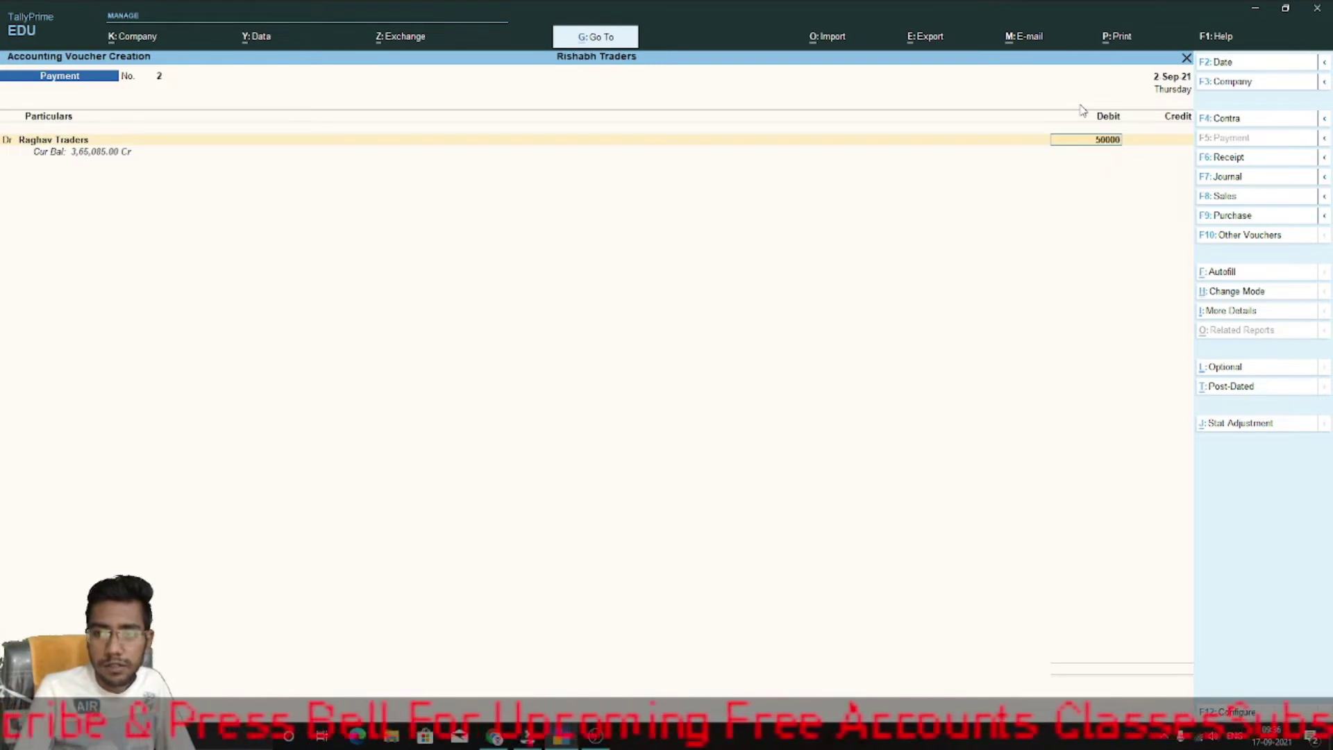
key("Return")
Allocate the payment as Agst Ref to bill 1580 for 37,800 Cr and bill 556 for 87,800 Dr
key("Return")
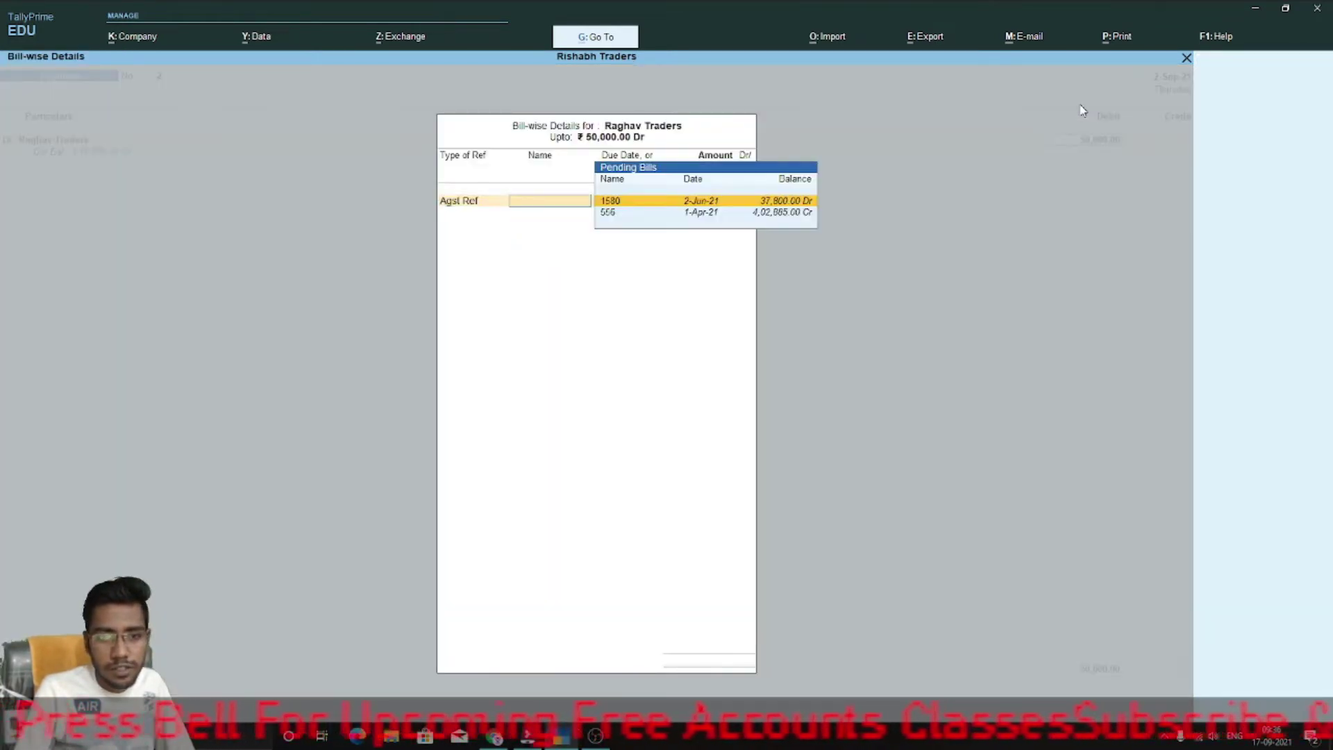
key("Return")
key("Return")
key("Return")
key("Return")
key("Return")
key("Return")
key("Return")
key("Return")
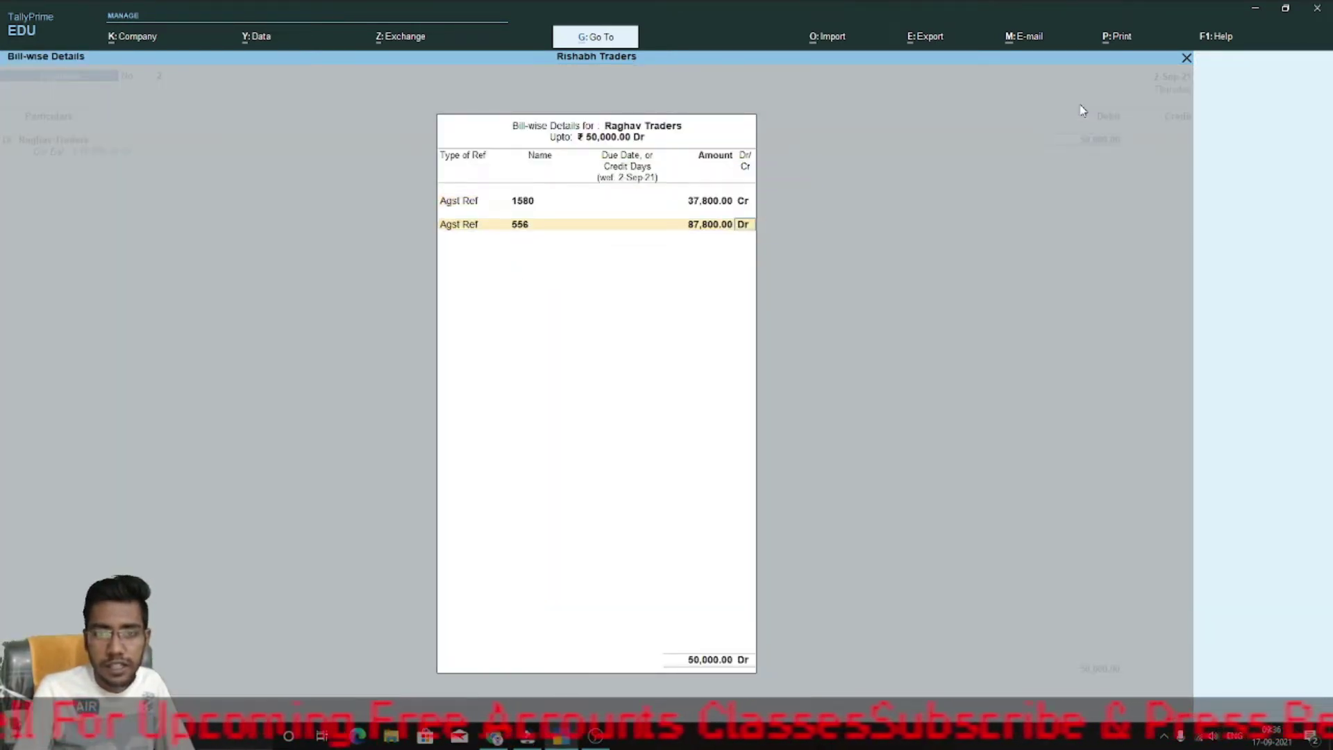
key("Return")
Credit Punjab National Bank with 50,000, leave the narration blank and save the payment voucher
key("Return")
key("Return")
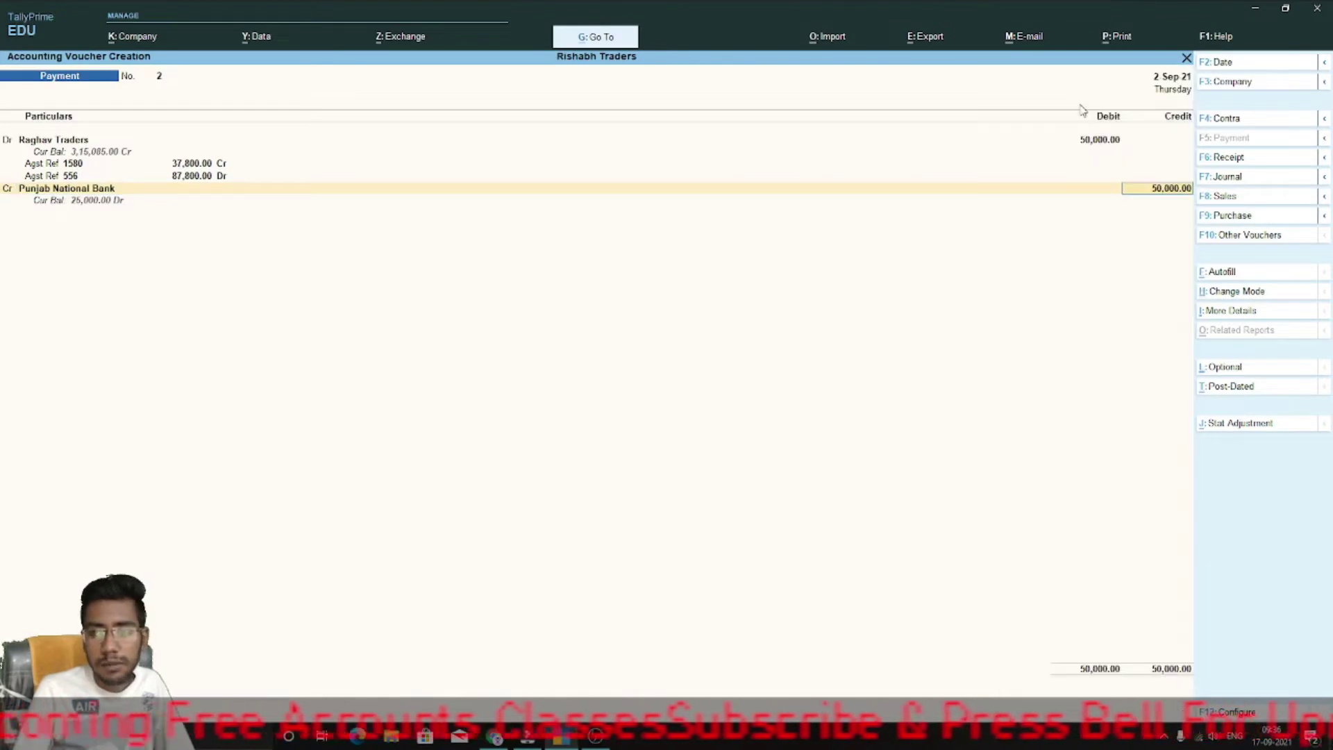
key("Return")
key("Return")
key("Return")
key("Return")
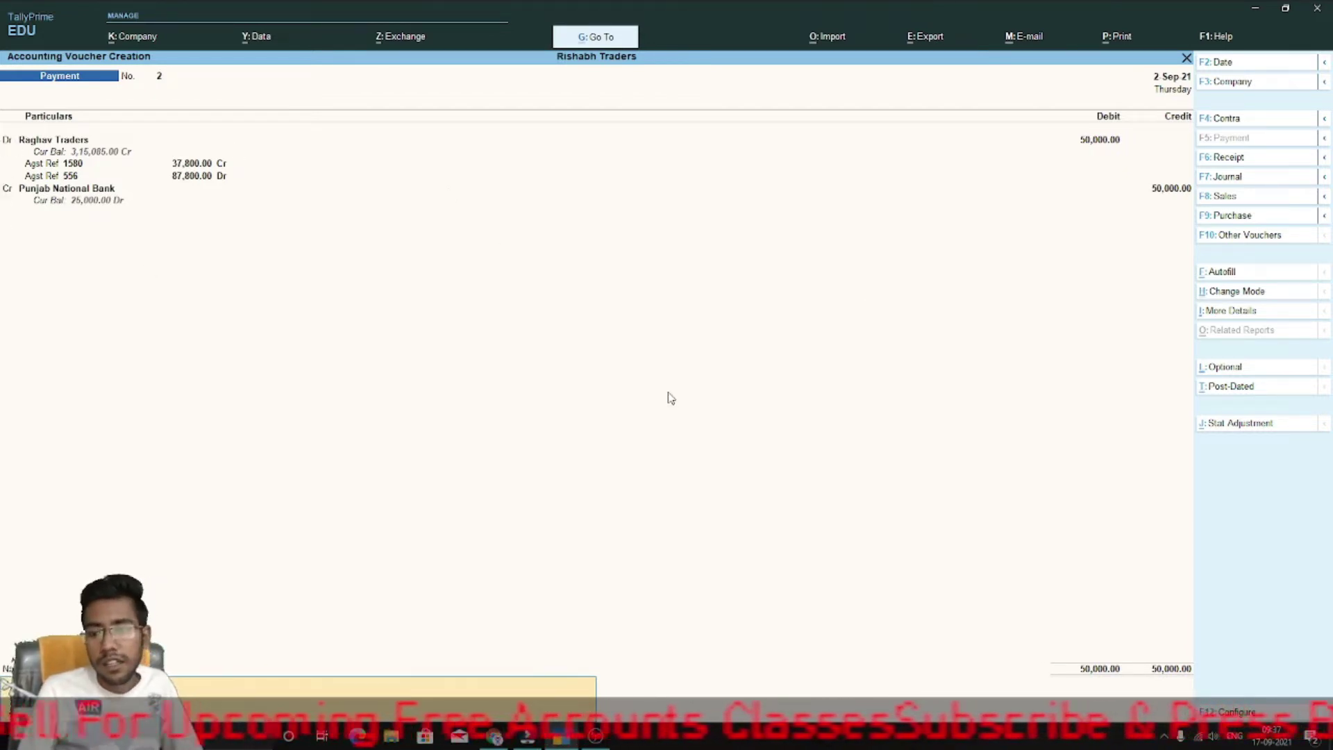
key("Return")
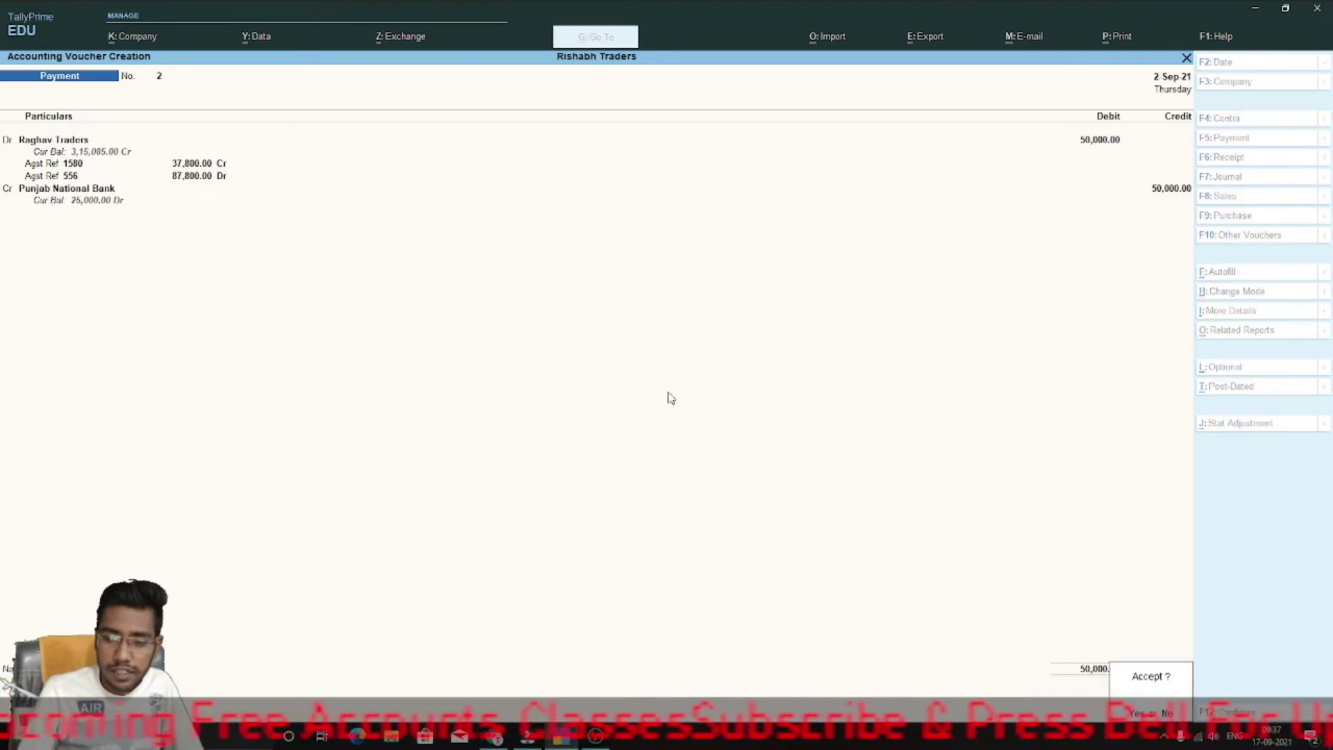
key("Return")
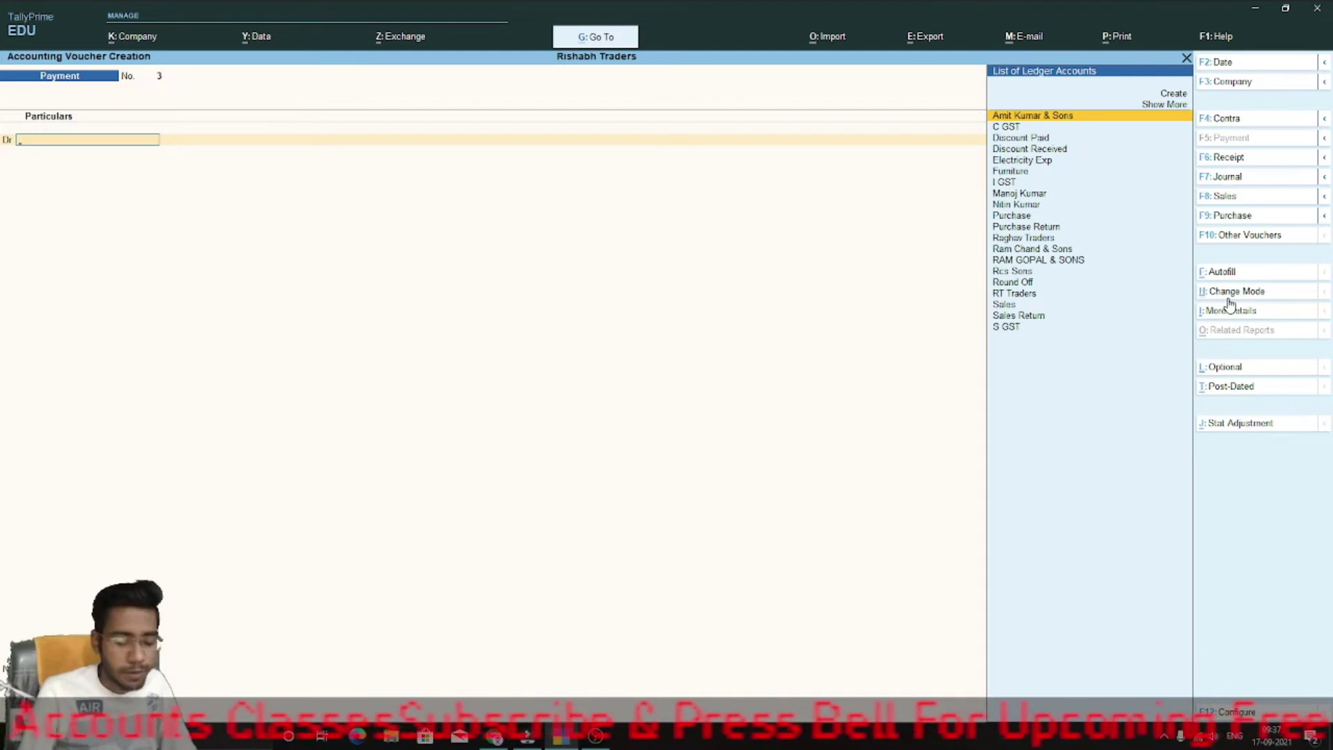
Keep the voucher mode at Double Entry, view the saved 50,000 payment voucher and return to the new voucher
key("ctrl+h")
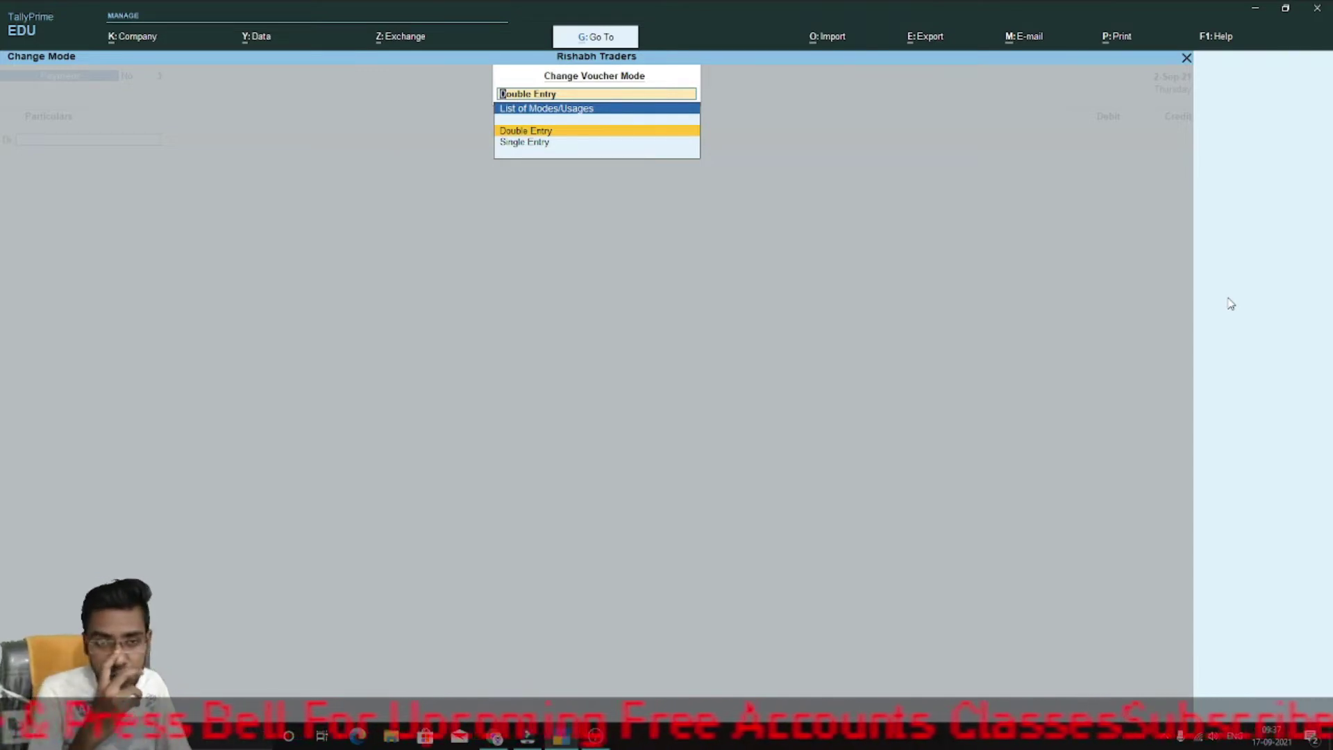
key("Return")
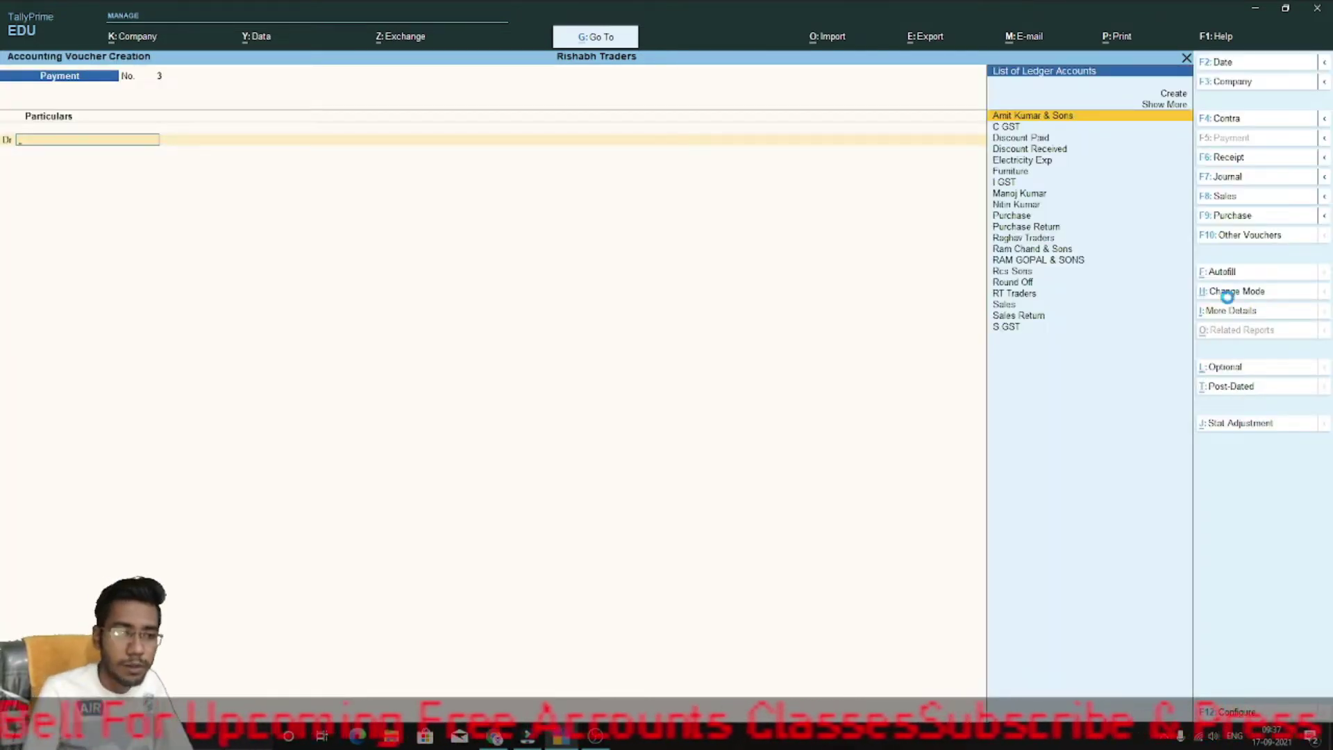
key("Page_Up")
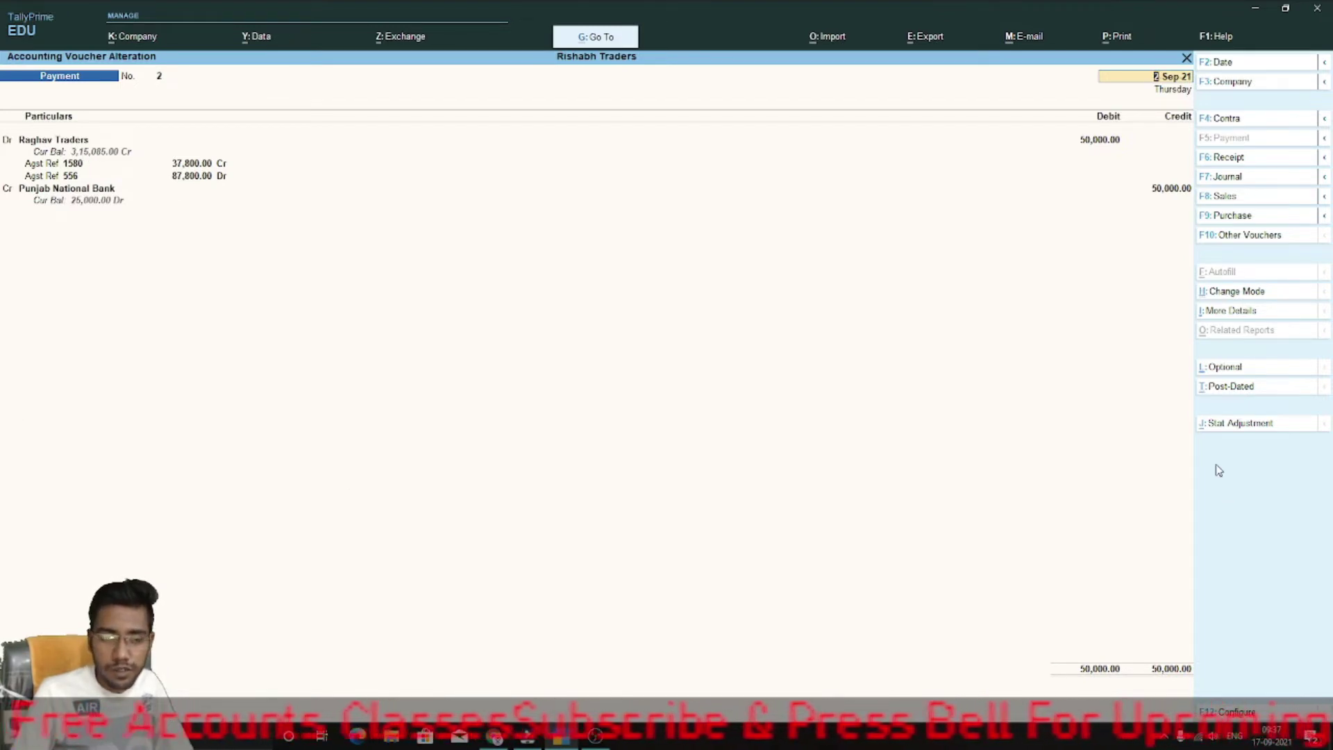
key("Escape")
key("Return")
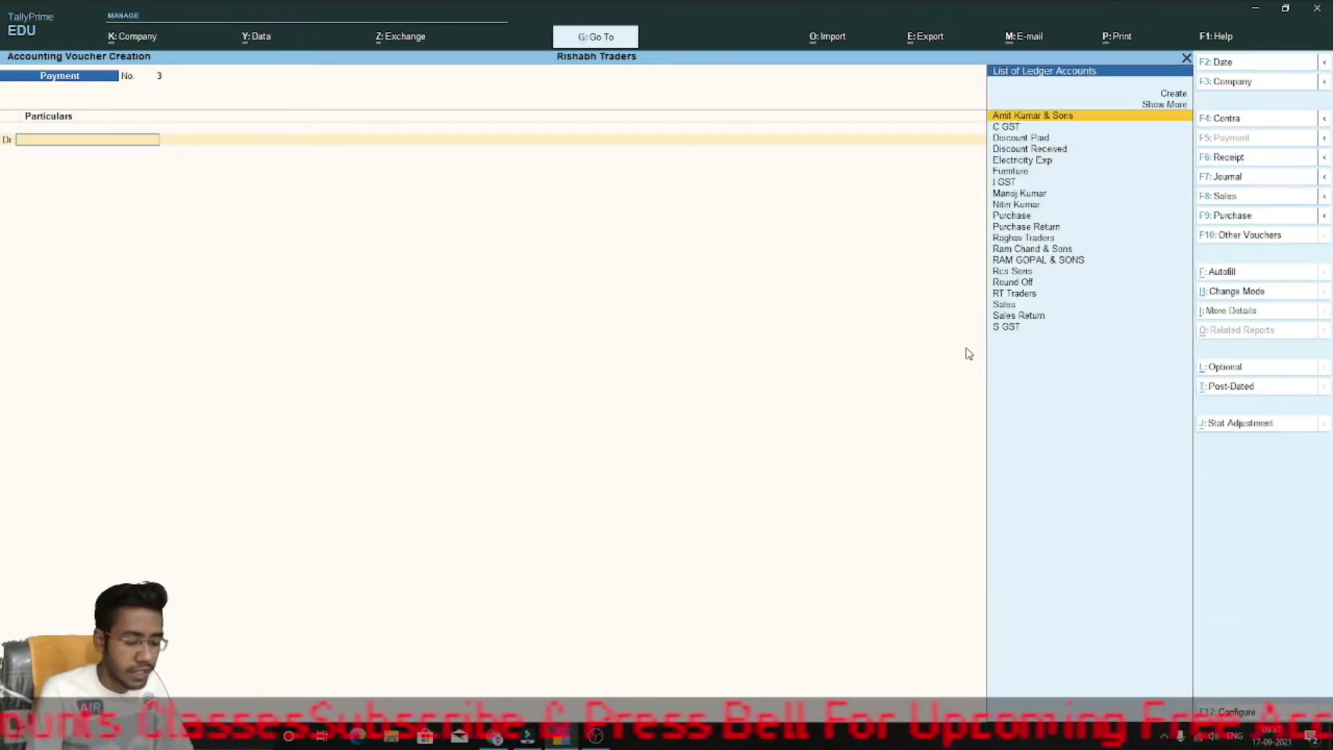
Switch the payment voucher to Single Entry mode and set its account to Punjab National Bank
key("ctrl+h")
key("Down")
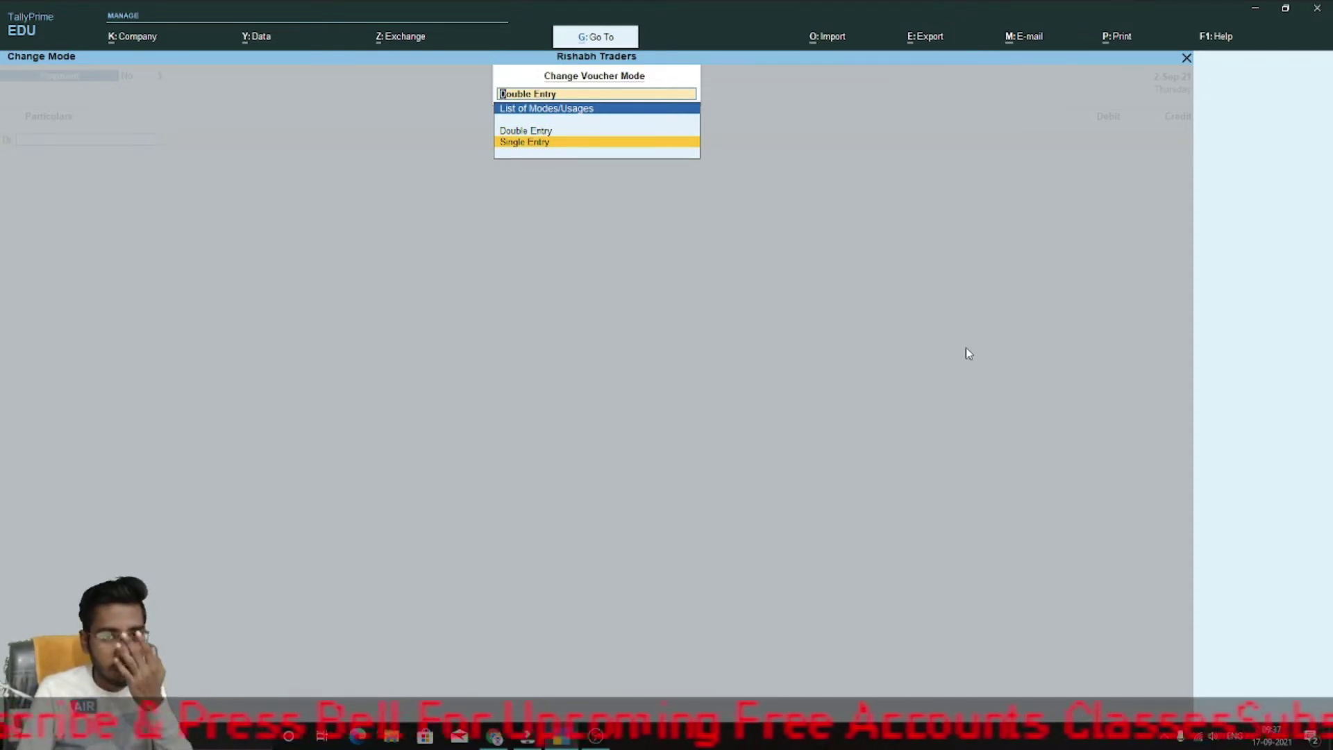
key("Return")
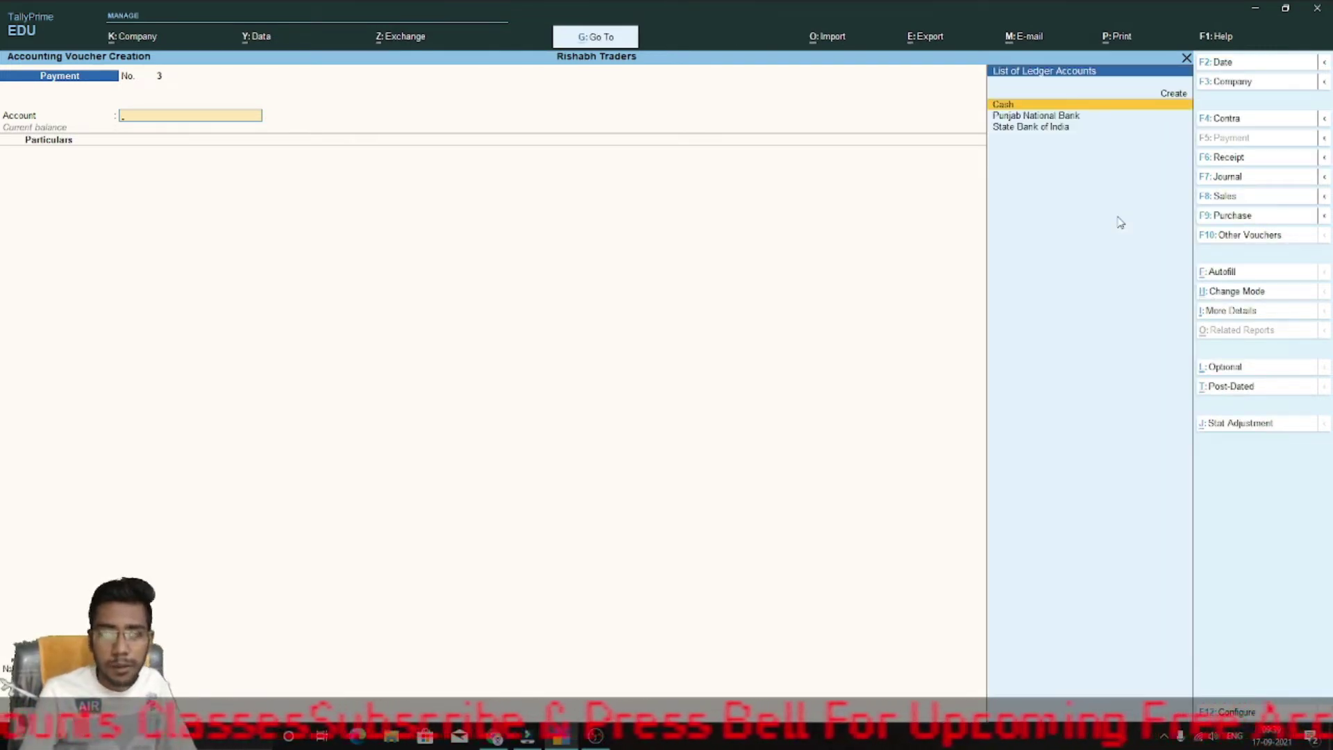
key("Down")
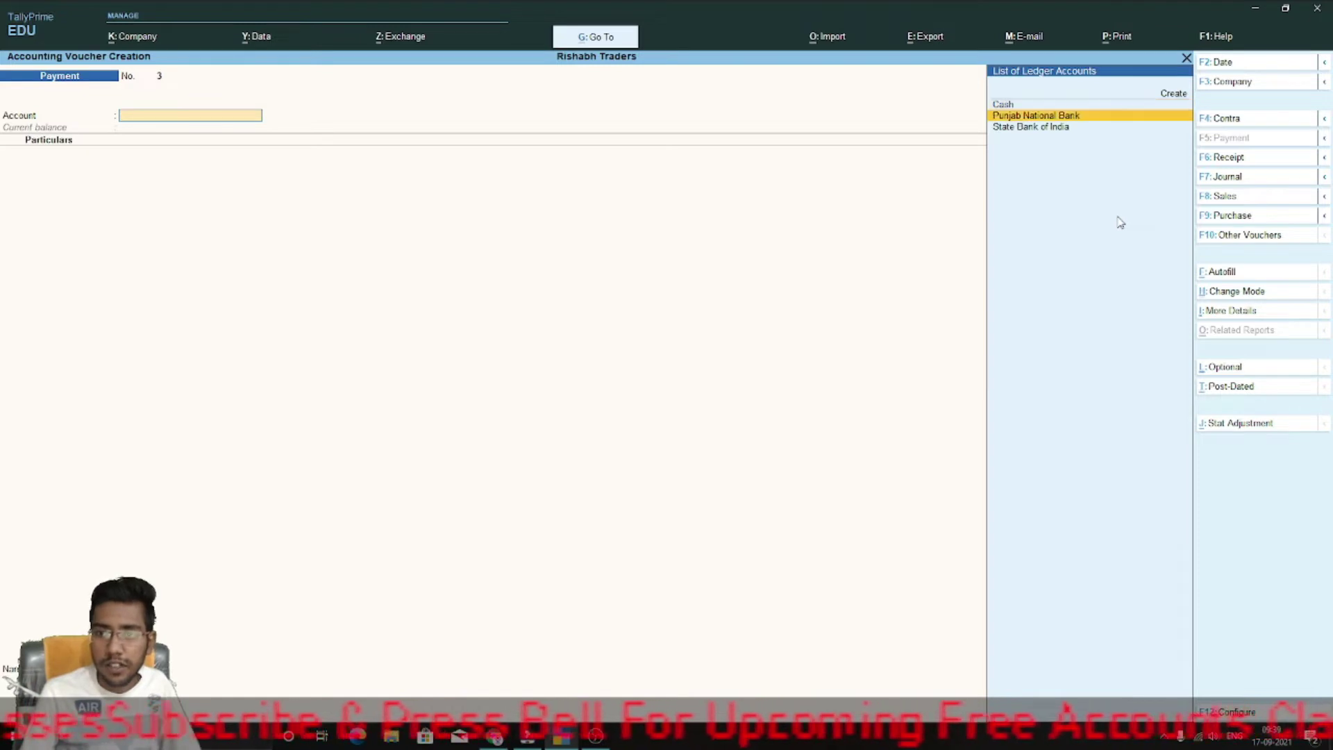
key("Return")
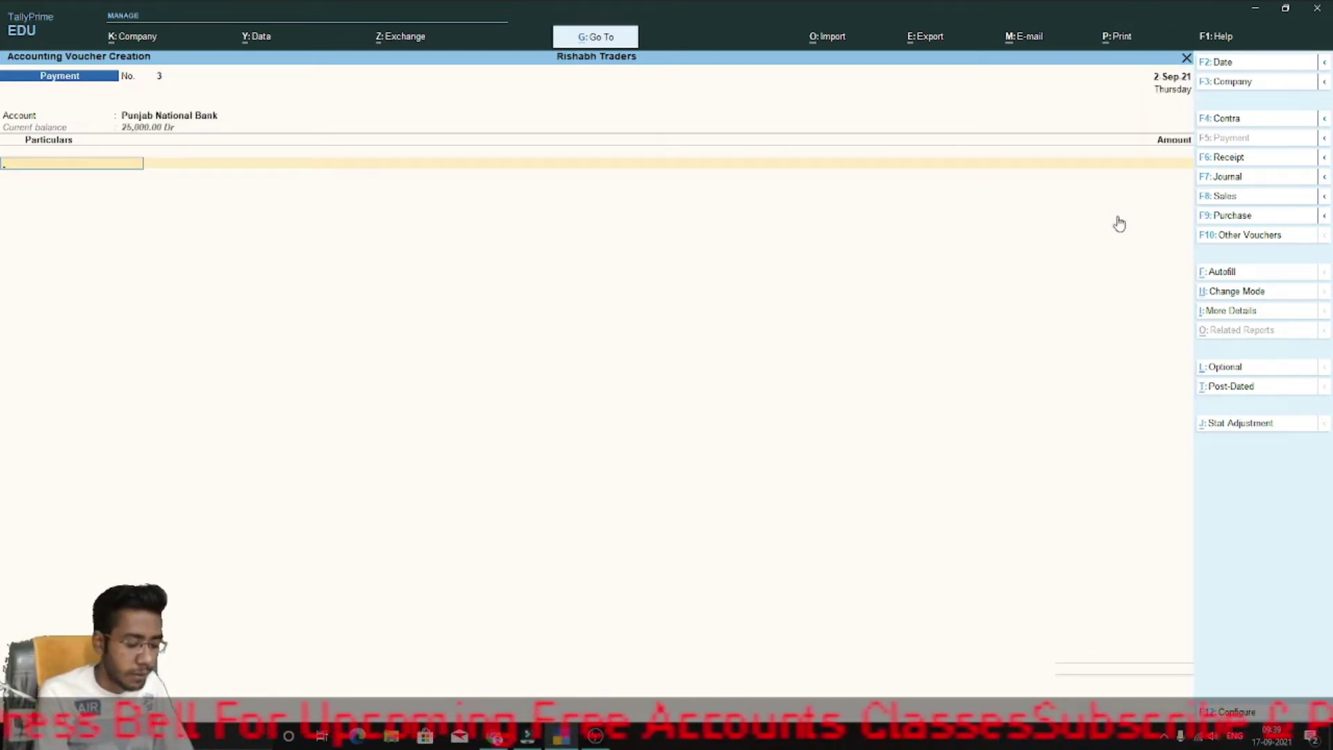
Add a 20000 payment to Raghav Traders, allocated as Agst Ref to bill 556
type("Raghav")
key("Return")
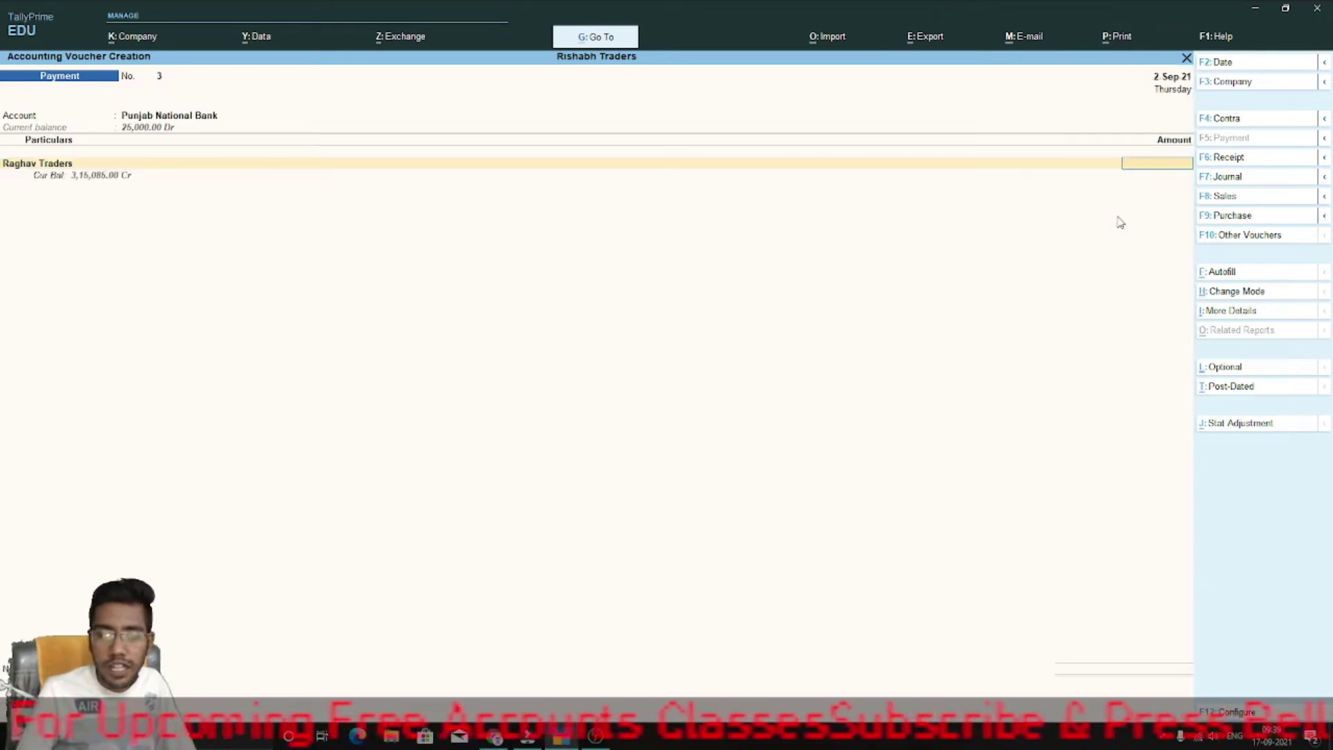
type("20000")
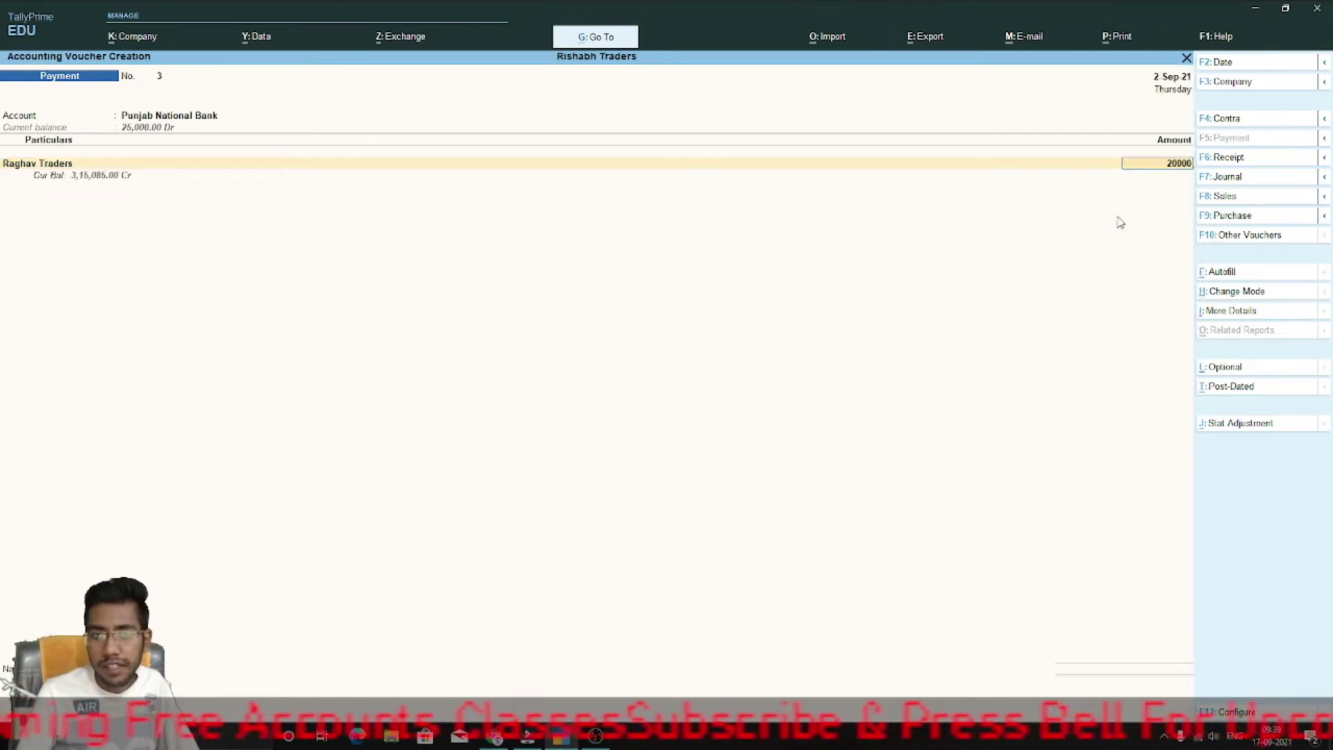
key("Return")
key("Return")
key("Return")
key("Return")
key("Return")
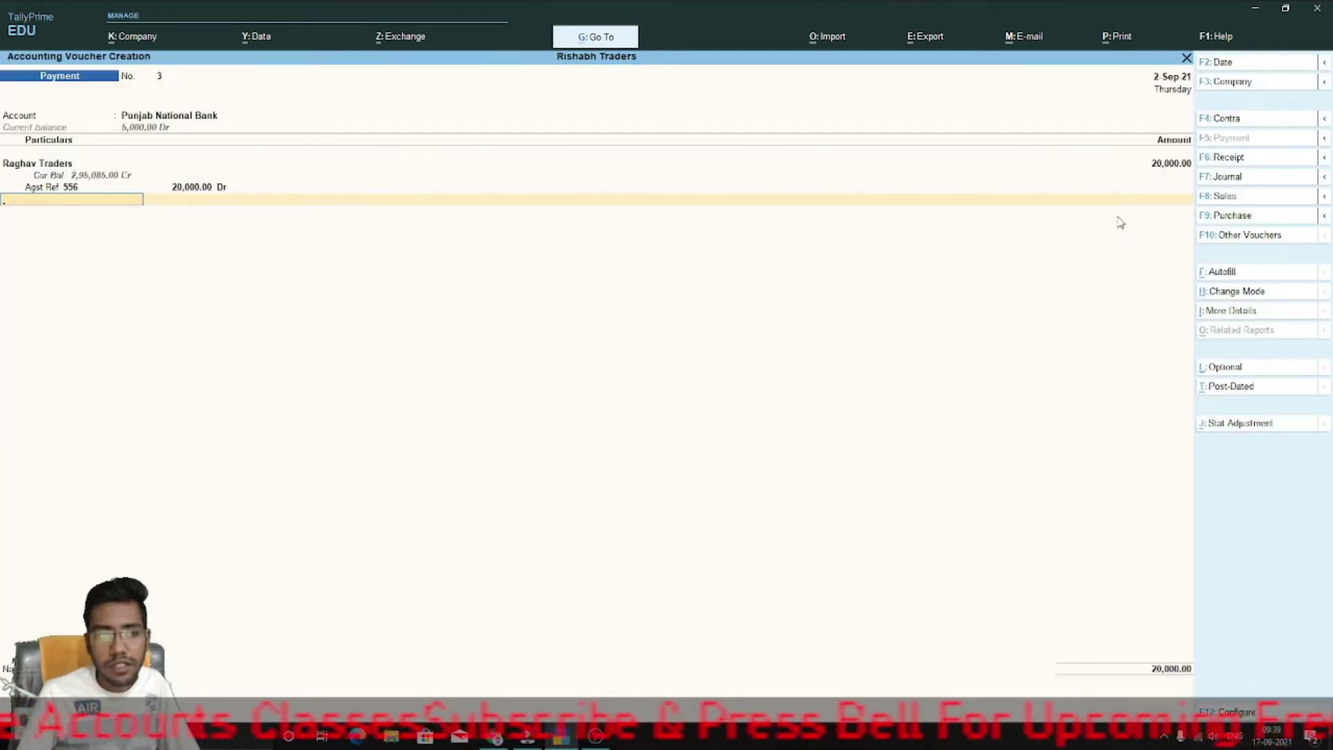
Keep Cheque as the bank transaction type, leave the narration blank and save the 20,000 payment voucher
key("Return")
key("Return")
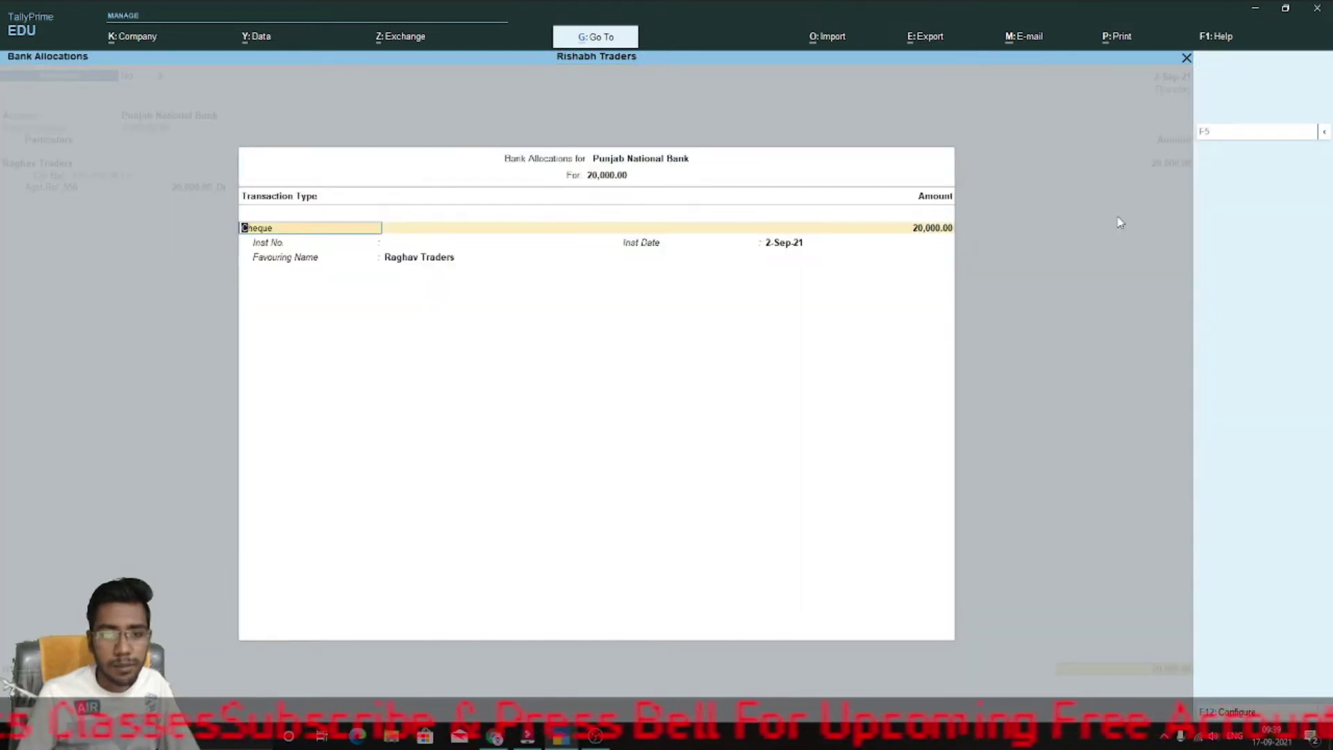
key("ctrl+a")
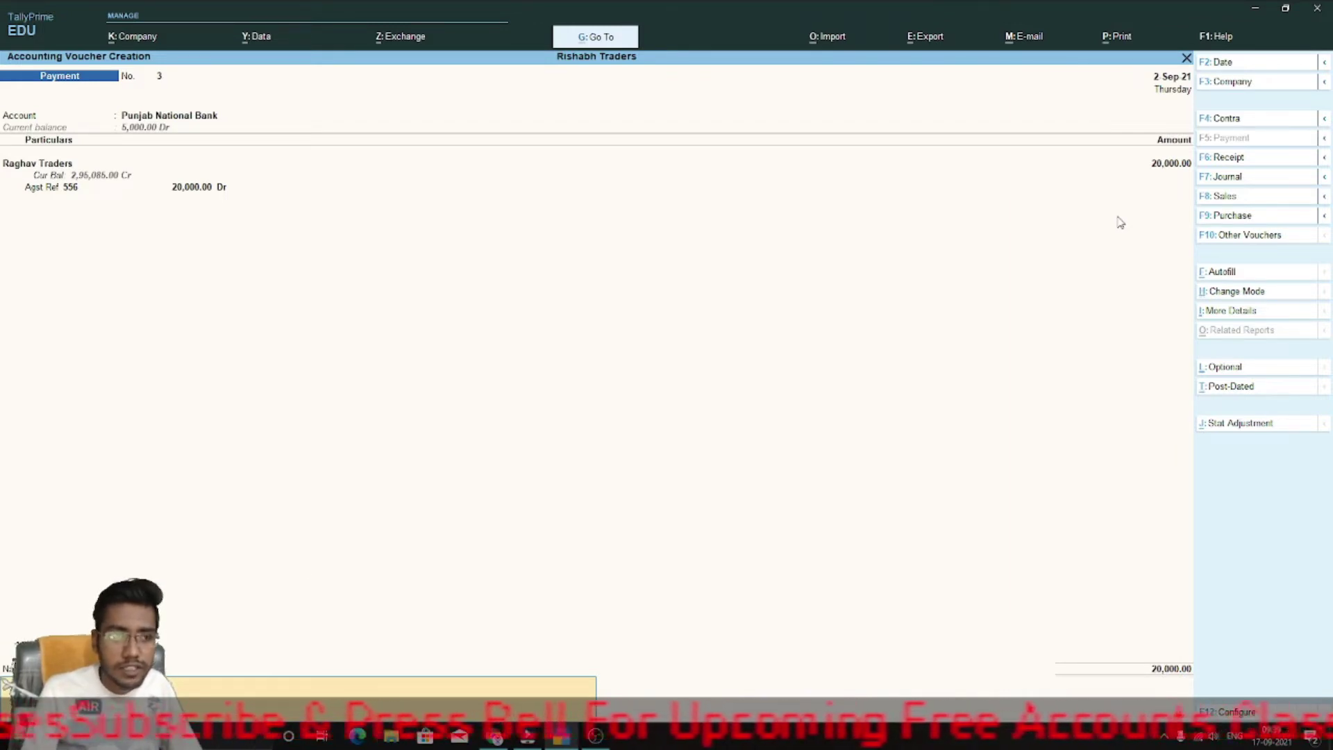
key("Return")
key("Return")
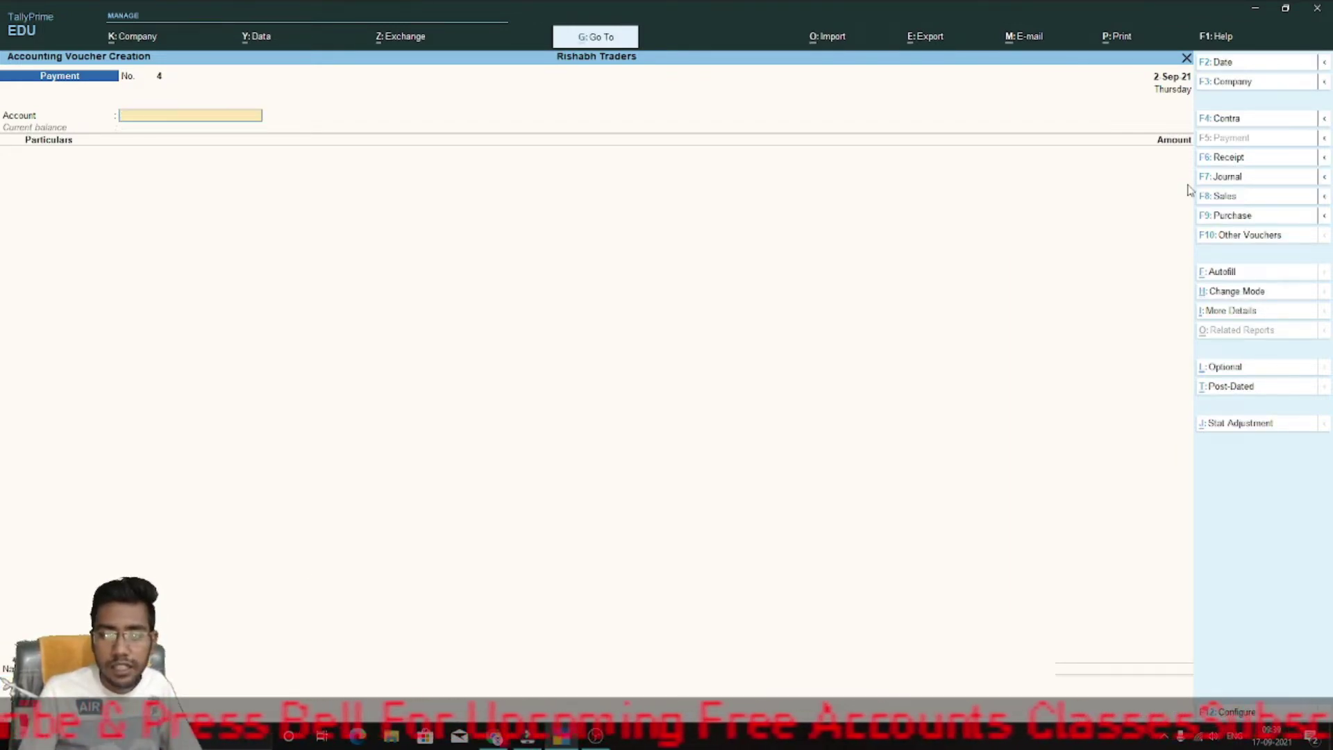
Begin a new single-entry receipt voucher with Punjab National Bank as the account
key("Page_Up")
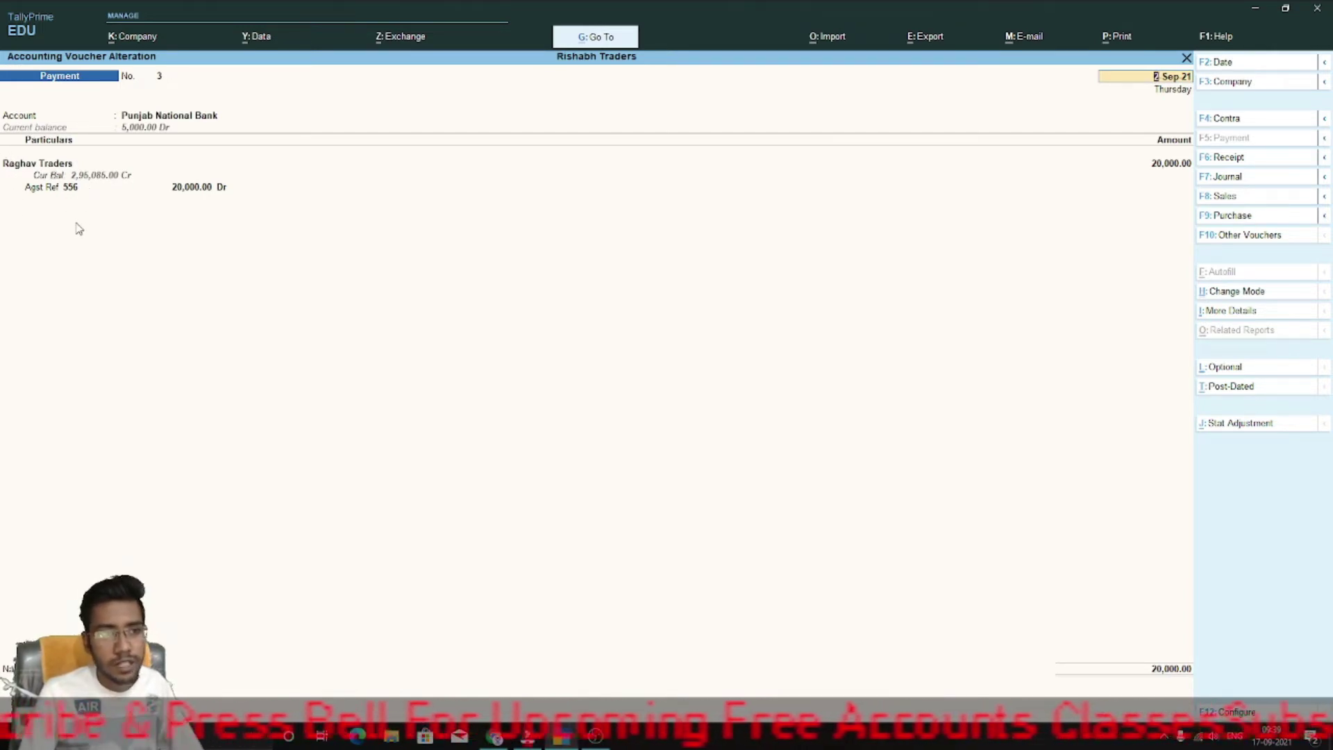
key("F6")
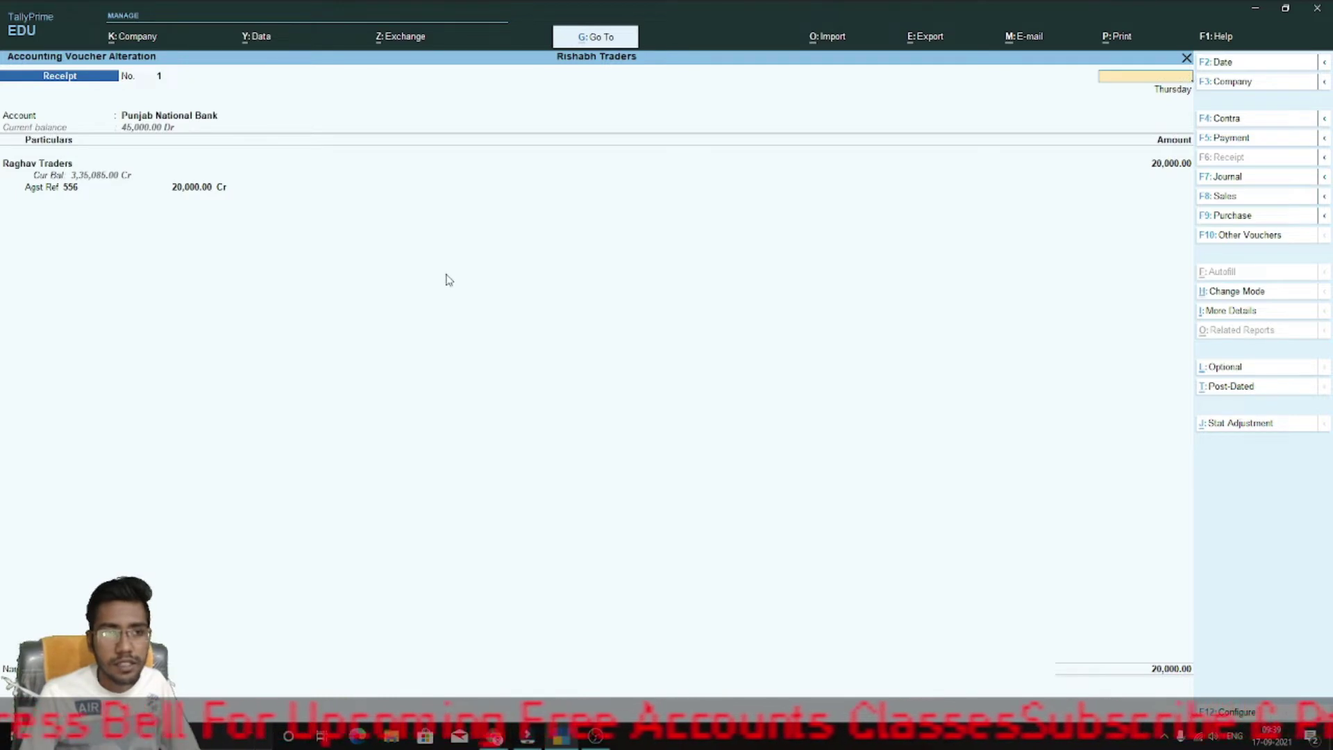
key("ctrl+a")
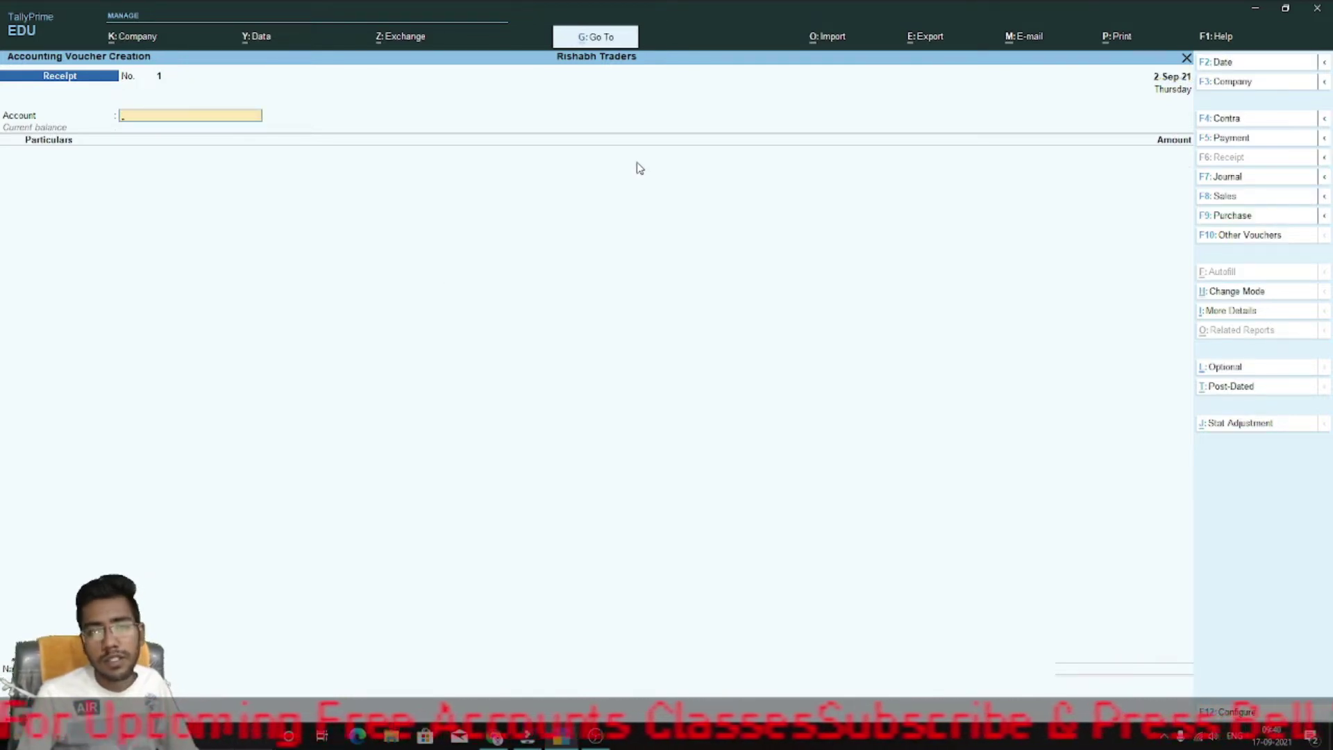
type("Pu")
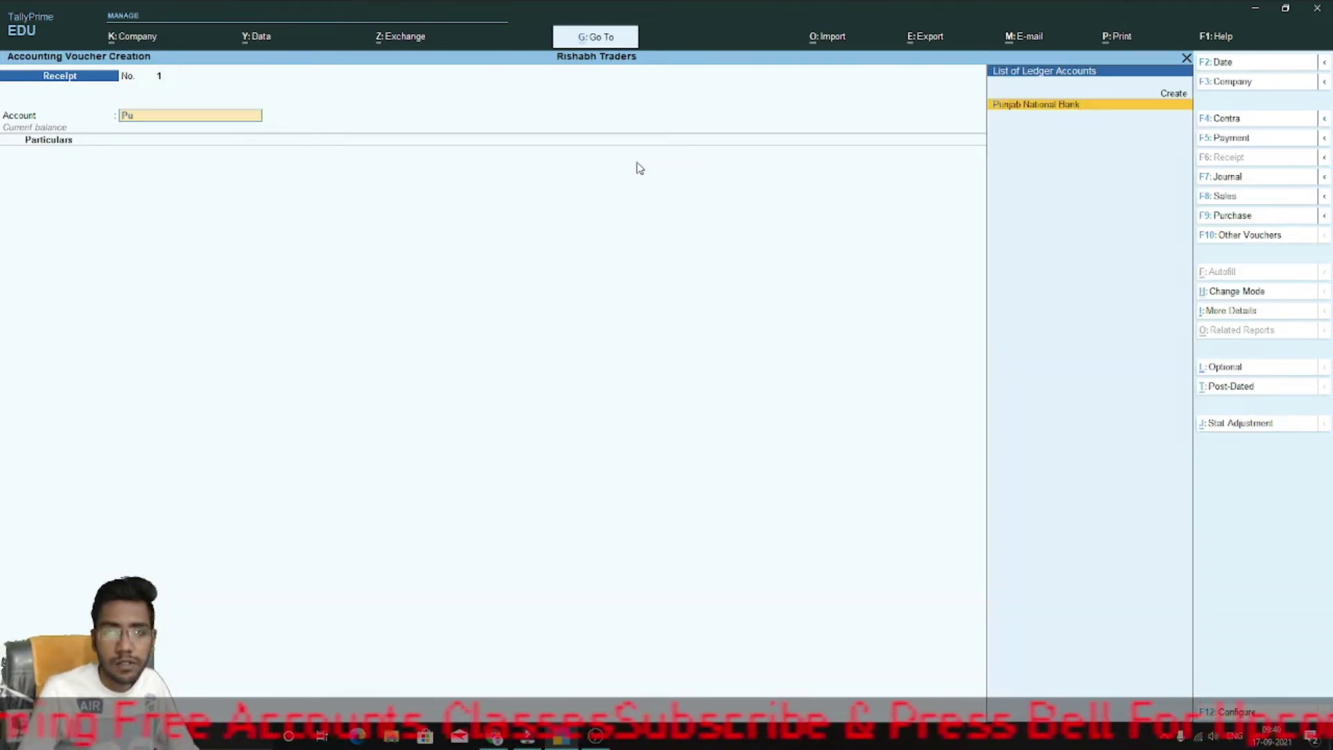
key("Return")
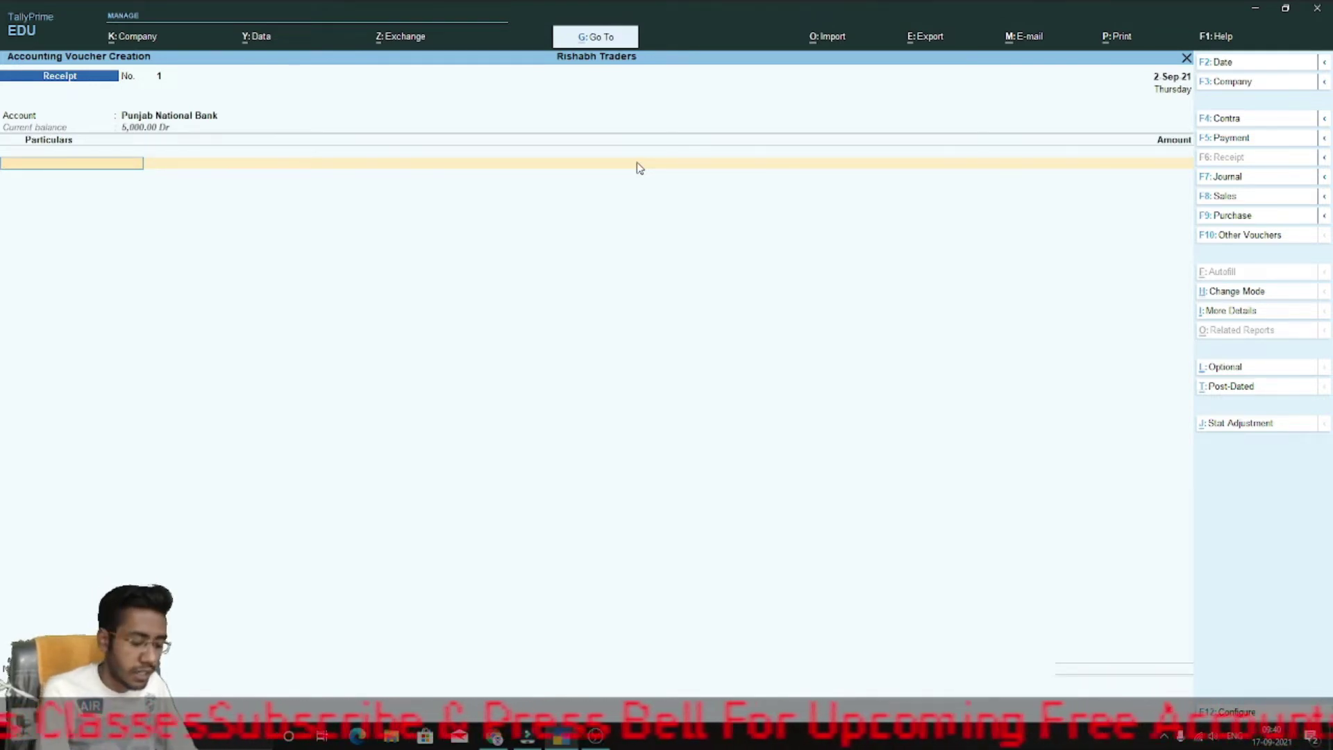
Add a 50,000 receipt from the customer's ledger, allocated as Agst Ref to bill RT/21-22/1
type("n")
key("Return")
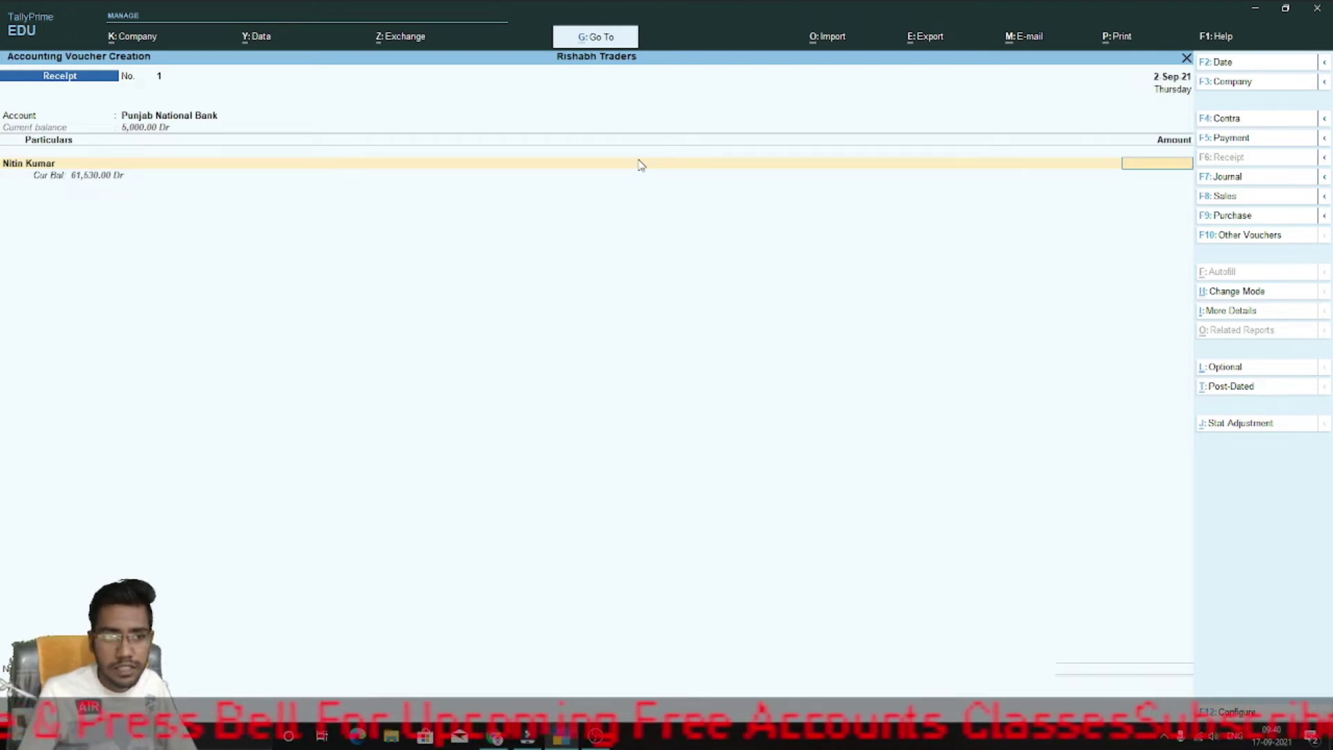
type("50,000")
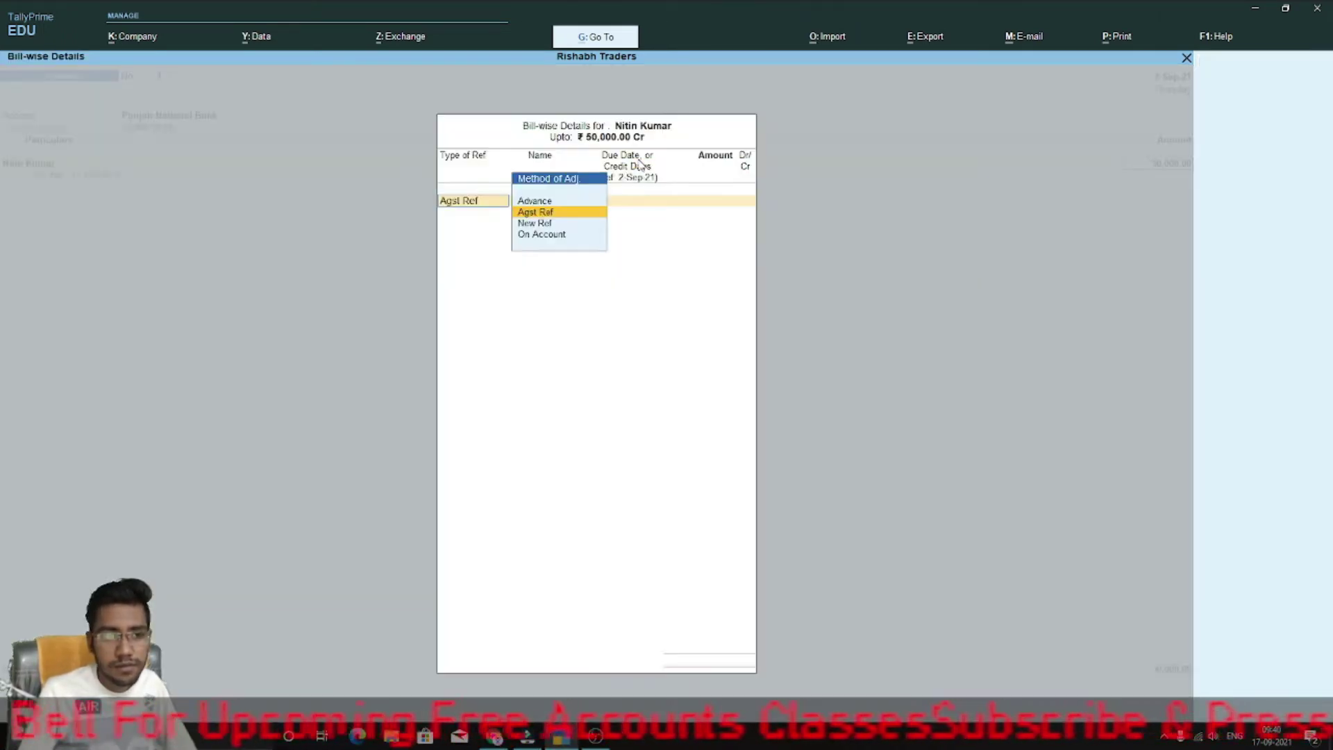
key("Return")
key("Return")
key("Return")
key("Return")
key("Return")
key("Return")
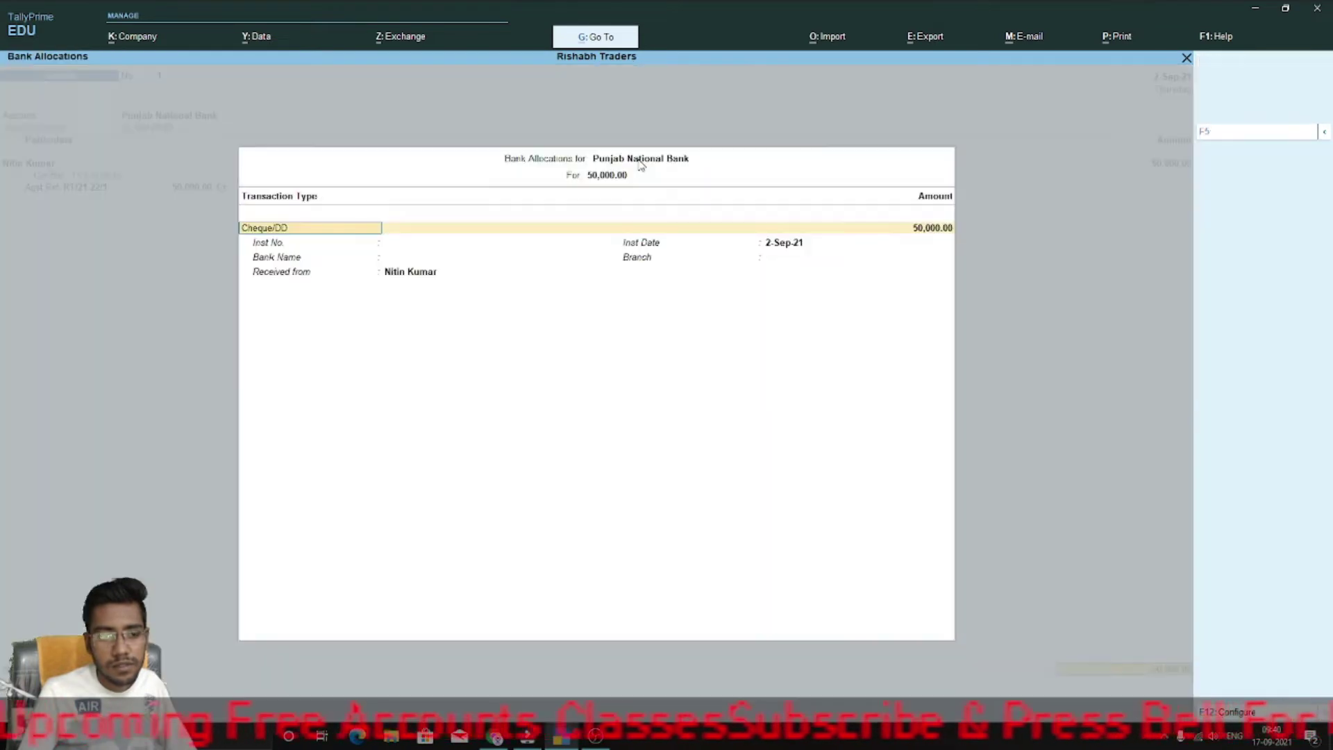
Keep Cheque/DD as the bank transaction type, leave the narration blank and save the 50,000 receipt voucher
key("Return")
key("Return")
key("Return")
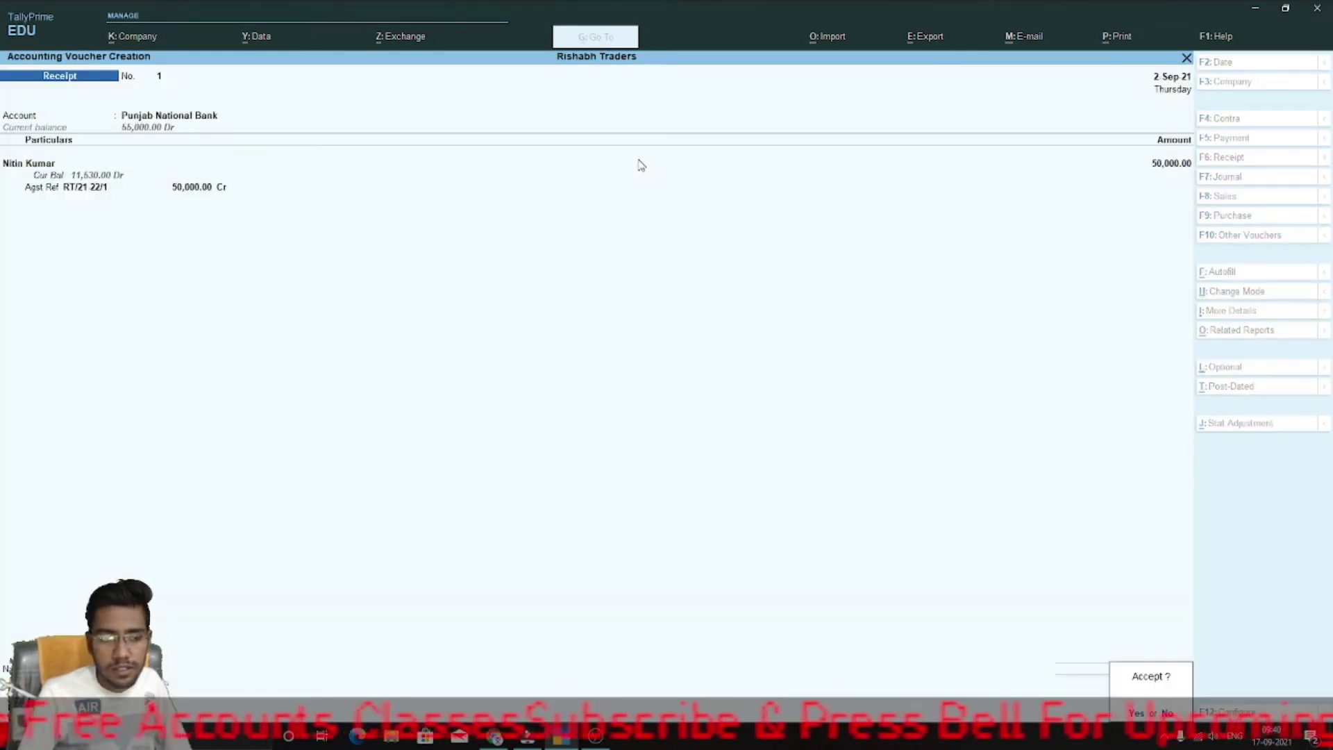
key("Return")
Reopen the saved receipt voucher to review it, and return to the Gateway of Tally
key("Page_Up")
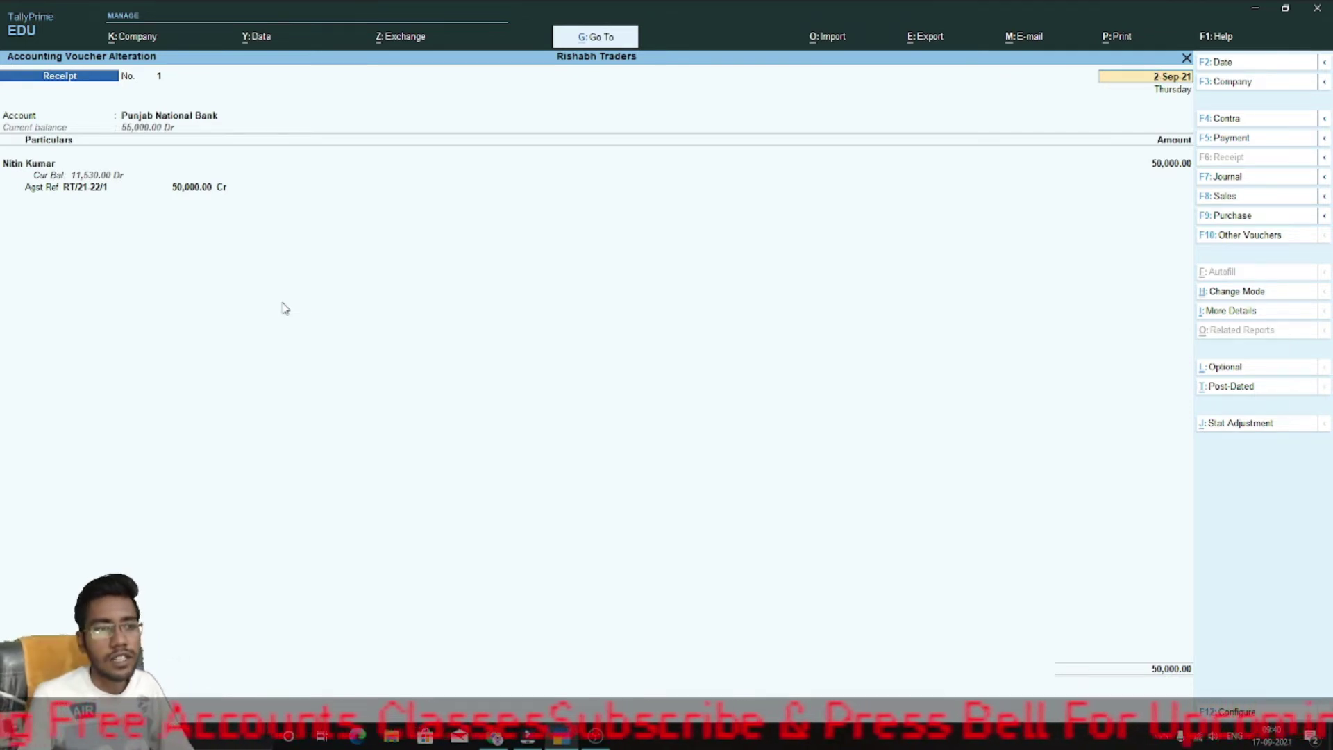
key("ctrl+a")
key("Escape")
key("y")
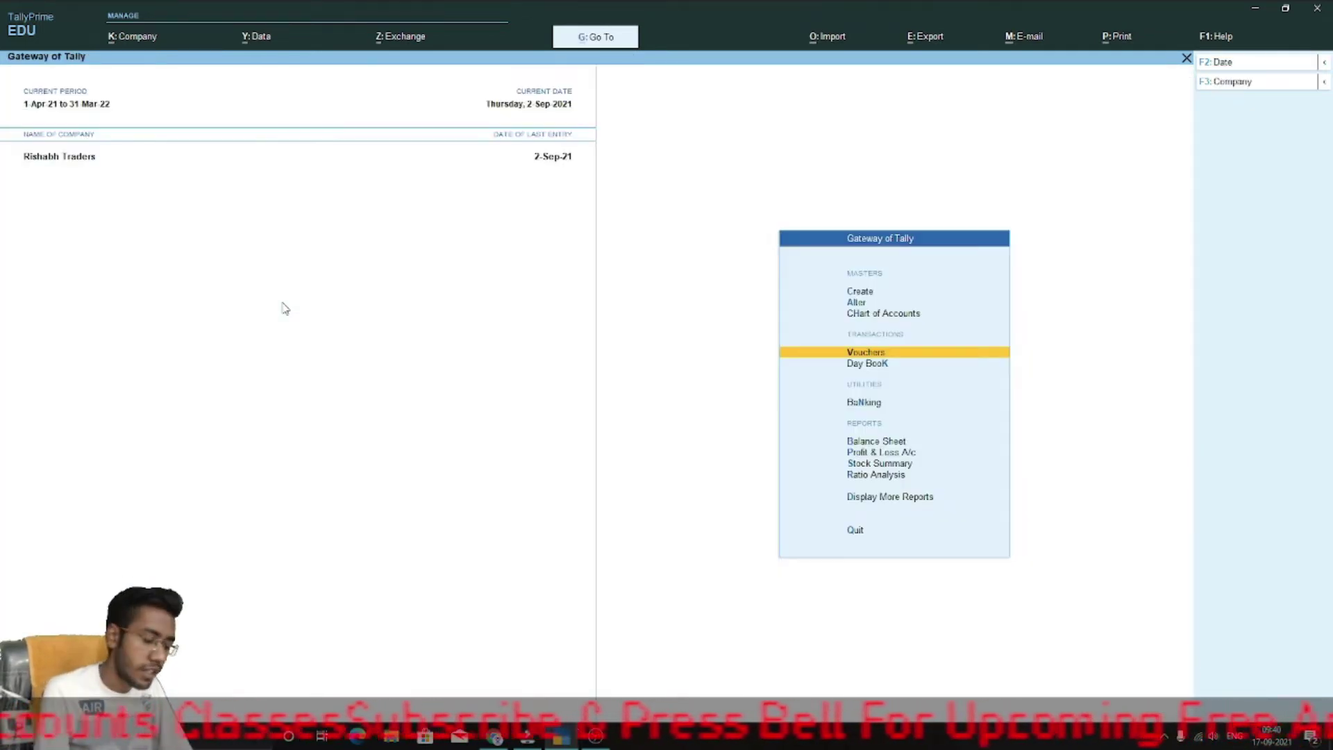
key("d")
key("a")
key("p")
key("Home")
key("Escape")
key("Escape")
key("Escape")
key("Escape")
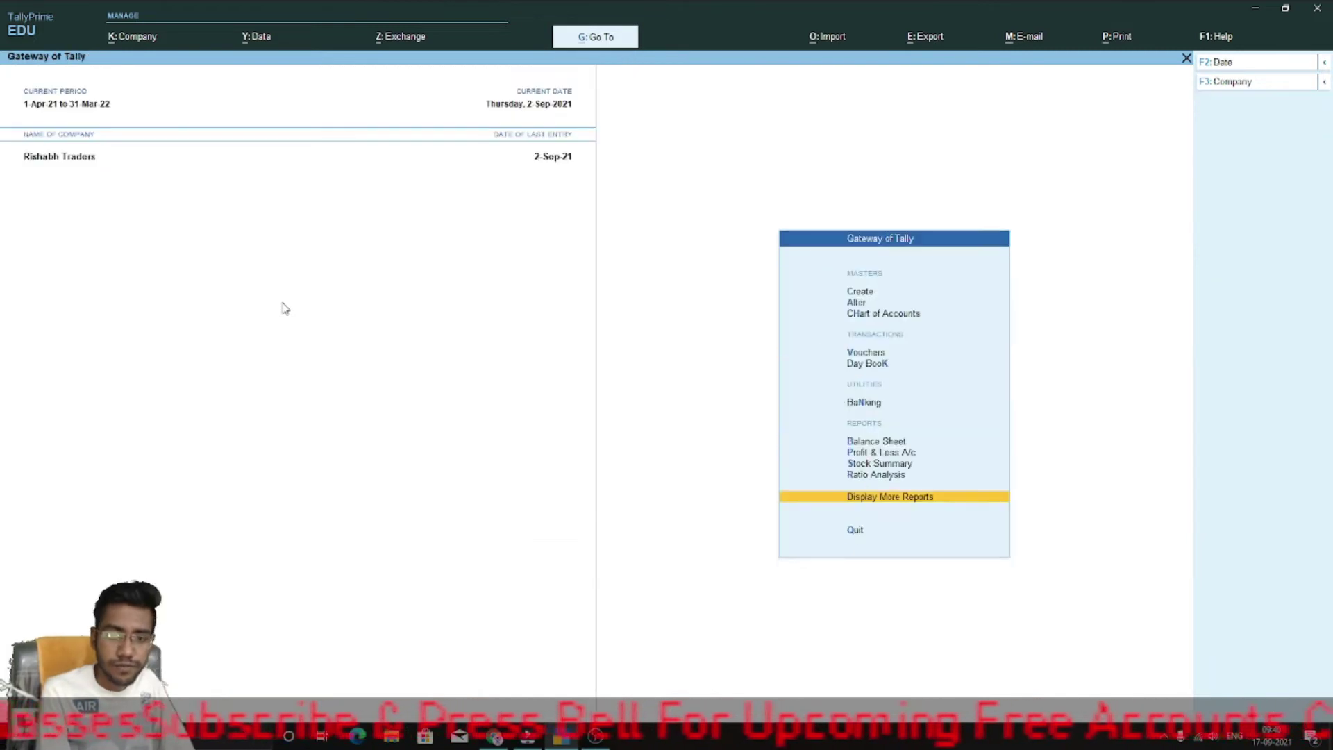
Display the Punjab National Bank ledger vouchers for the period 1-Apr-21 to 2-Sep-21
type("n")
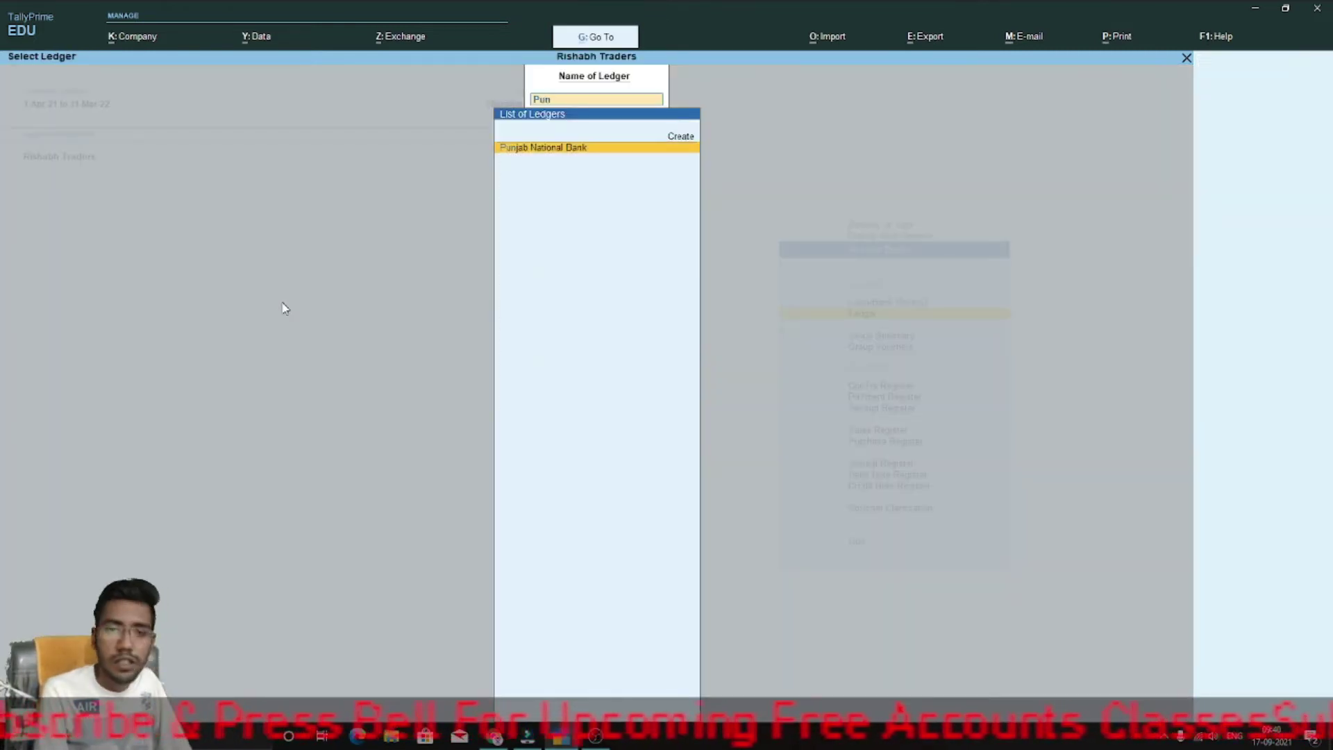
type("dalPunj")
key("Return")
key("F2")
key("Return")
key("Return")
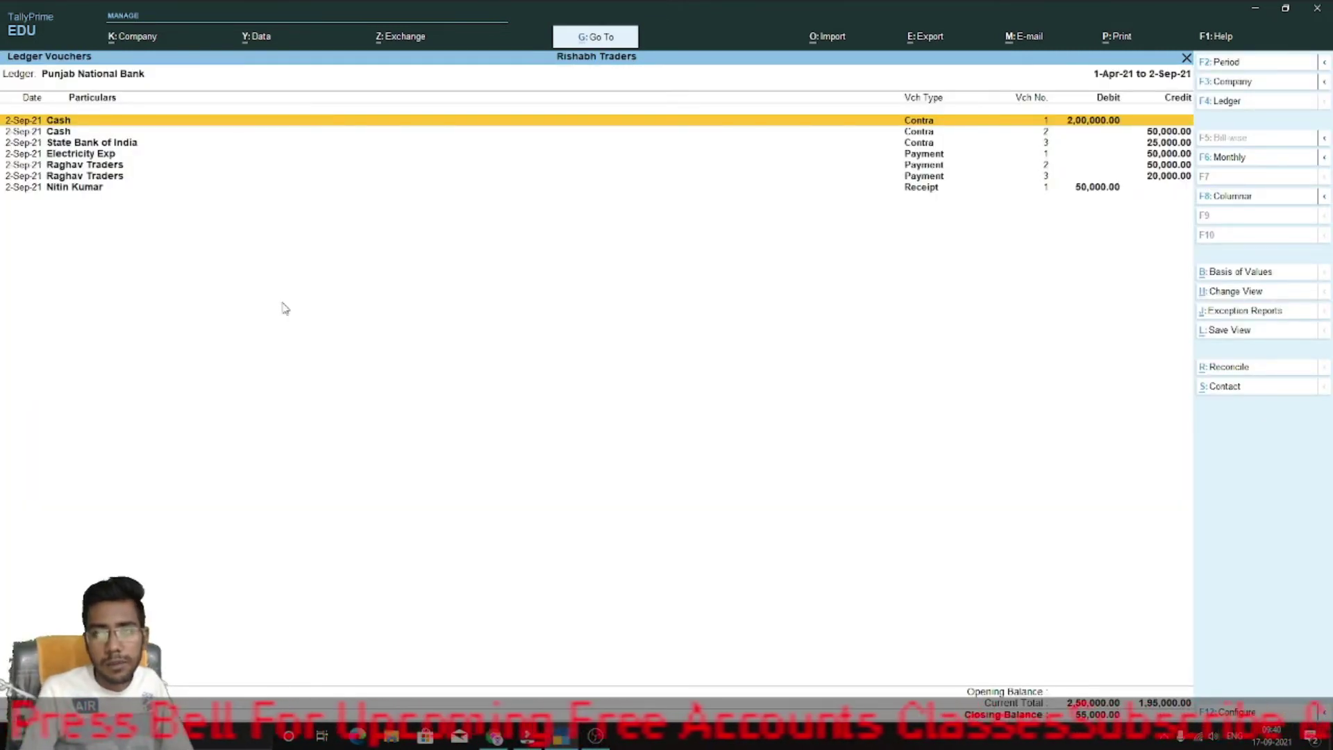
Go through the bank ledger entries and inspect the 50,000 payment voucher to Raghav Traders
key("Down")
key("Down")
key("Down")
key("Down")
key("Down")
key("Down")
key("Up")
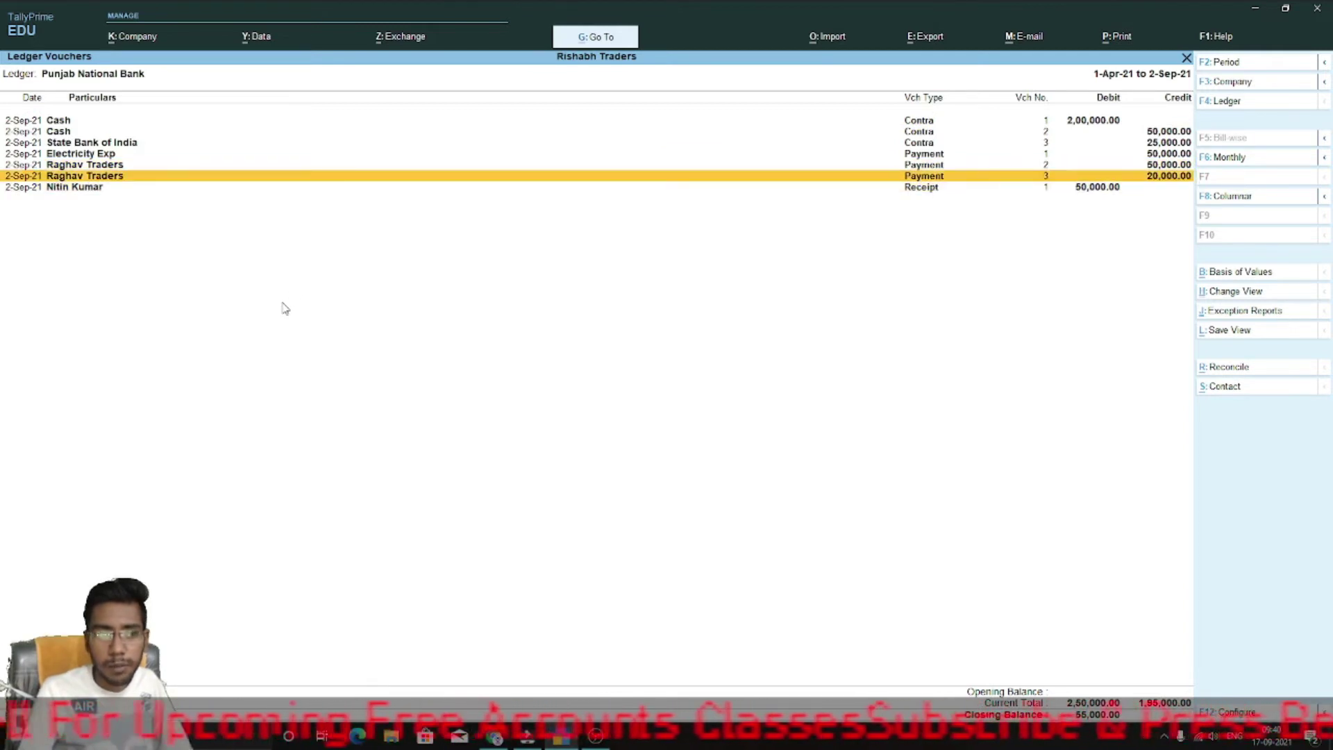
key("Up")
key("Up")
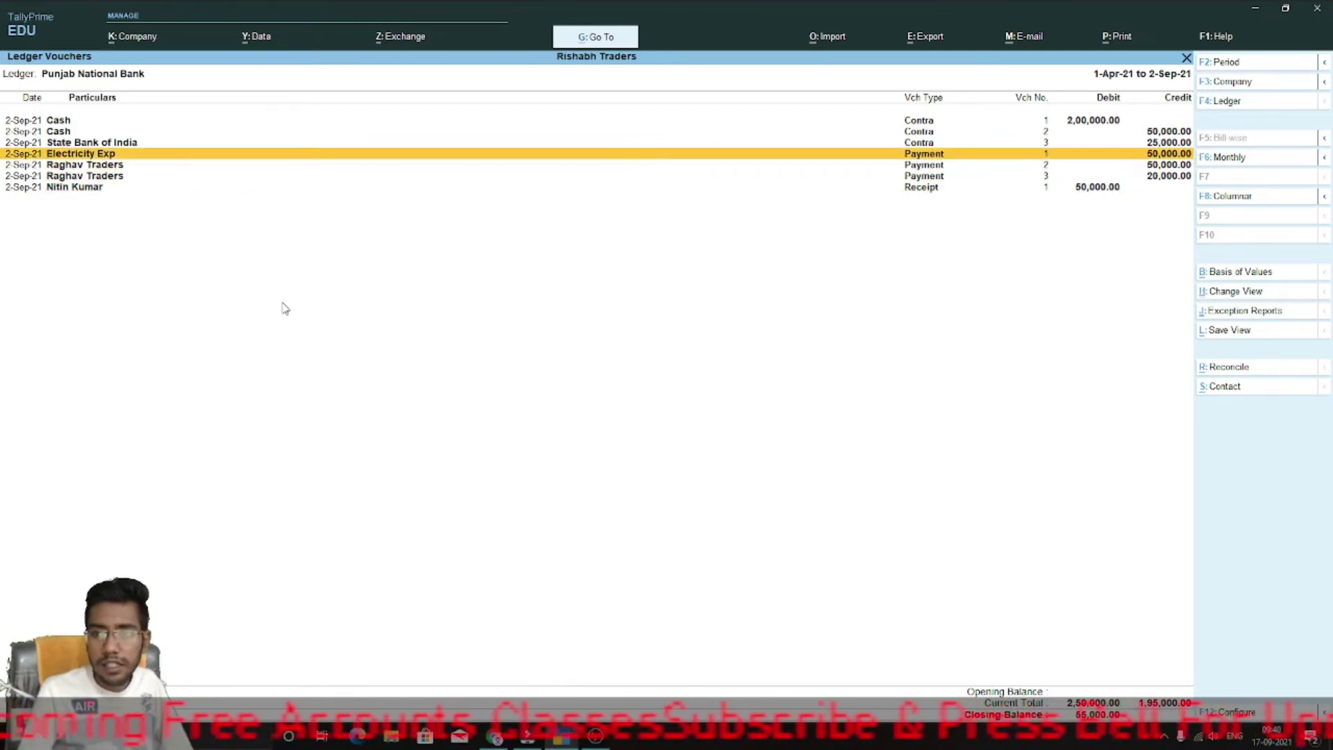
key("Down")
key("Down")
key("Down")
key("Up")
key("Up")
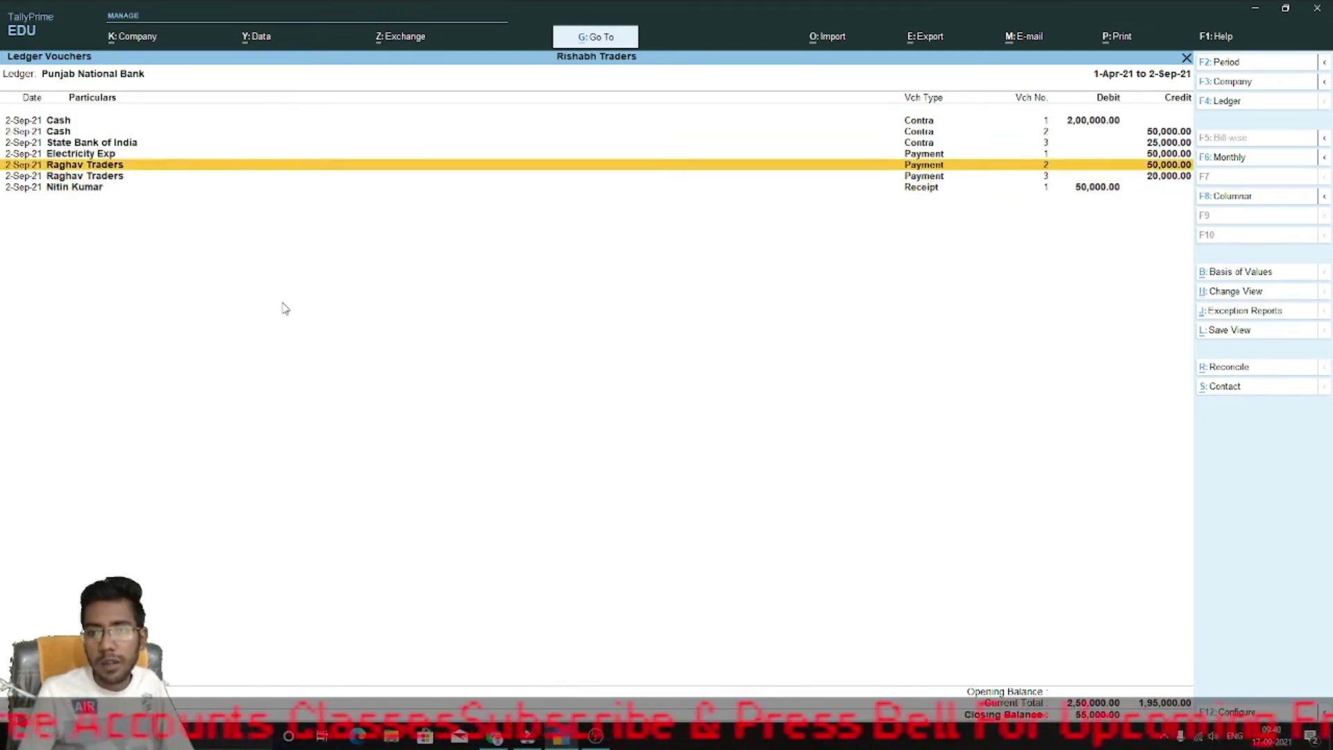
key("Return")
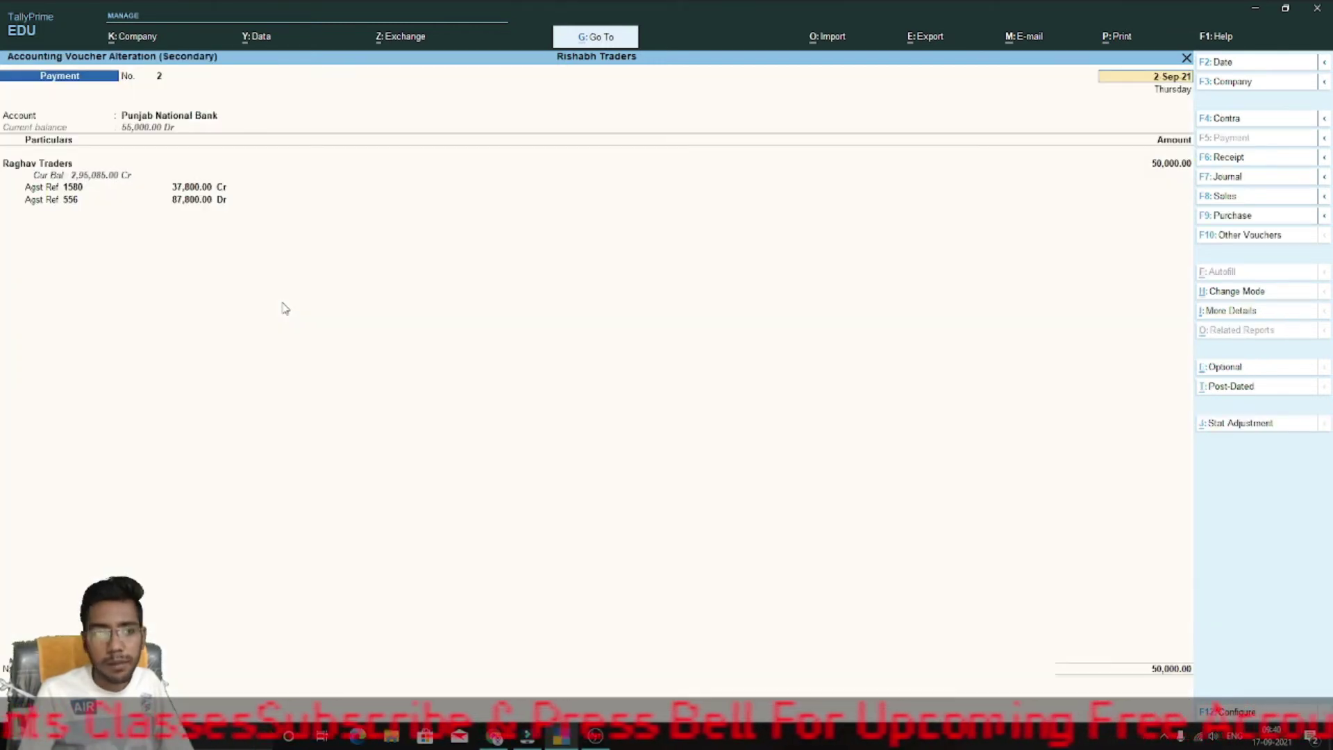
key("Escape")
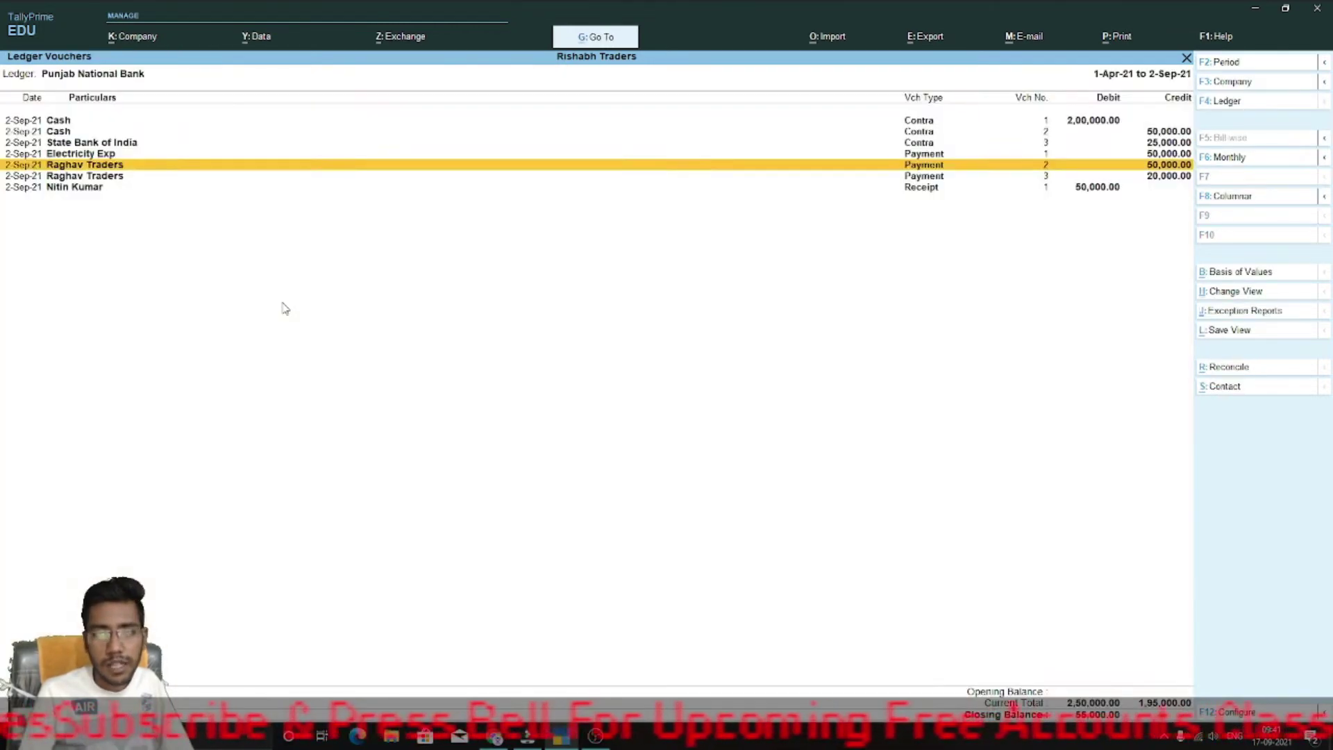
Examine the Electricity Exp payment voucher and the contra entries in the bank ledger
key("Up")
key("Return")
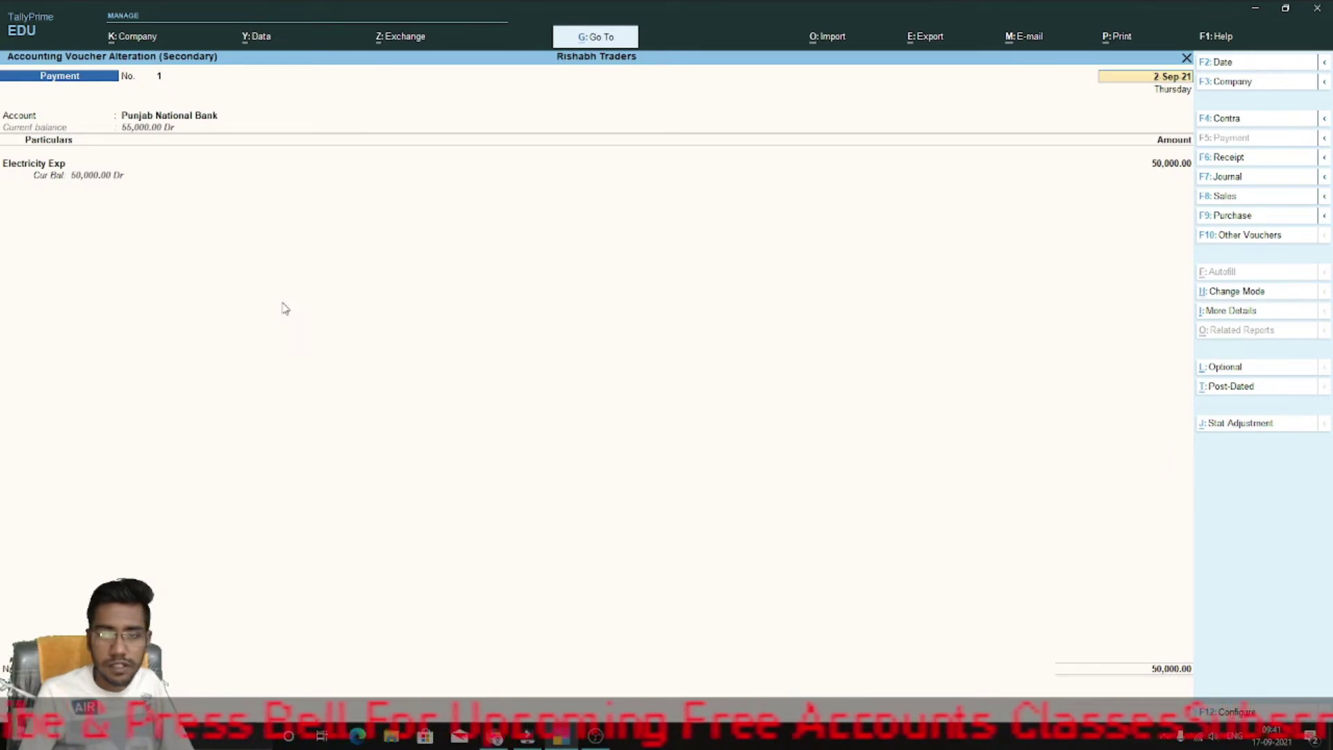
key("Escape")
key("y")
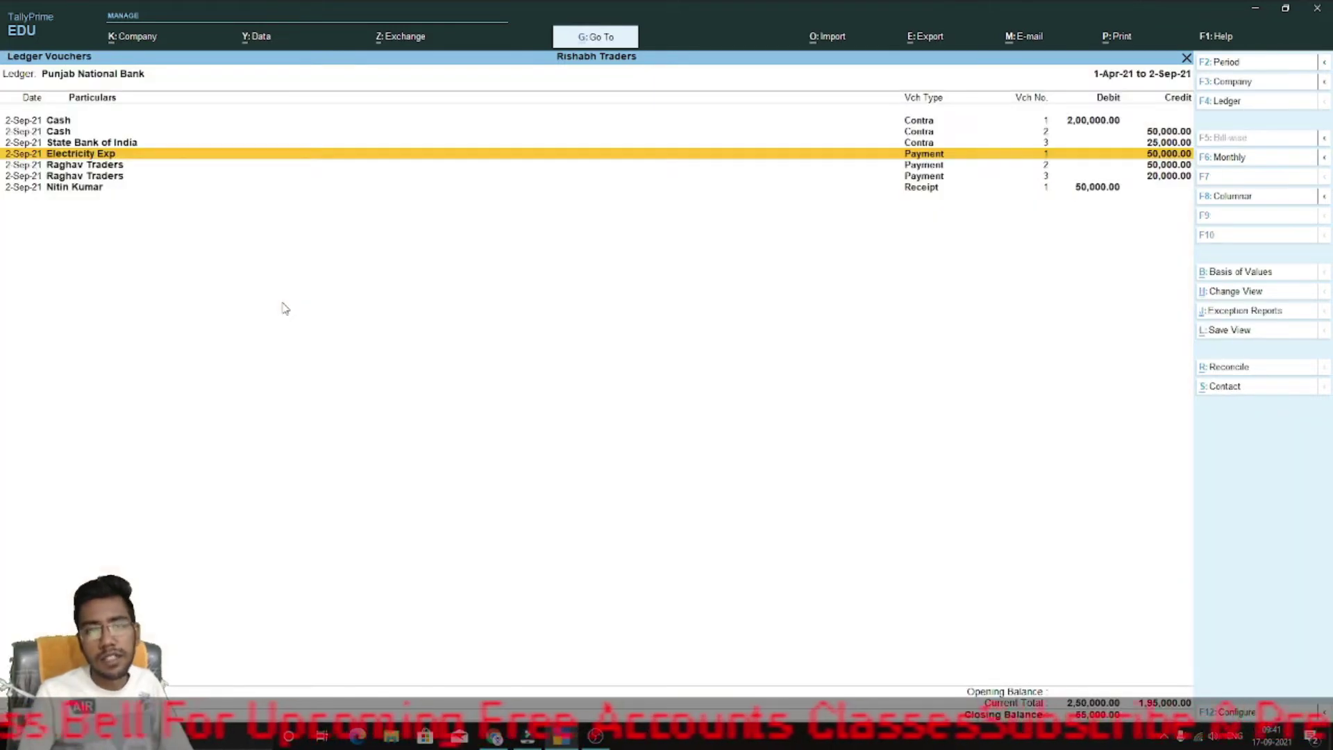
key("Up")
key("Up")
key("Up")
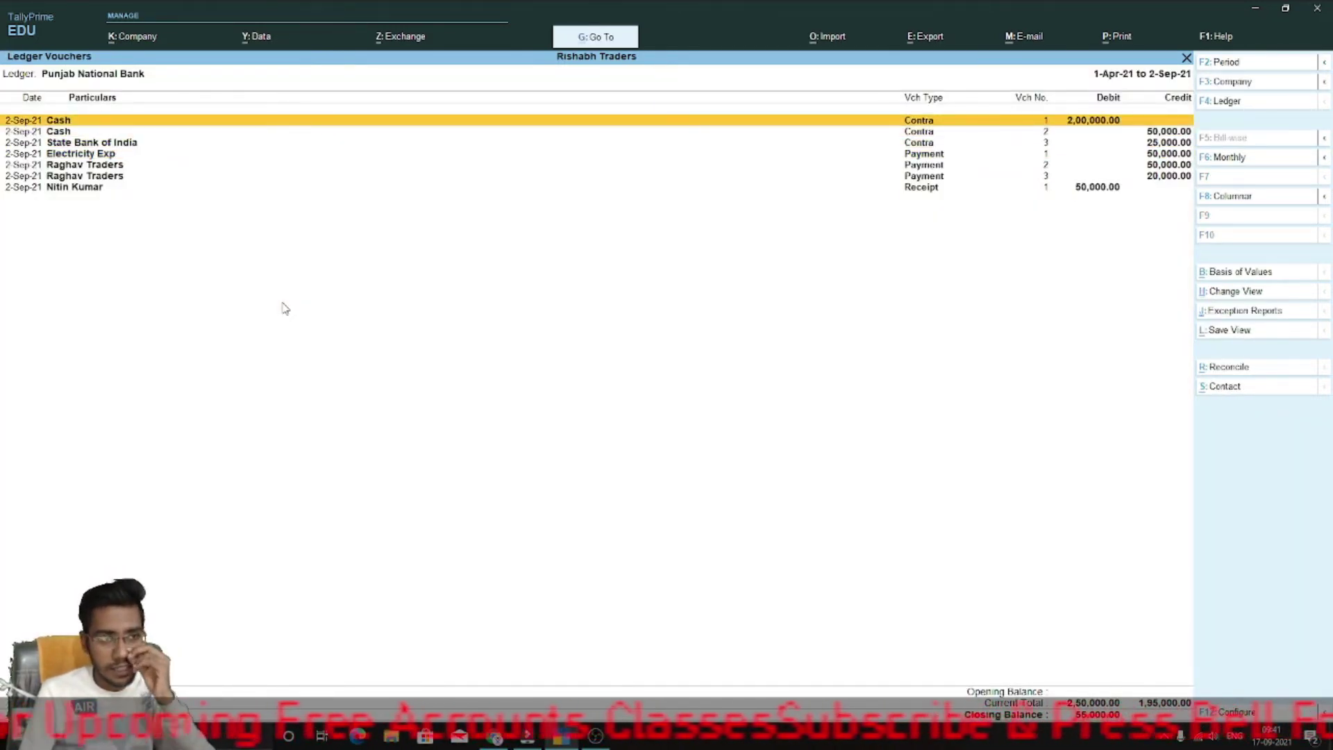
key("Down")
key("Down")
key("Down")
key("Return")
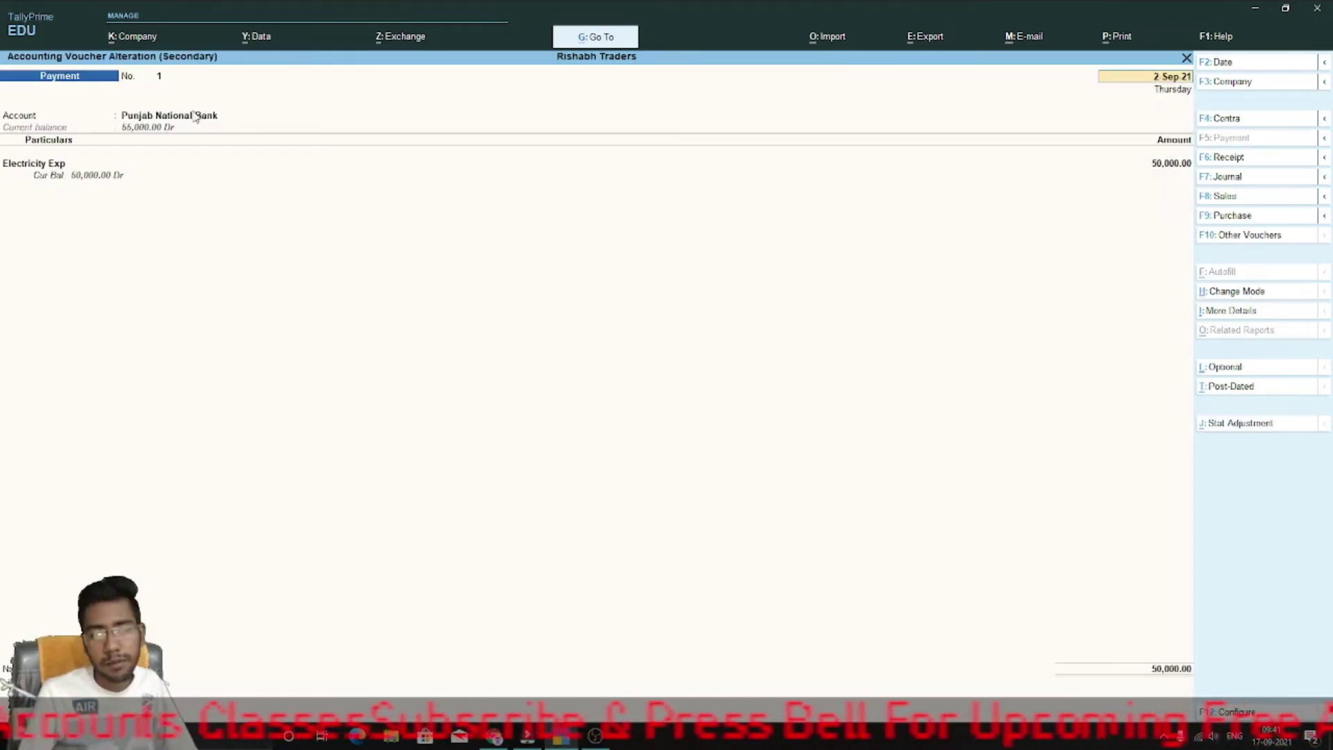
key("Escape")
key("y")
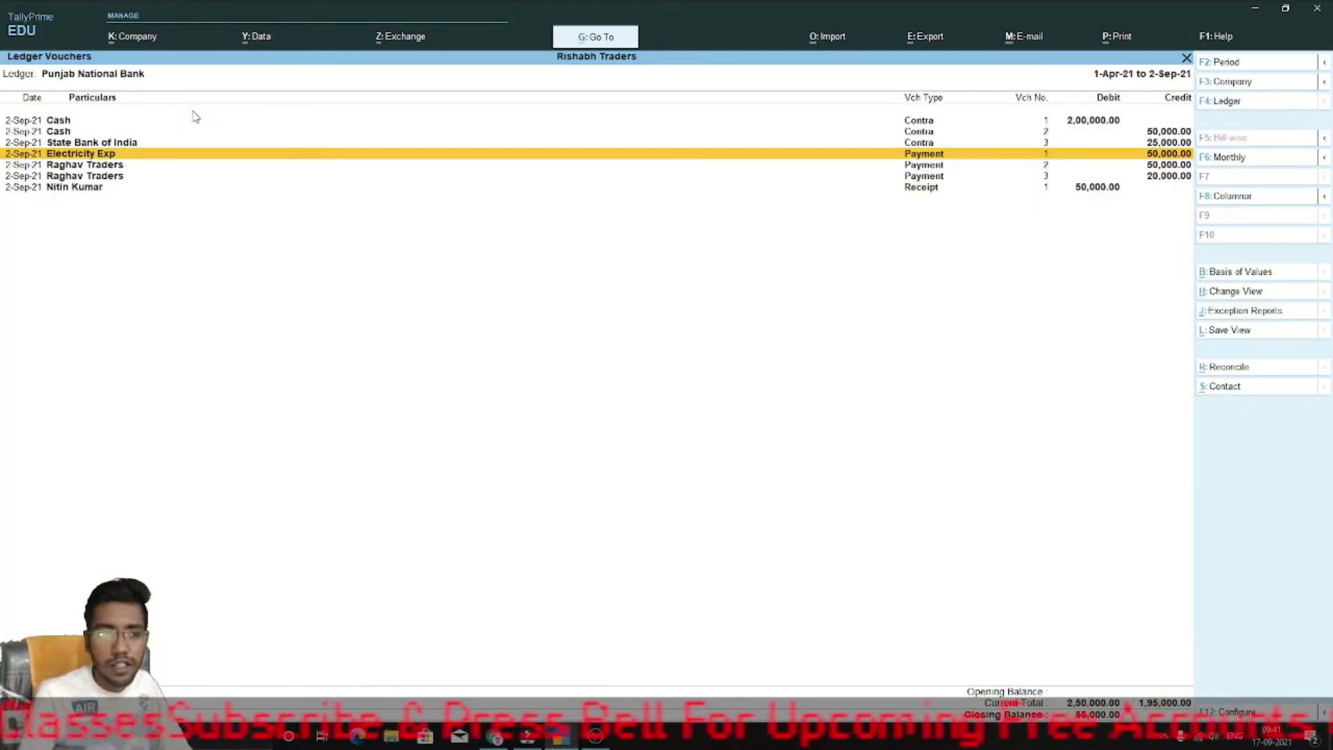
Leave the ledger report and begin a new contra voucher with Punjab National Bank as the account
key("Up")
key("Up")
key("Escape")
key("Escape")
key("Escape")
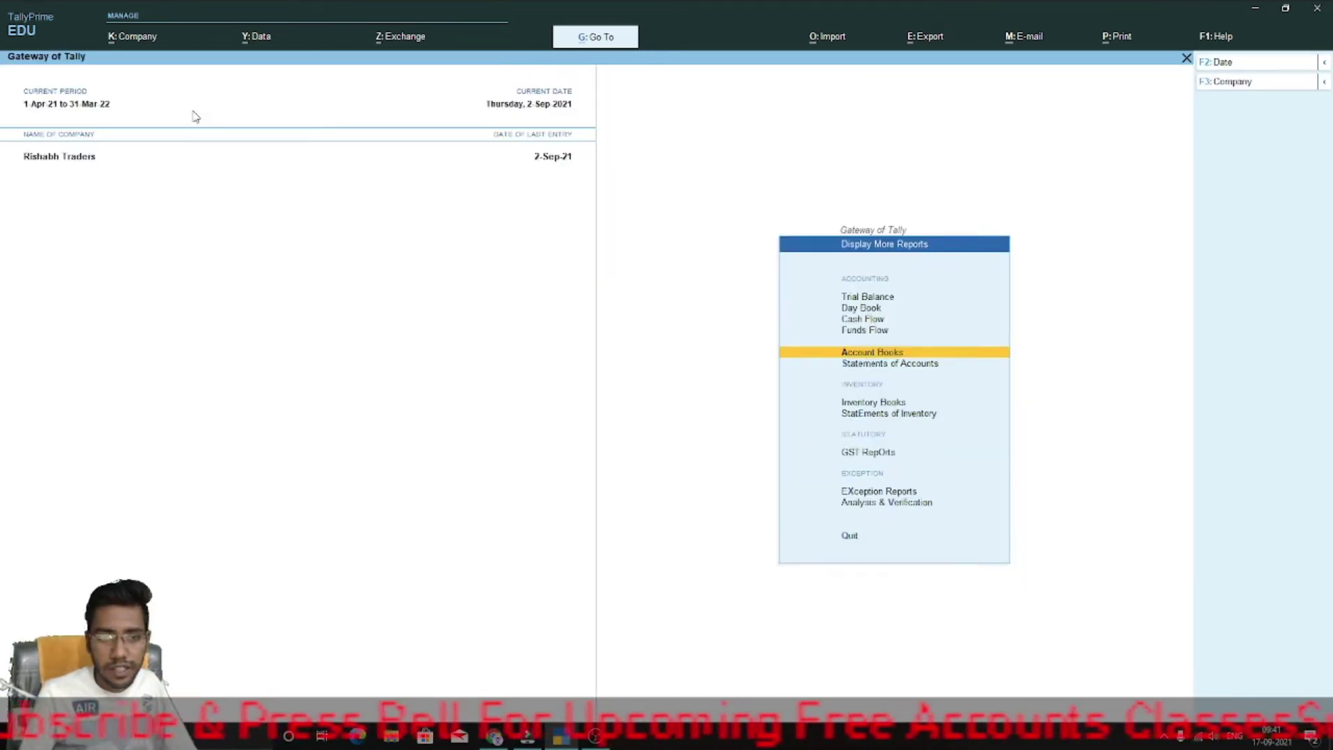
key("Escape")
key("Escape")
key("n")
key("v")
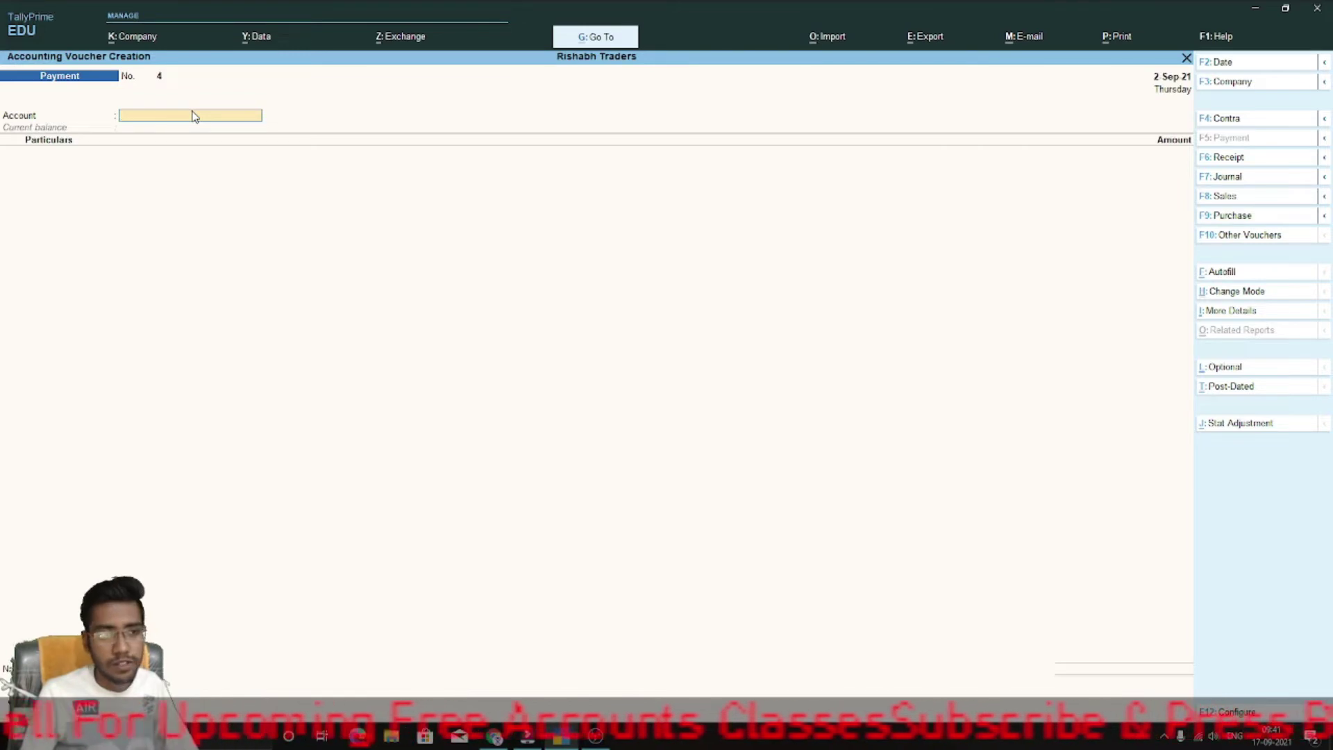
key("F4")
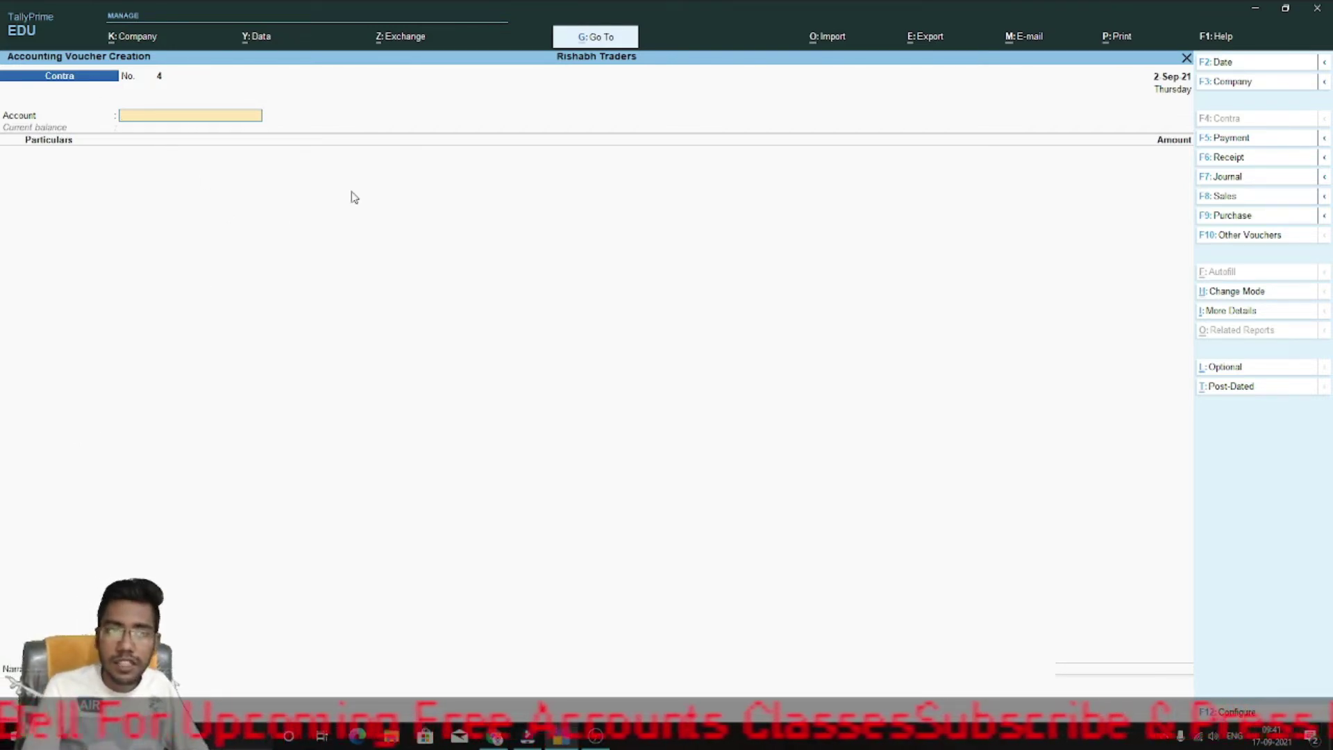
type("Punjab")
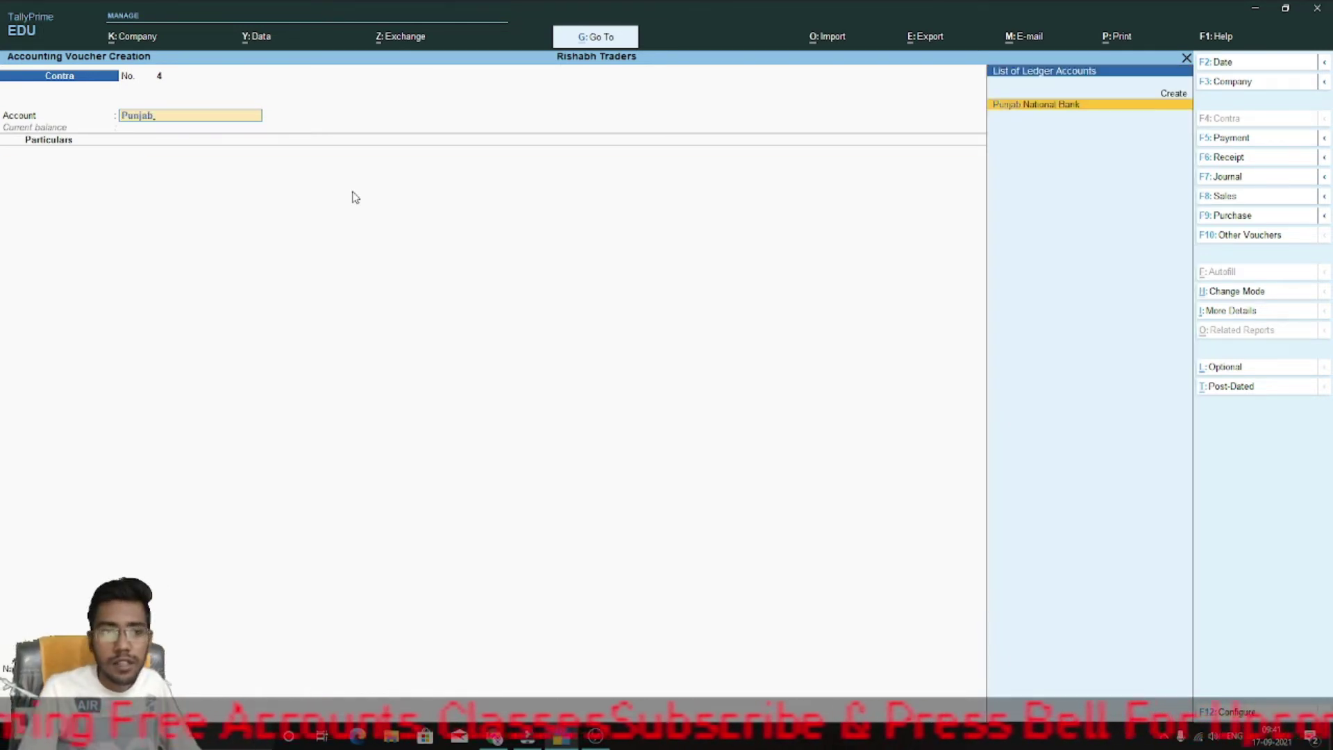
key("Return")
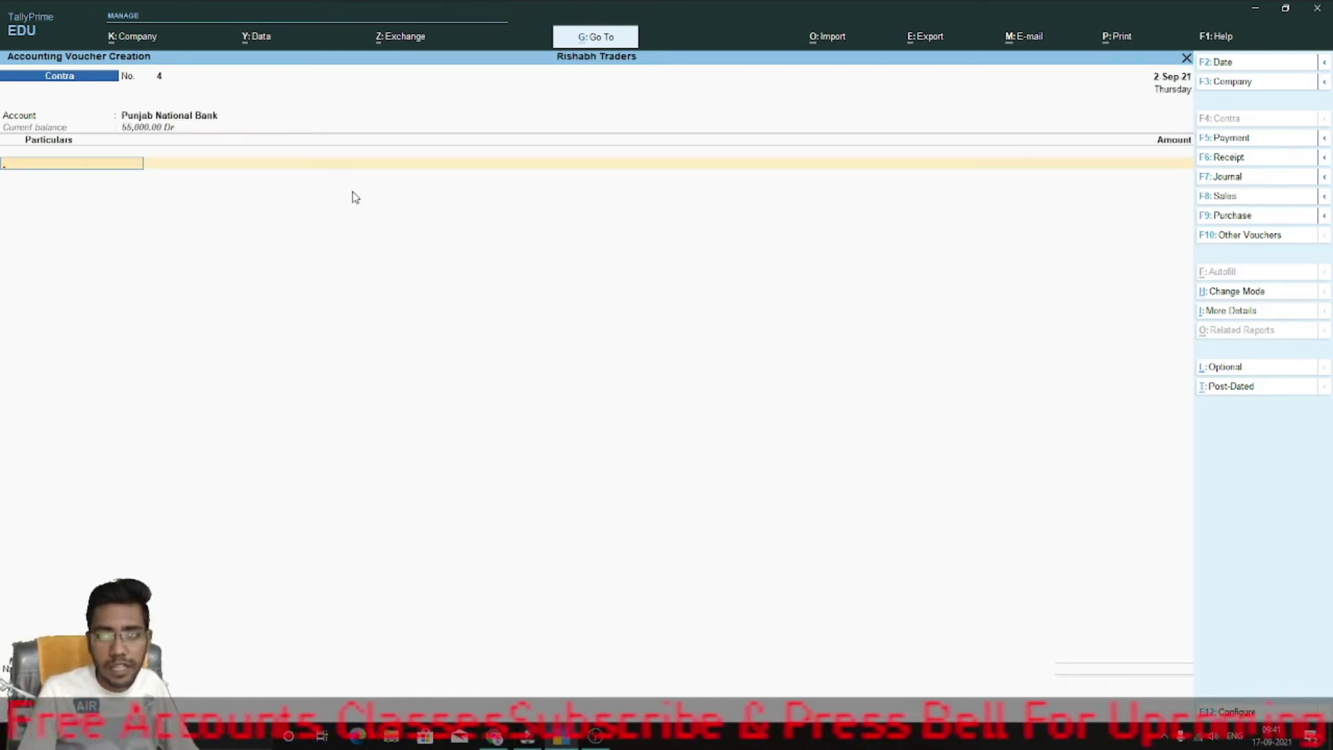
Add a 50,000 Cash line, save the contra voucher with a blank narration and look over the saved entry
type("Cash")
key("Return")
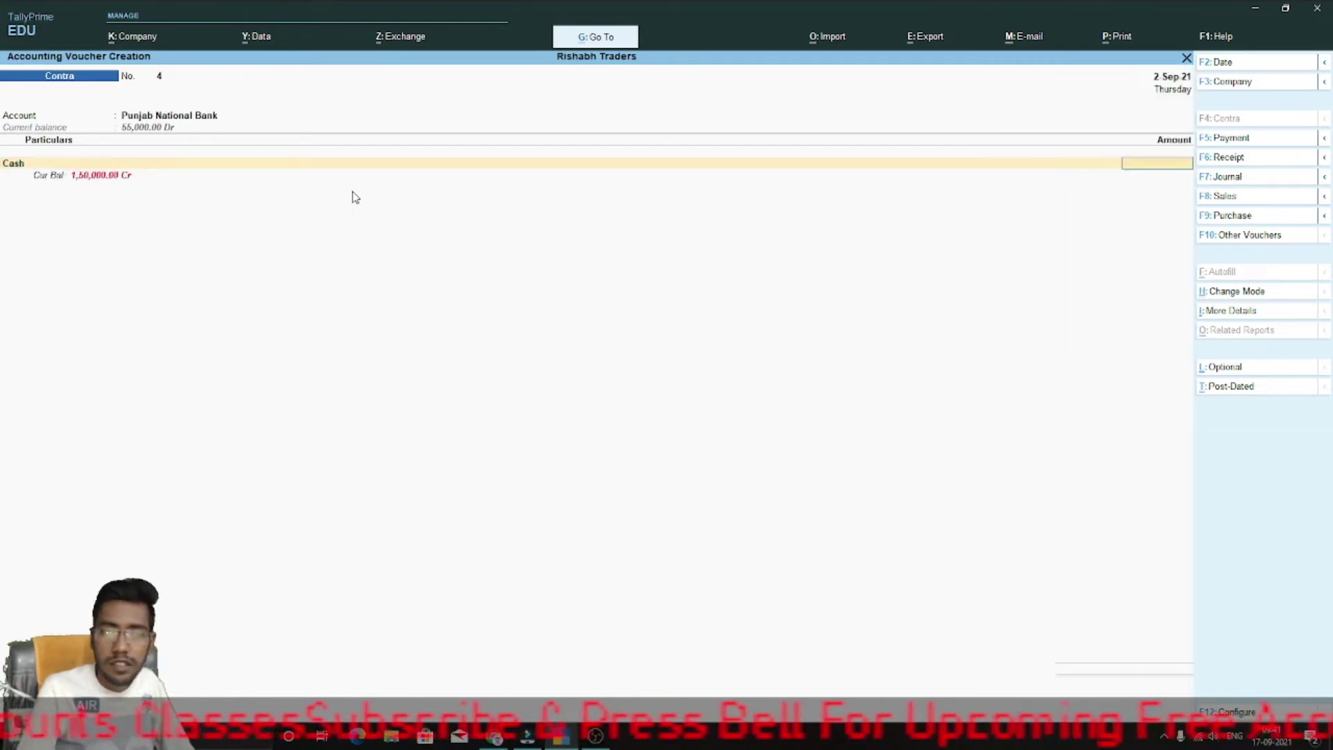
type("50,000")
key("Return")
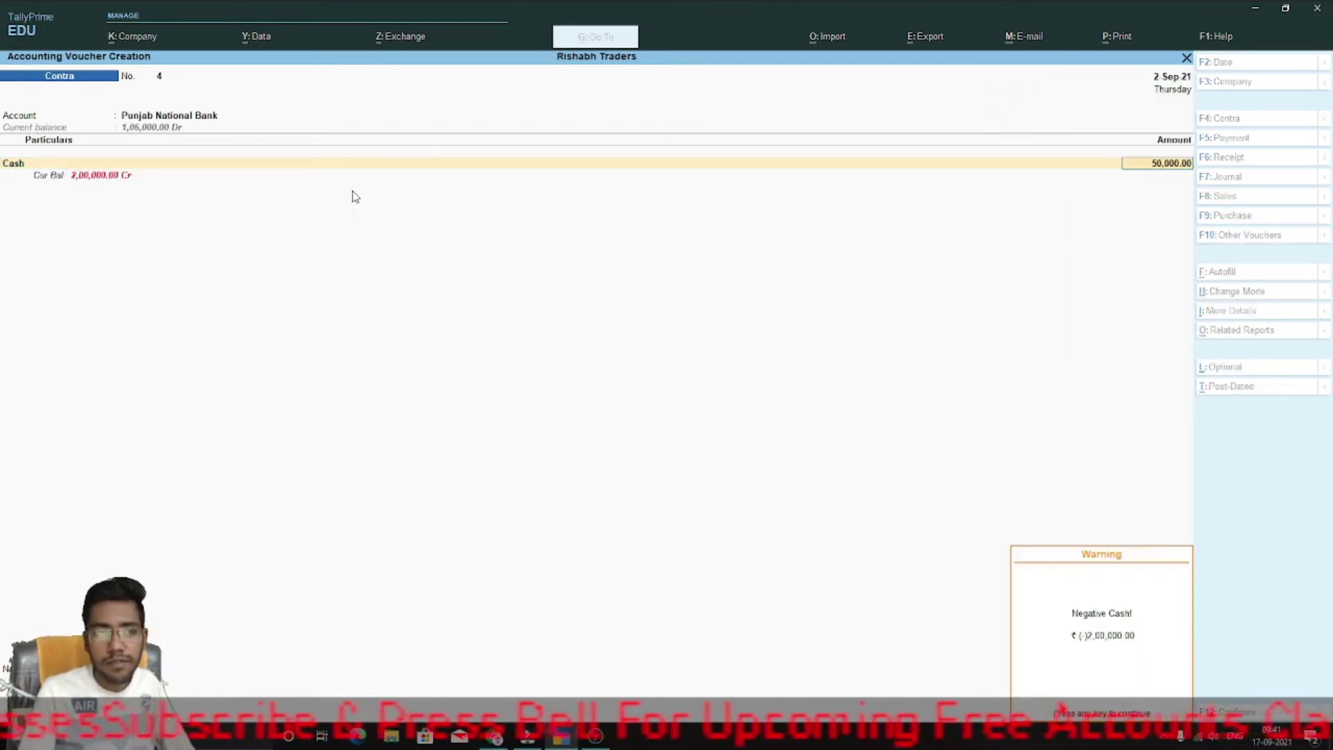
key("Return")
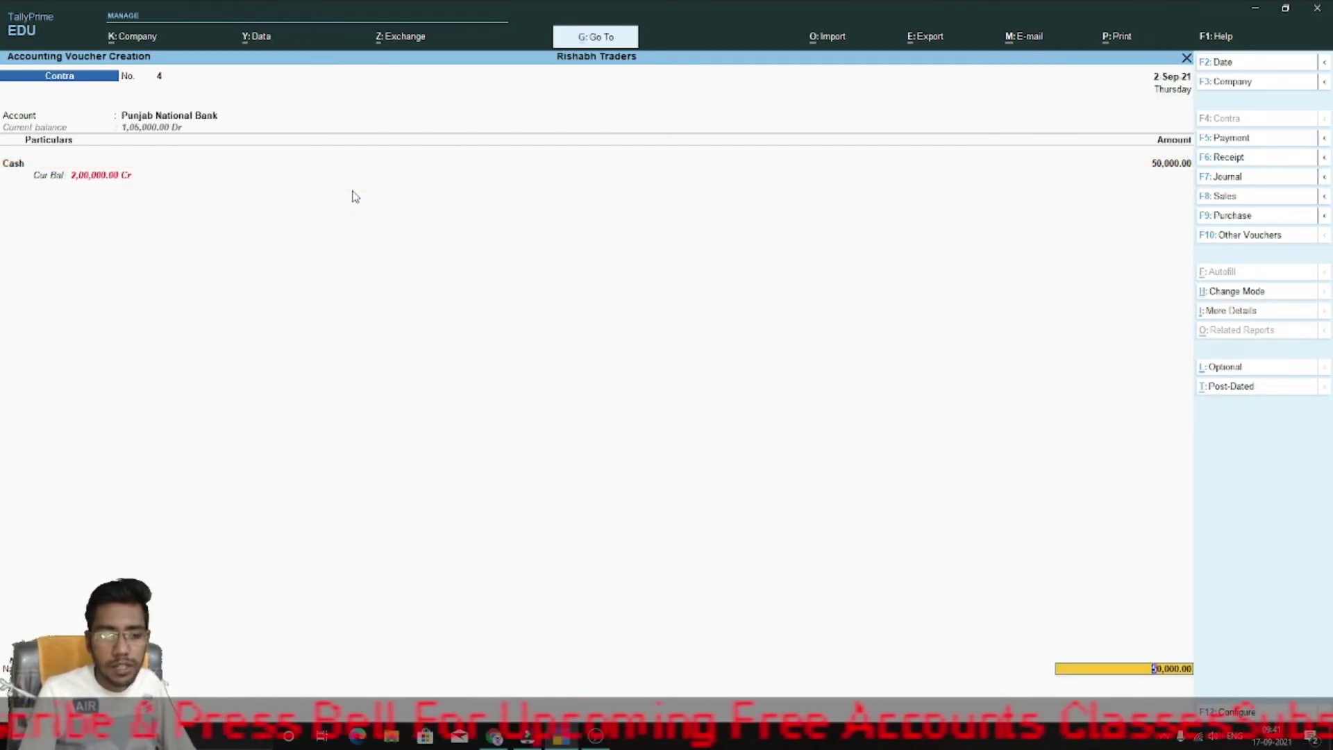
key("Return")
key("ctrl+a")
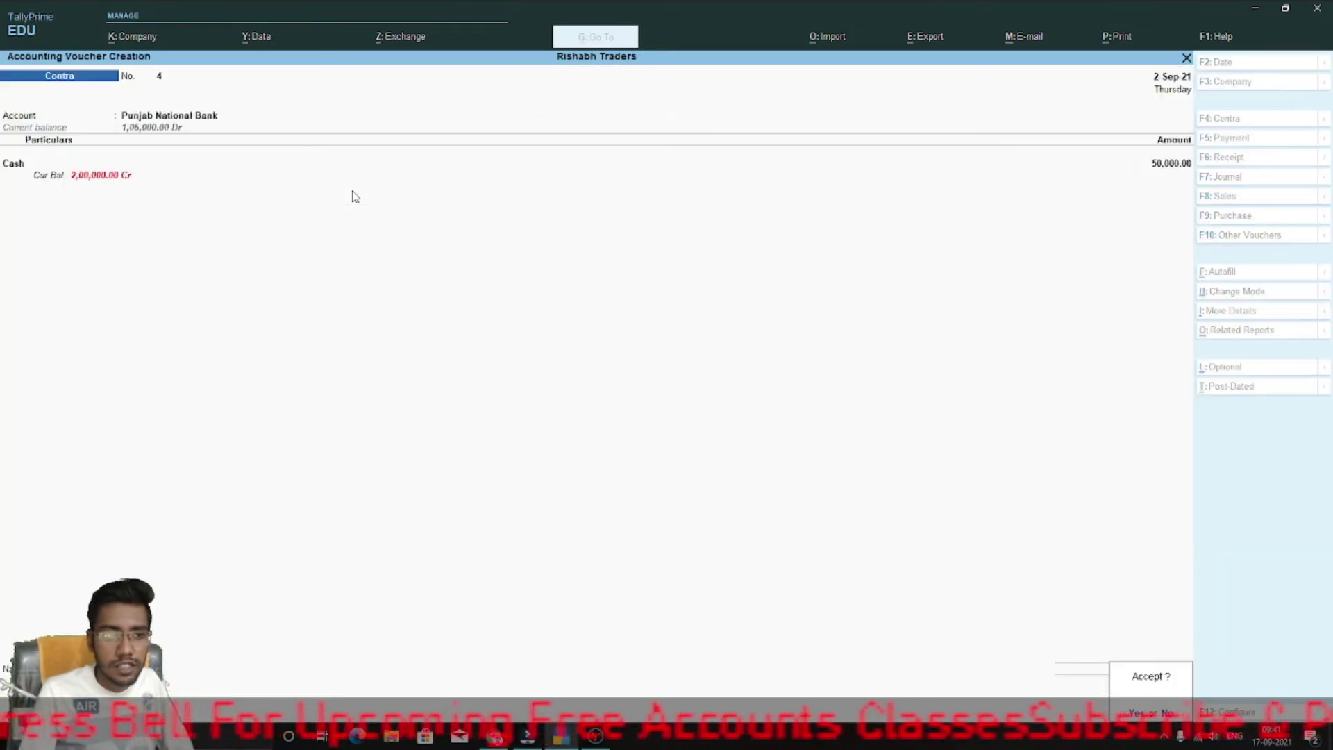
key("Return")
key("Page_Up")
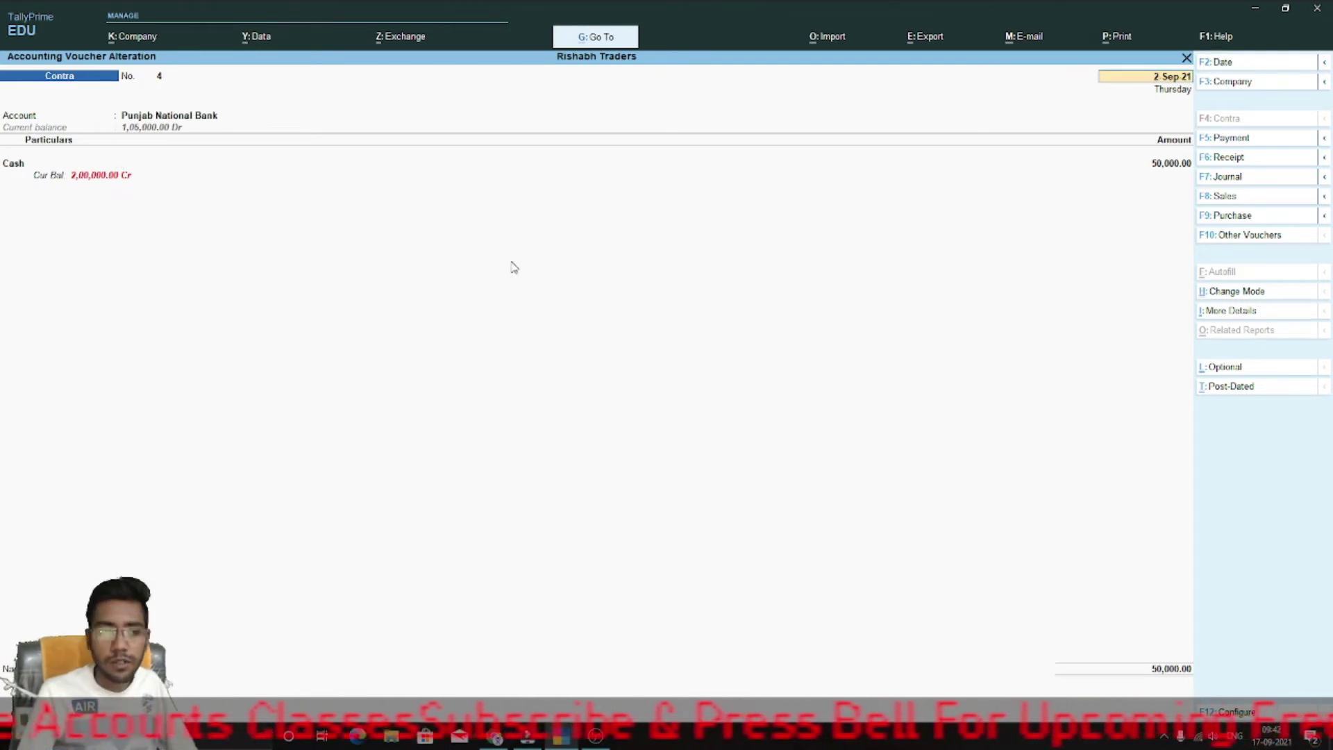
key("Page_Down")
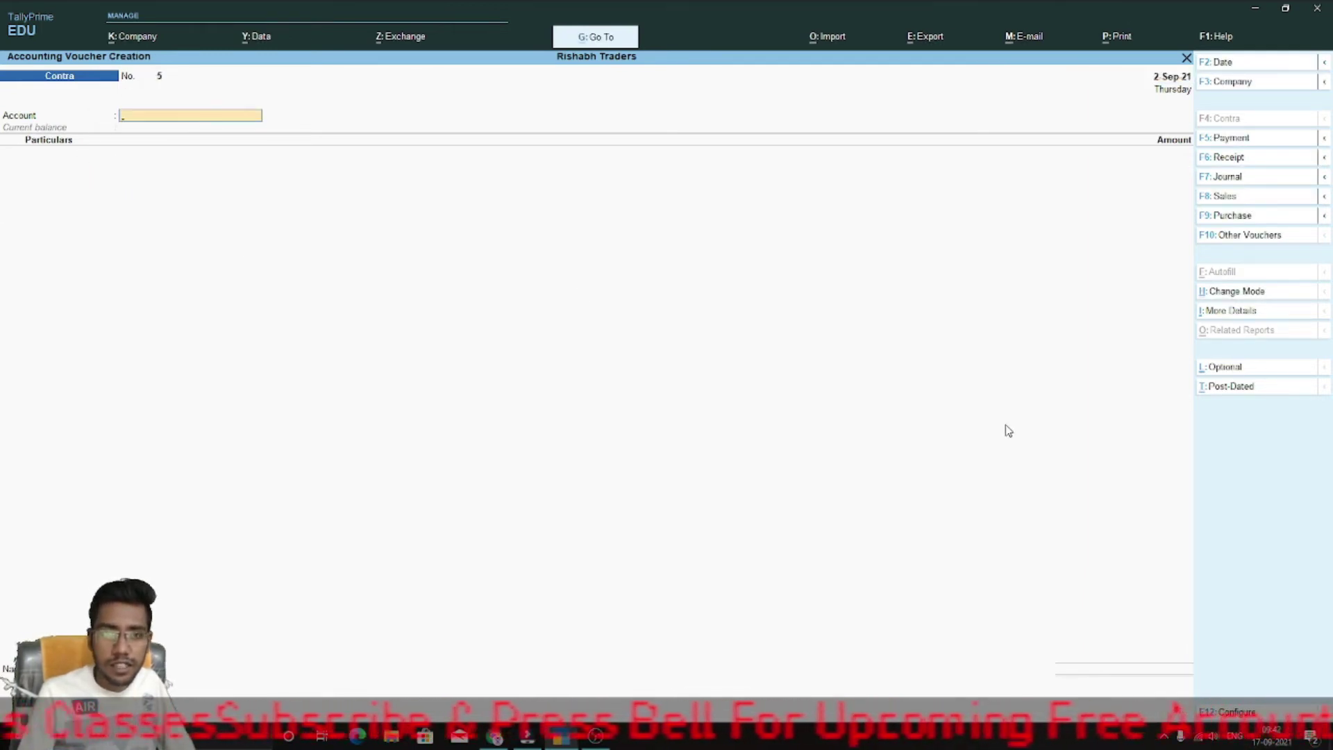
Display the ledger vouchers report for Punjab National Bank again
key("Escape")
key("d")
key("a")
key("Down")
key("Return")
type("Punjab")
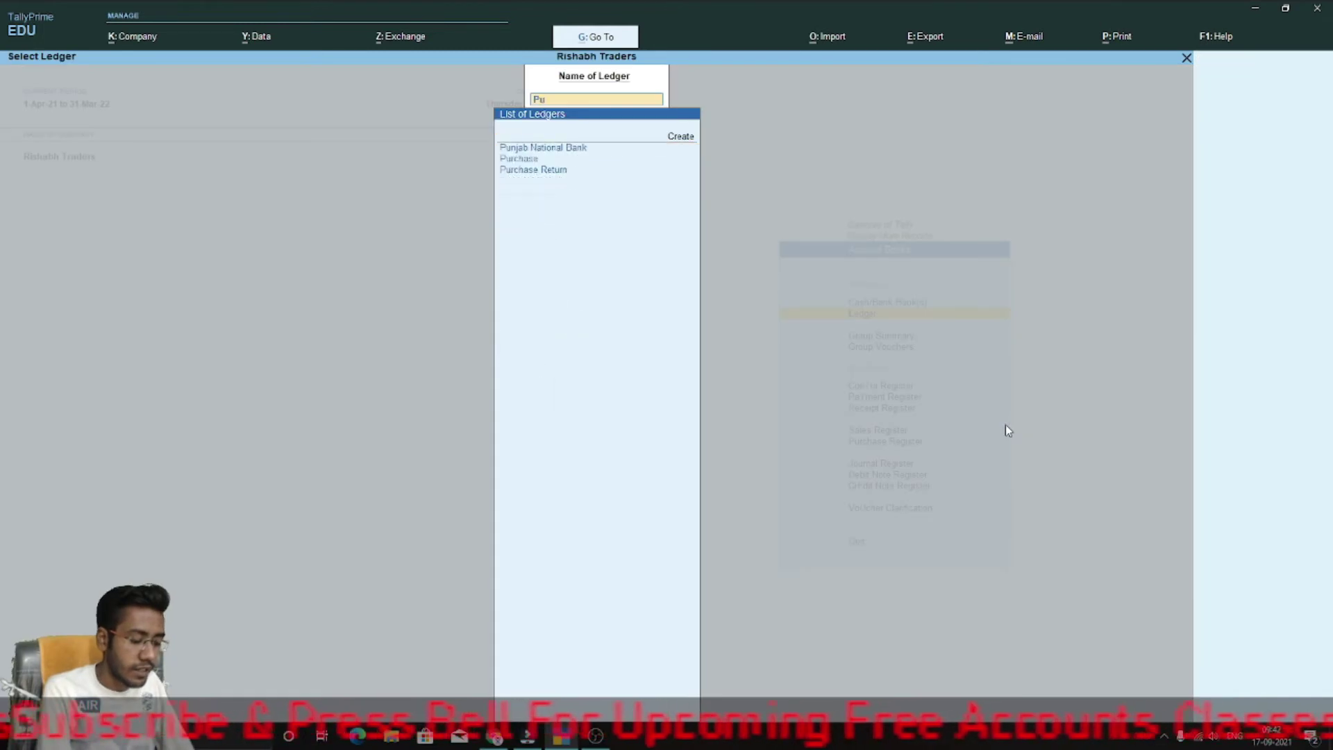
key("Return")
Inspect the 50,000 Cash contra voucher No. 4 from the bank ledger, and return to the Gateway of Tally
key("Down")
key("Down")
key("Down")
key("Down")
key("Down")
key("Down")
key("Down")
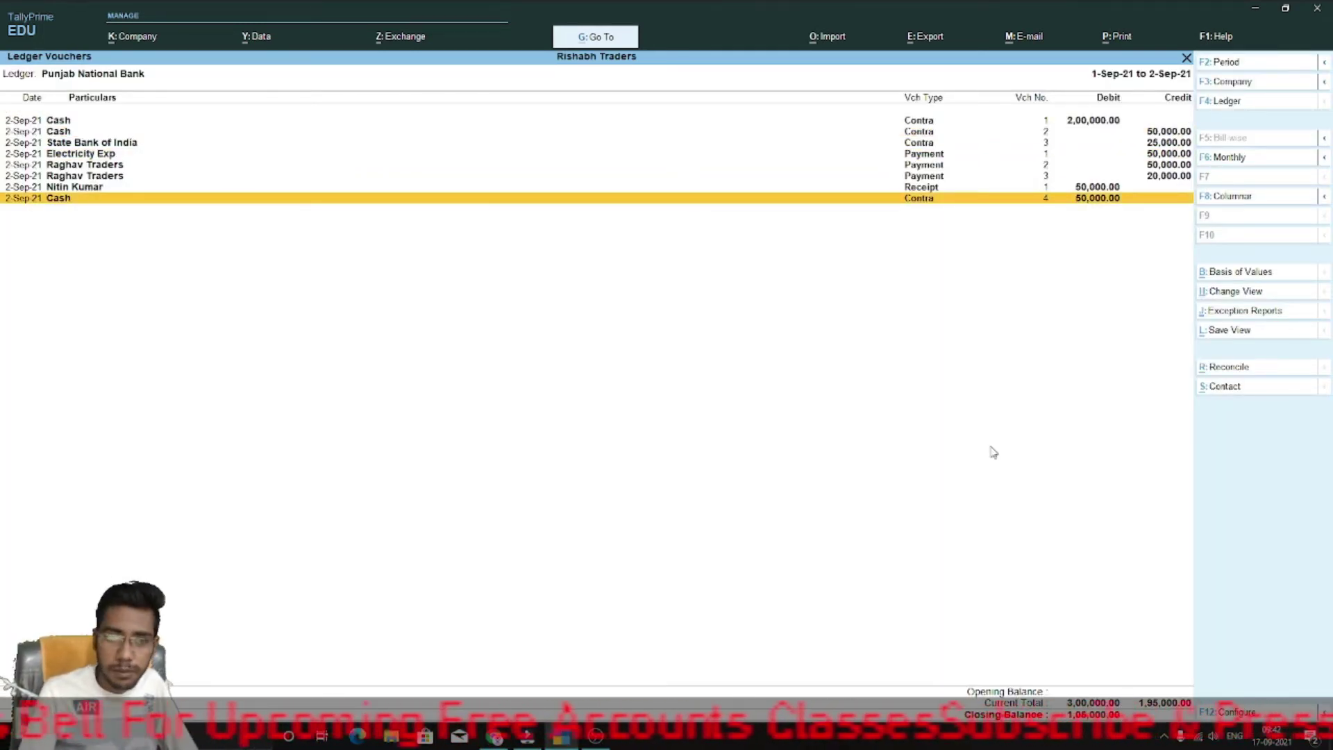
key("Return")
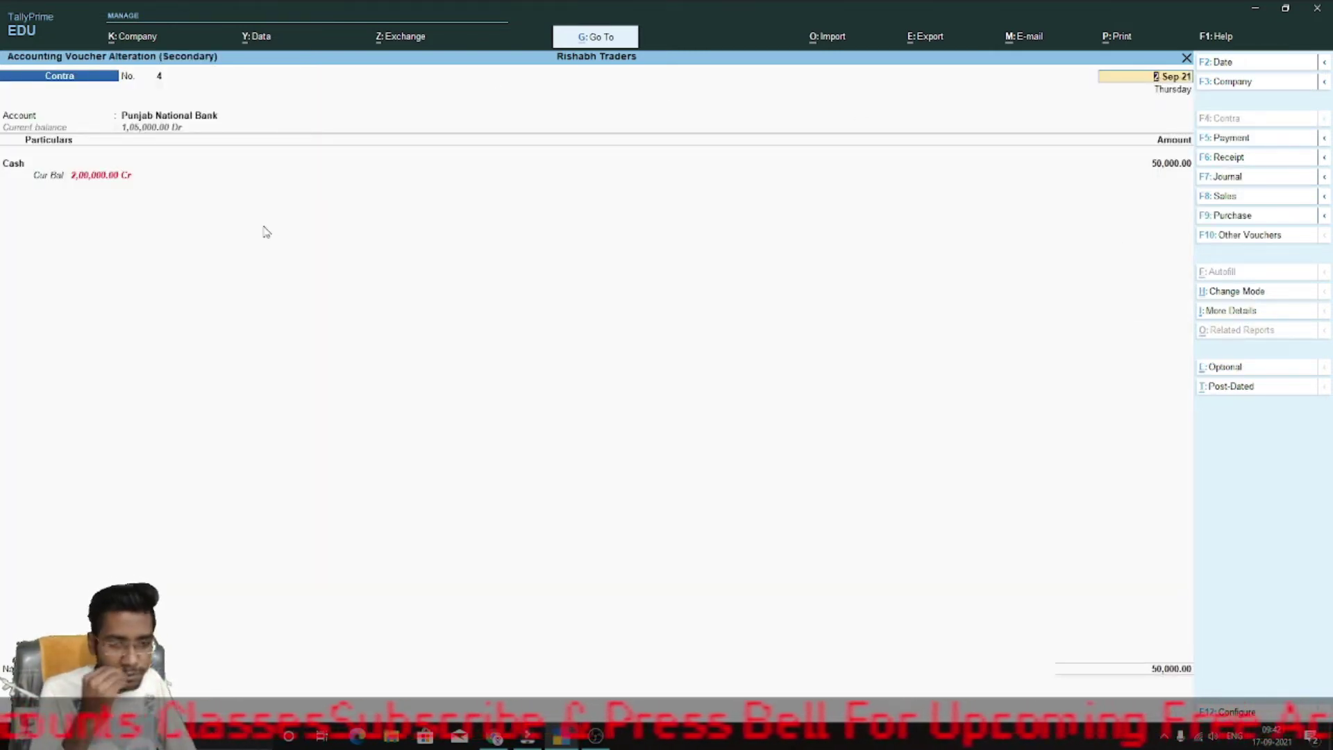
key("Escape")
key("Escape")
key("Escape")
key("Escape")
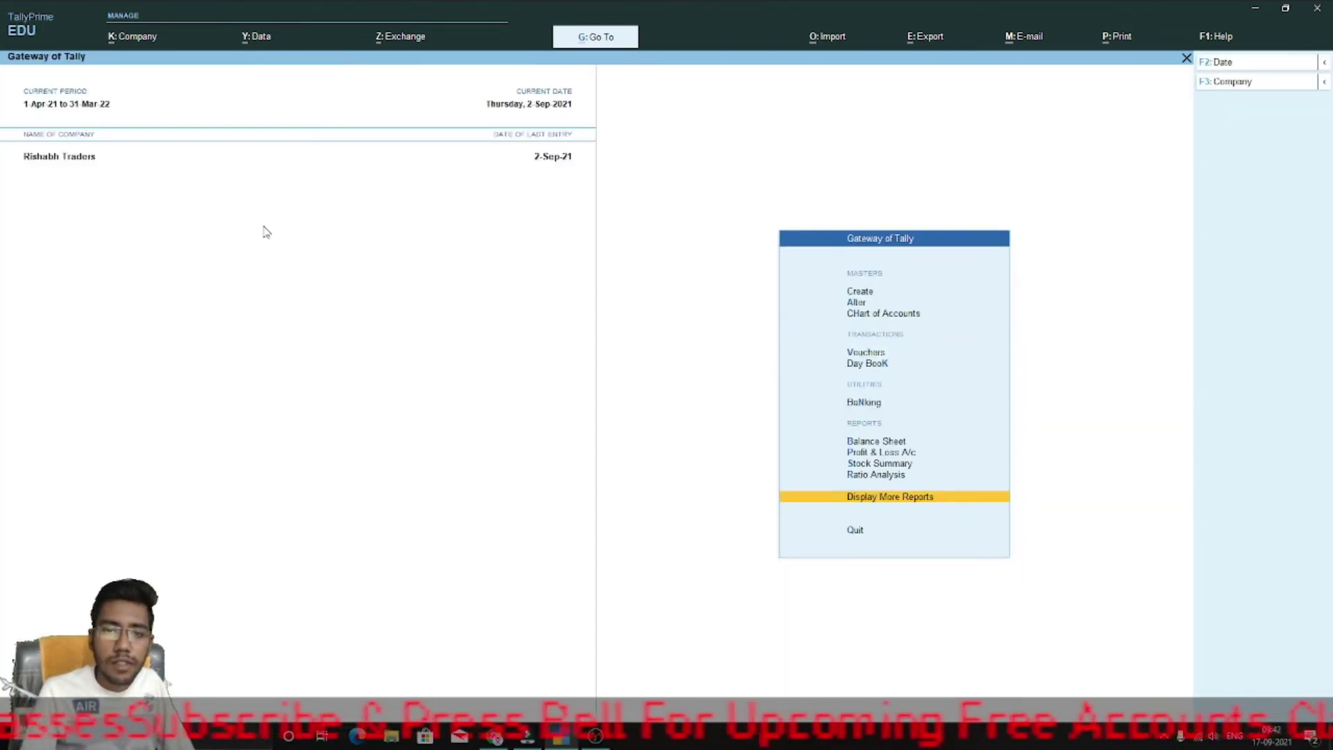
Start another contra voucher and change its voucher mode to Double Entry
key("n")
key("v")
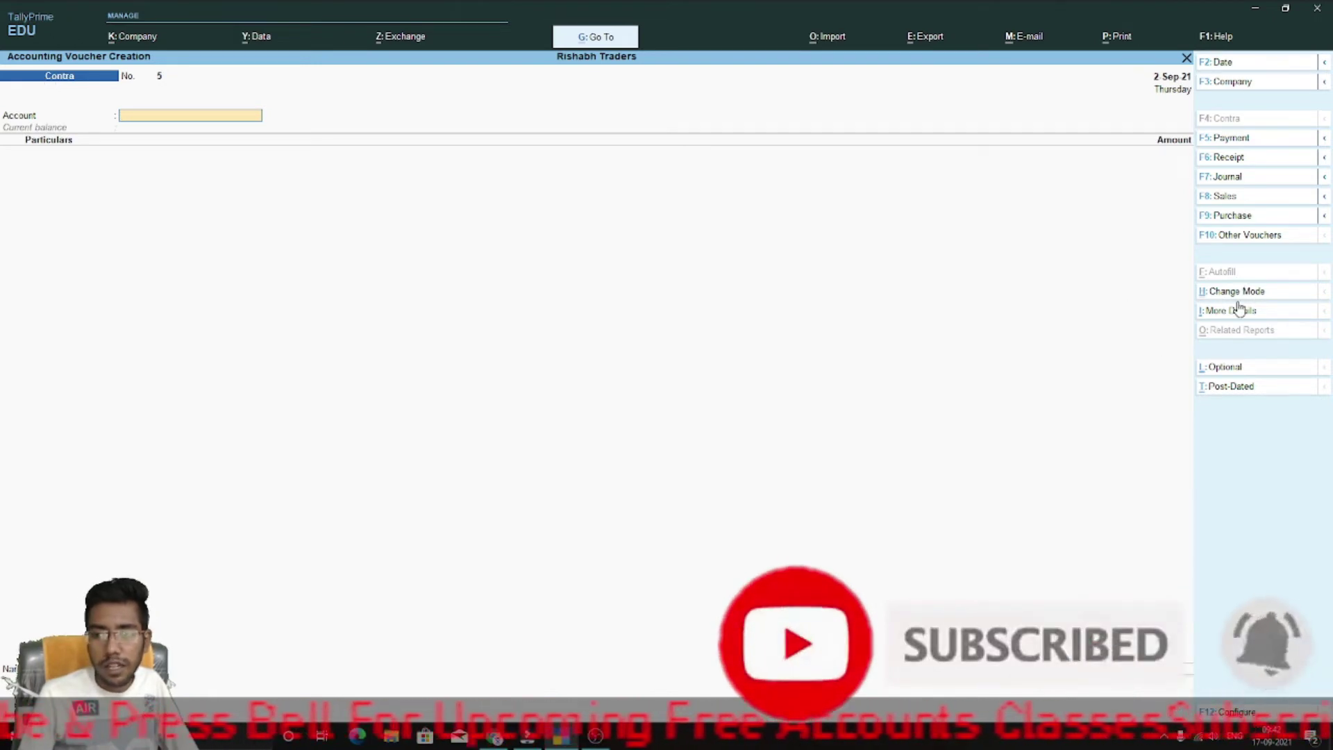
left_click(1207, 292)
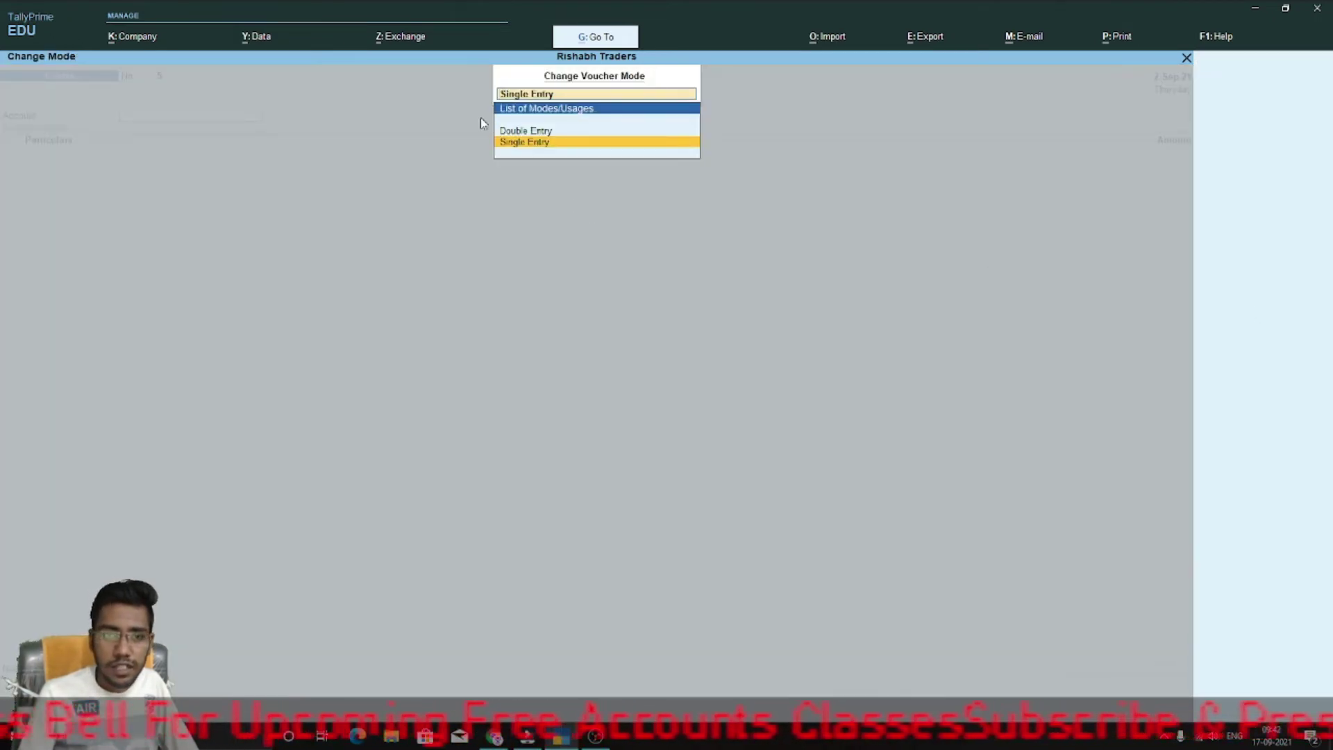
key("Return")
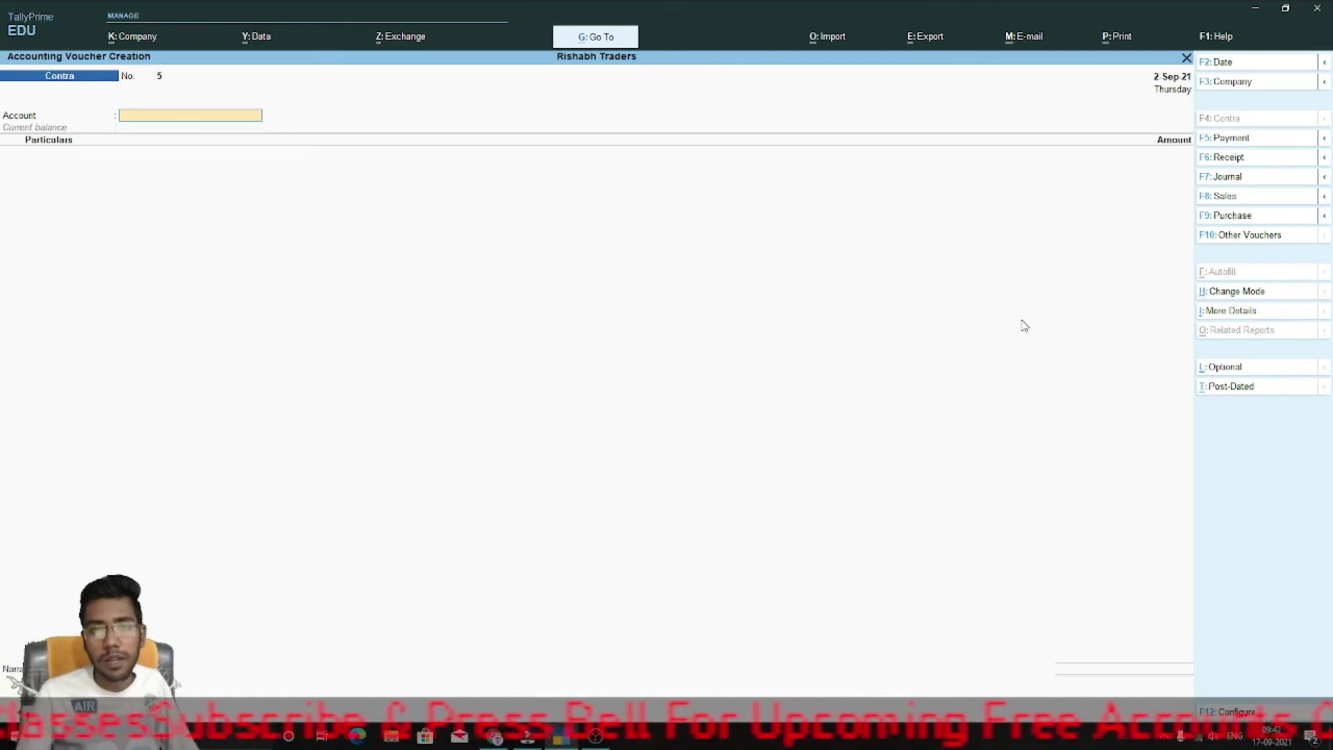
left_click(1243, 294)
key("Up")
key("Return")
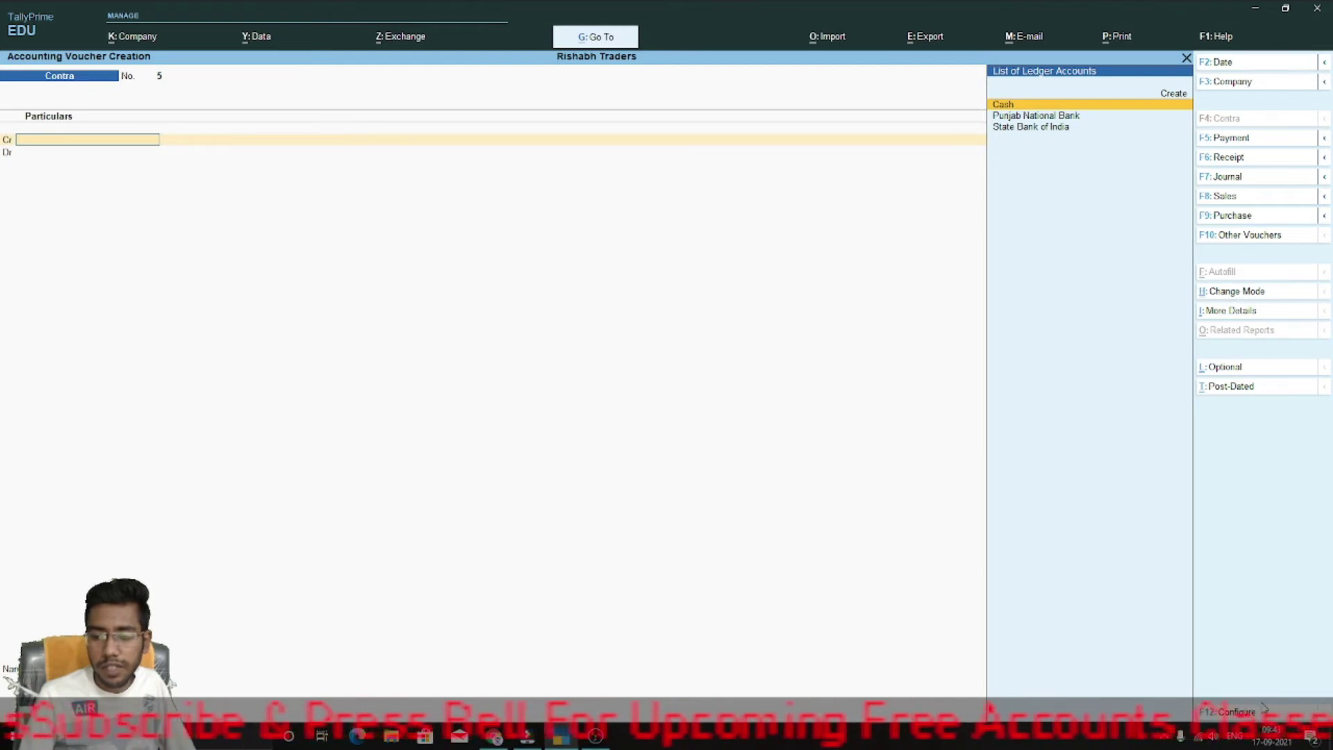
Configure voucher entry to use To/By instead of Cr/Dr, keeping the other general settings
key("F12")
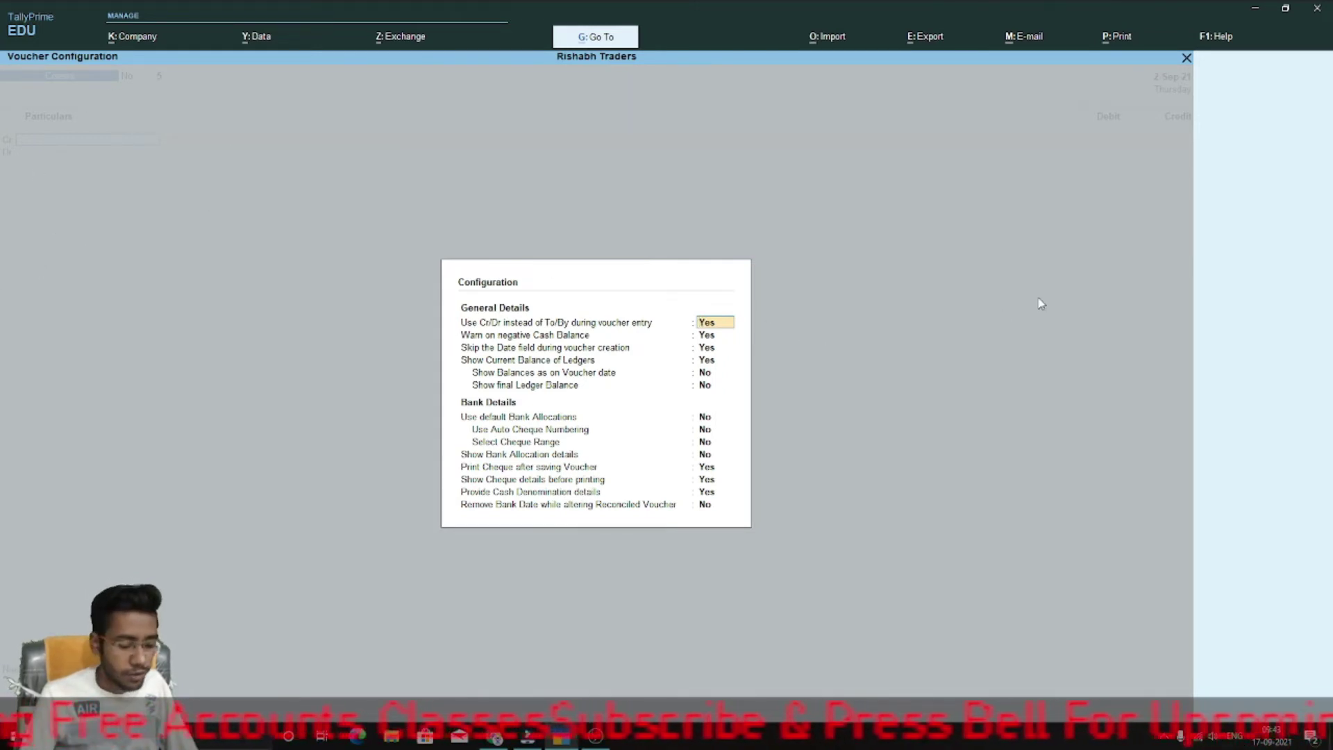
type("n")
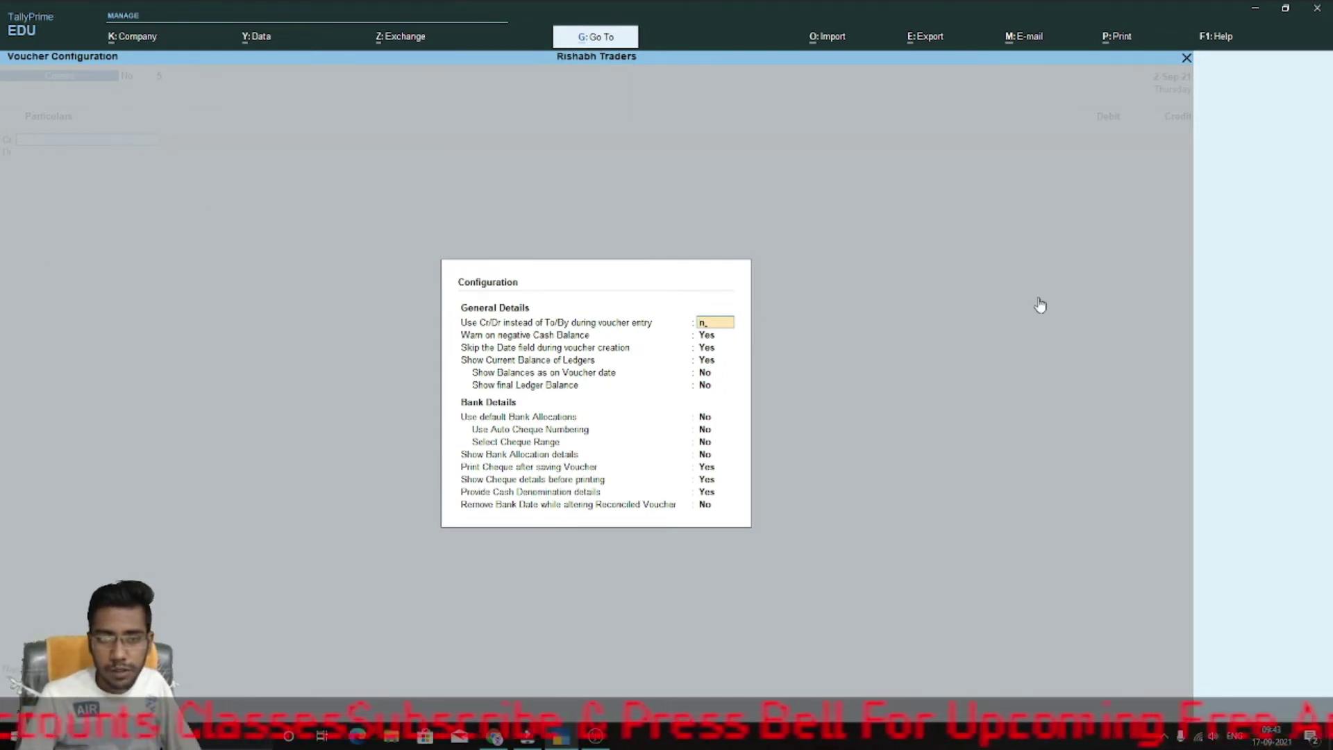
key("Return")
key("Return")
key("Return")
key("Return")
key("Return")
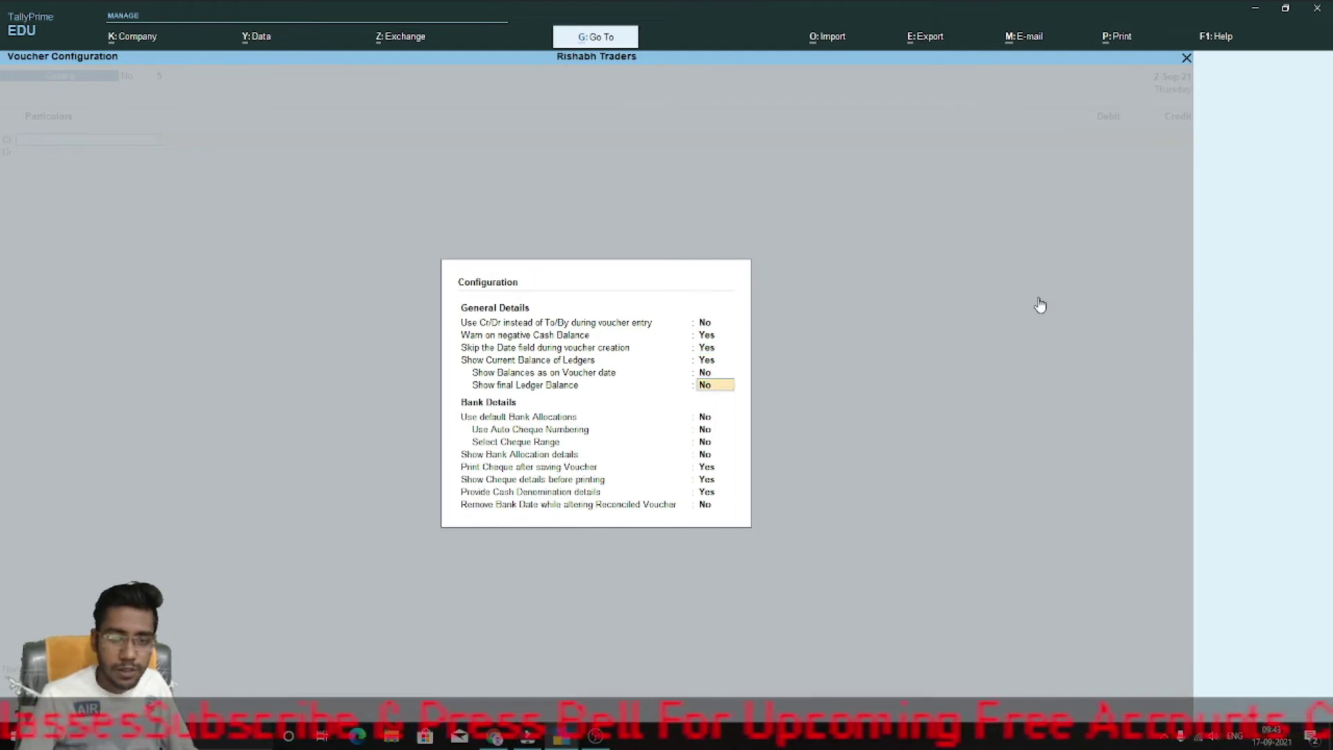
key("Return")
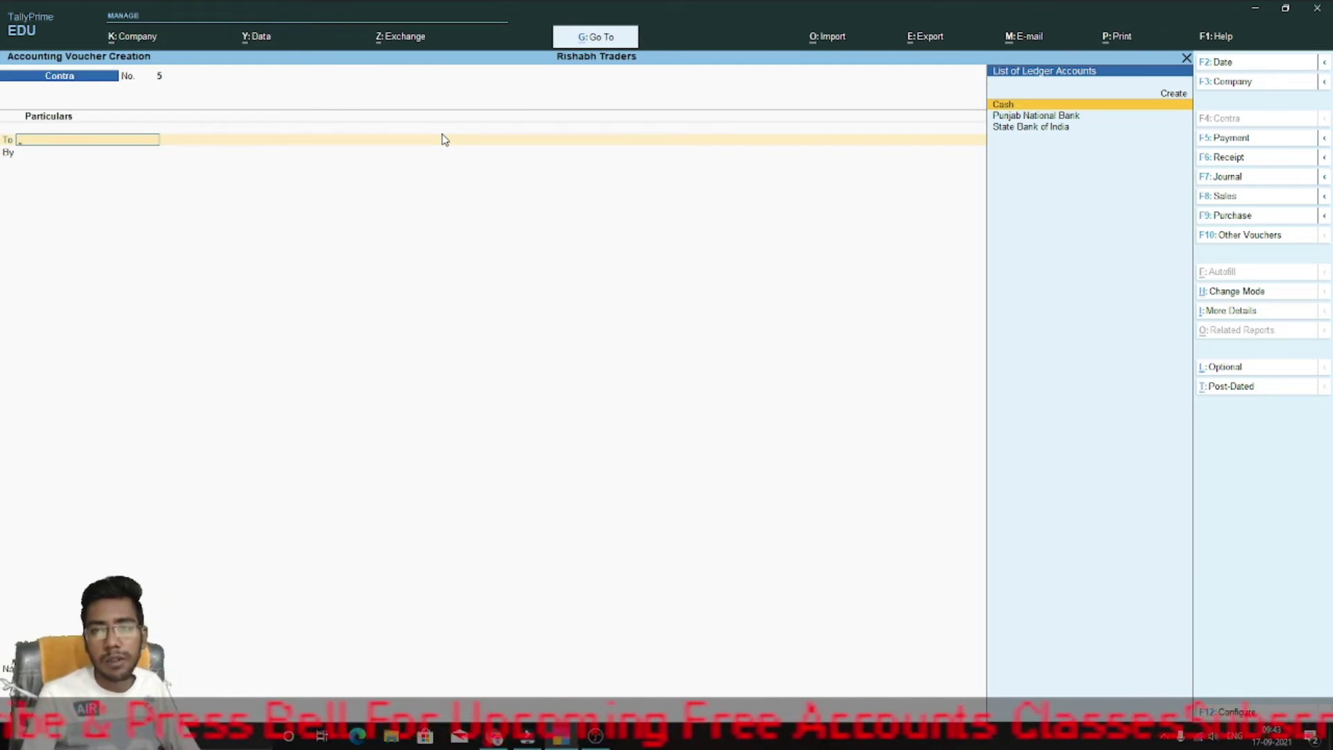
Enter Cash on the To line with a 50,000 credit and Punjab National Bank on the By line with a 50,000 debit
key("Return")
type("5")
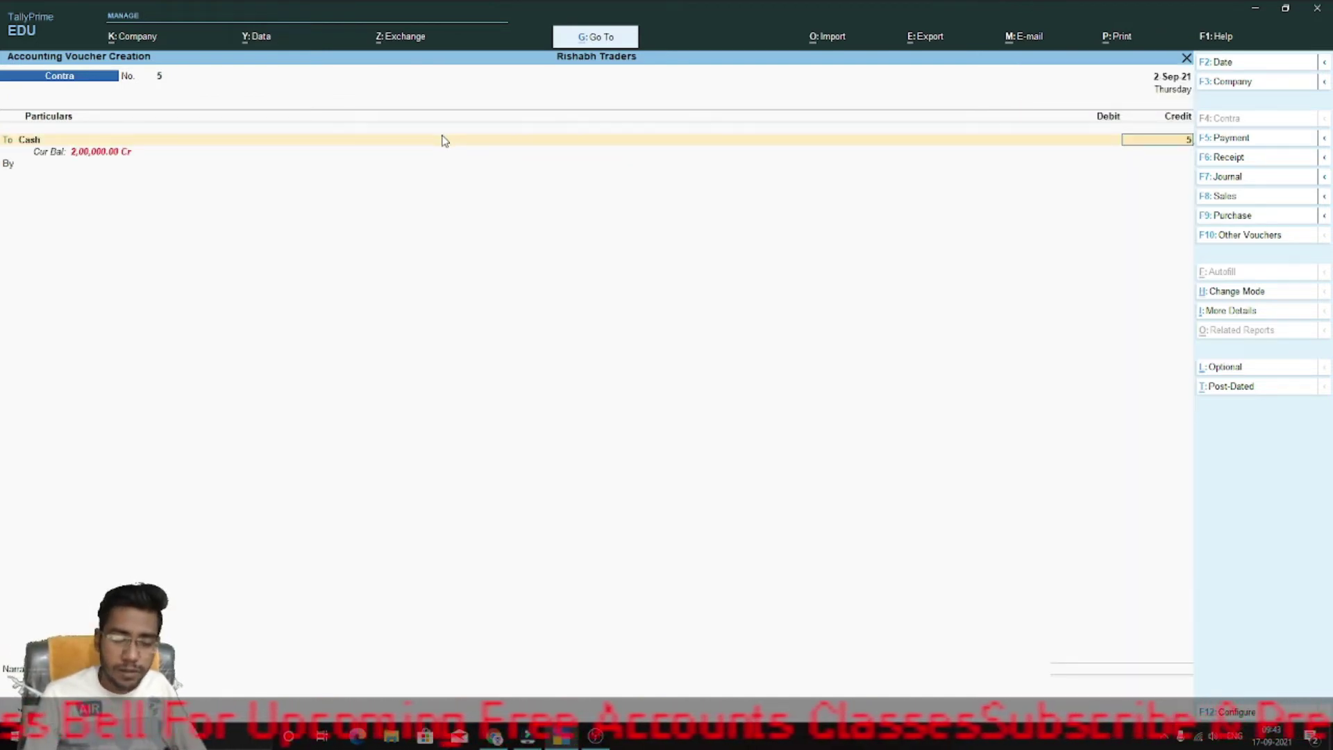
type("0000")
key("Return")
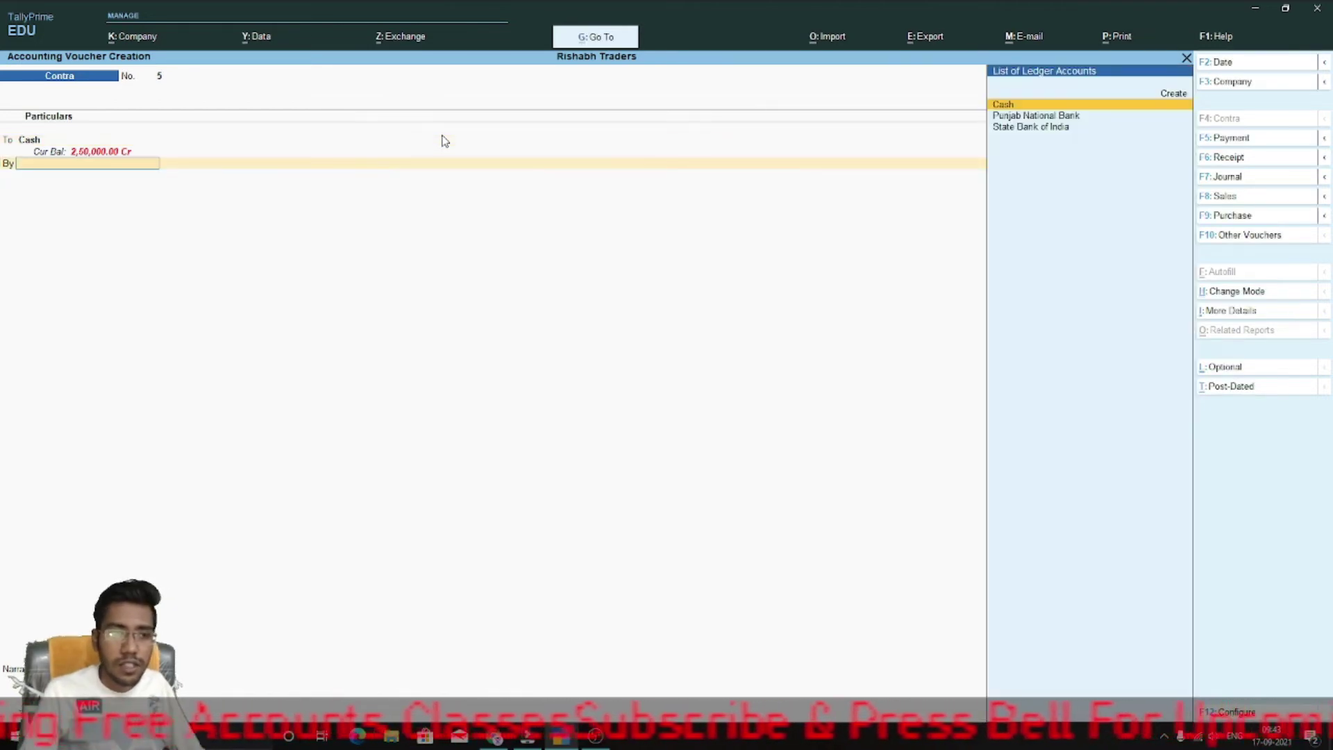
key("Down")
key("Return")
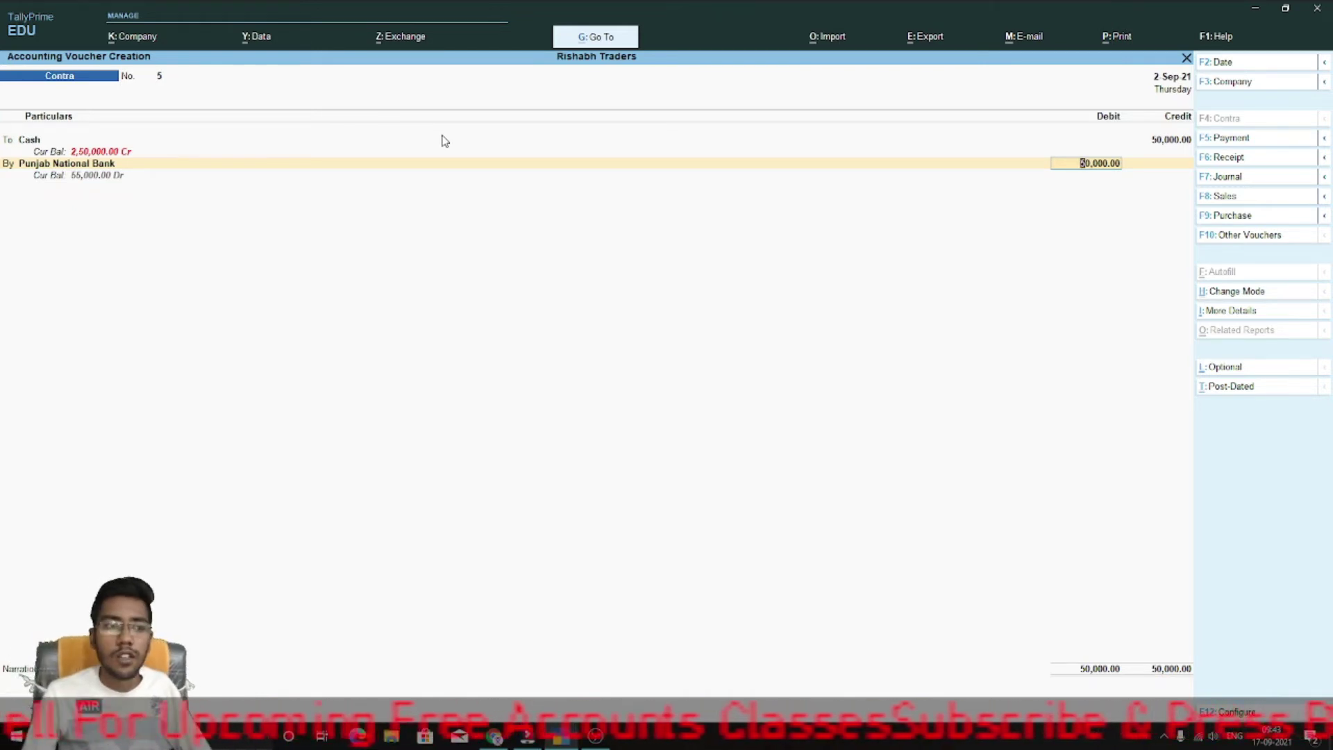
key("Return")
Accept the Punjab National Bank allocation as Cash with blank instrument details, and save the contra voucher without a narration
key("Return")
key("Return")
key("Escape")
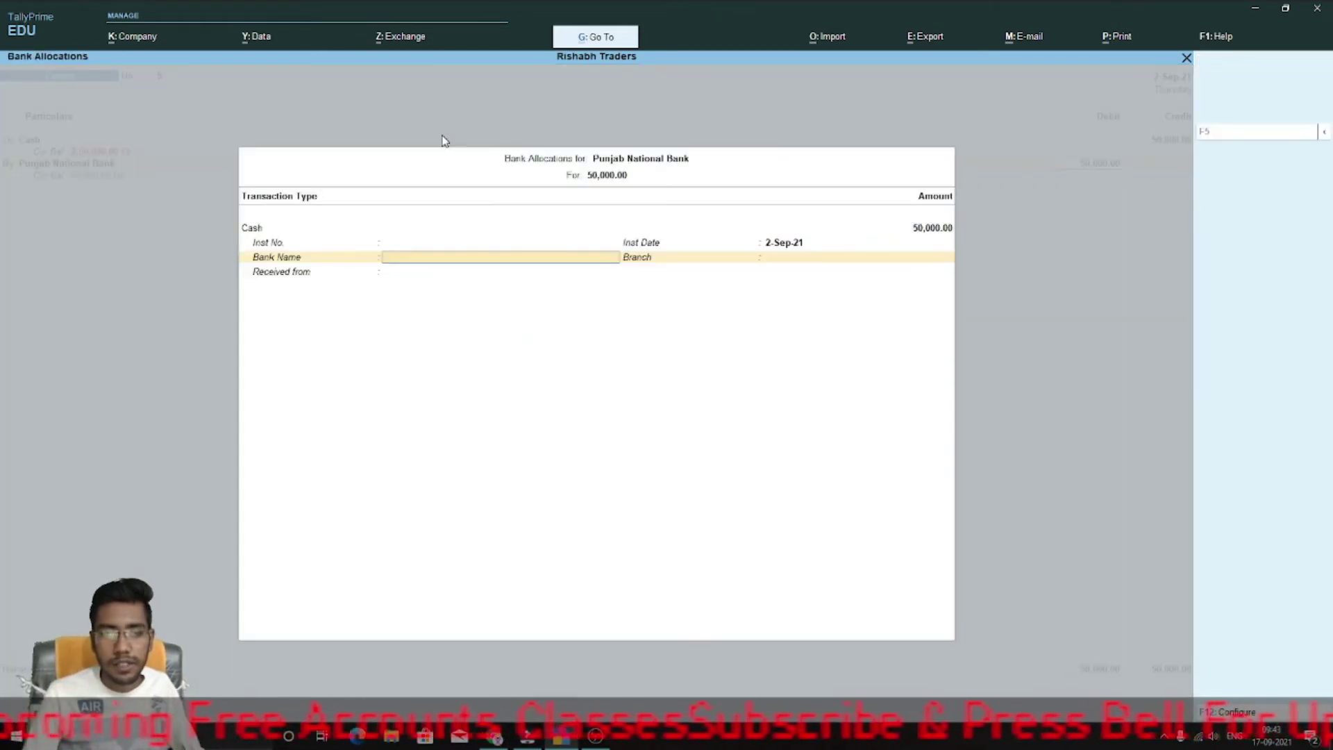
key("Return")
key("Return")
key("Return")
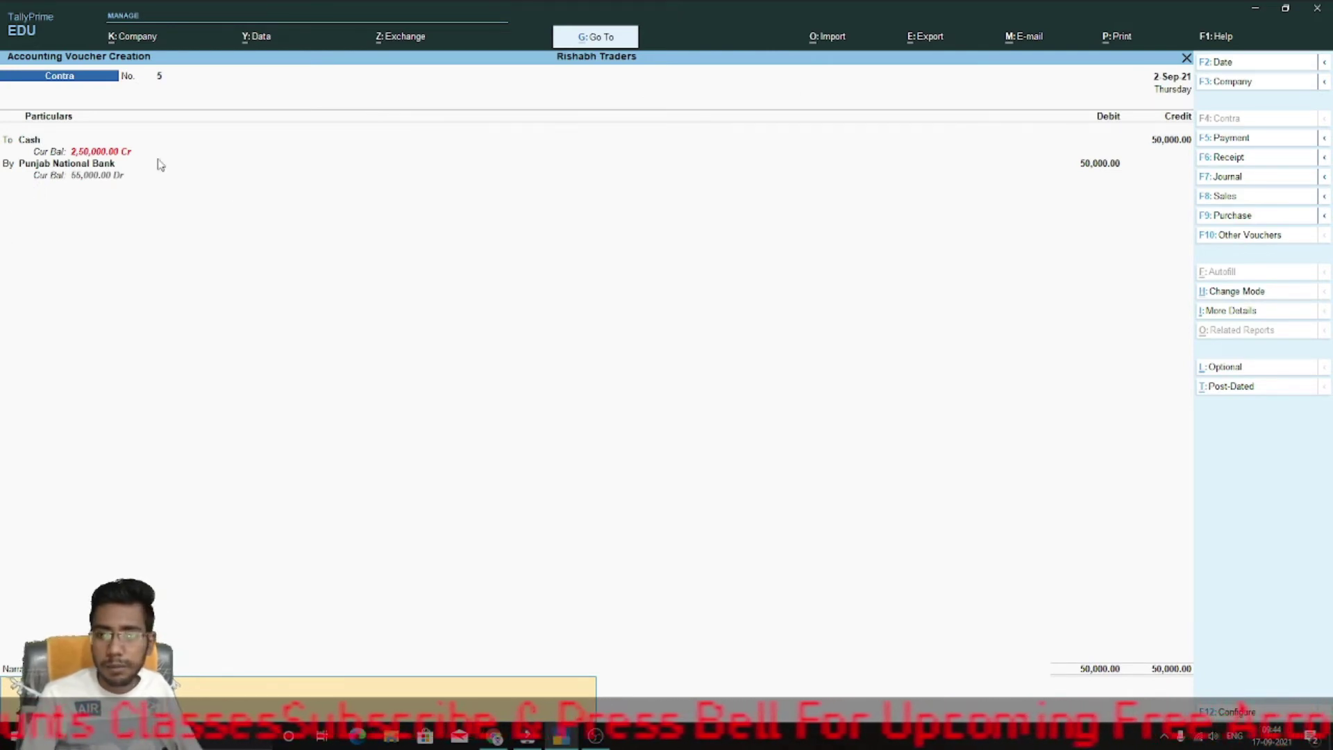
key("Return")
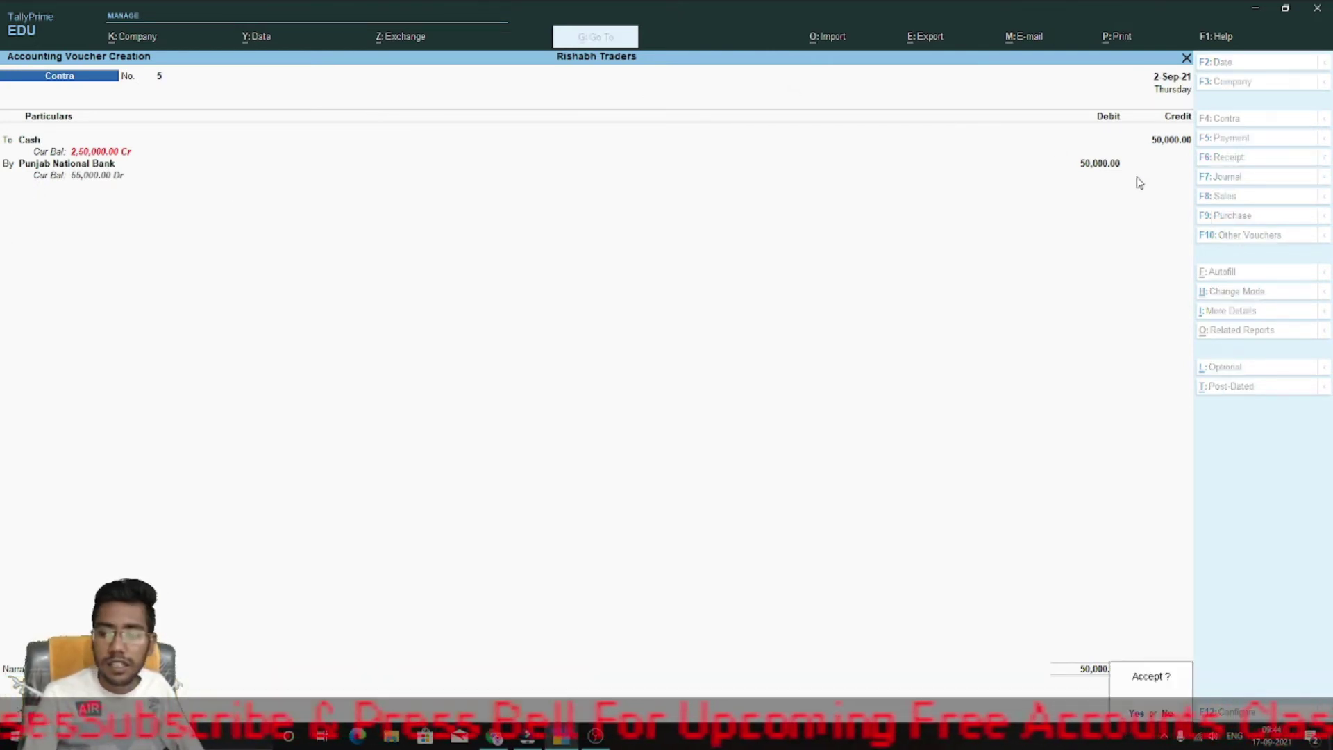
key("Return")
key("Page_Up")
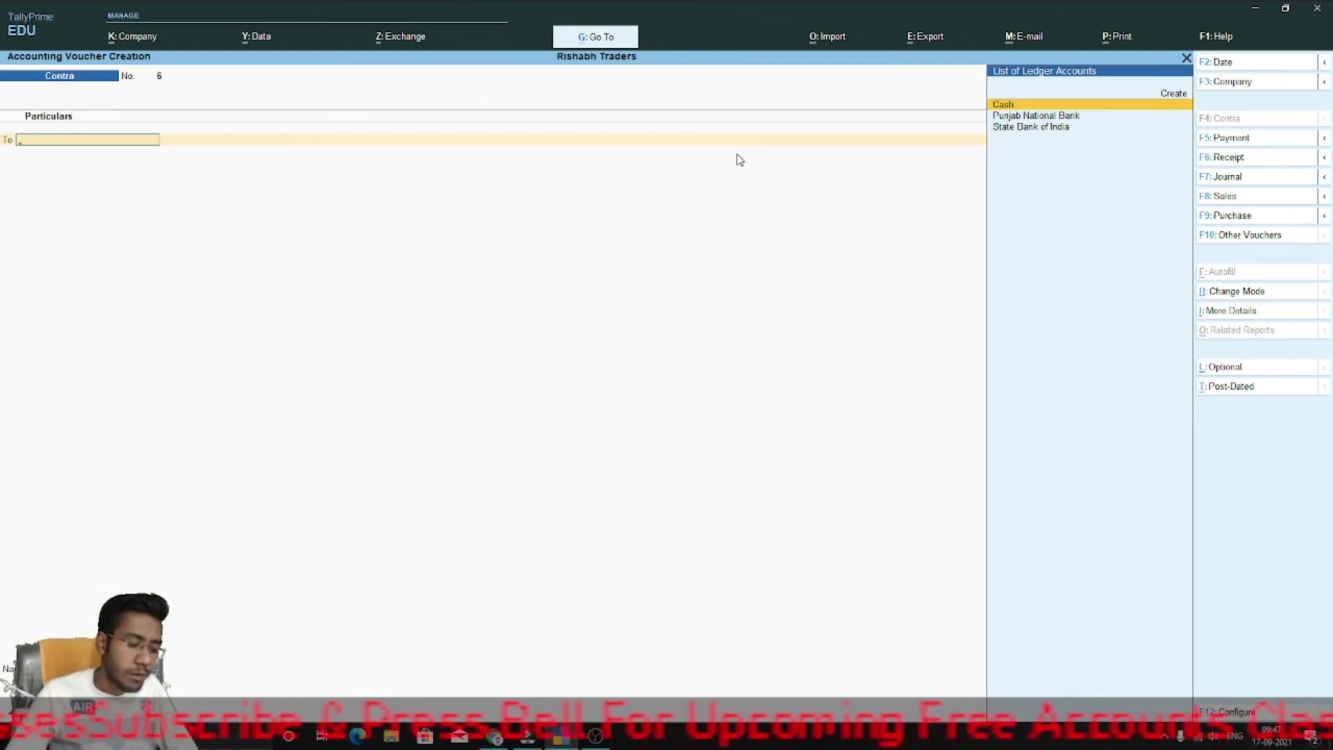
Start a voucher of the Purchase type and keep its mode as Item Invoice
key("F9")
key("Return")
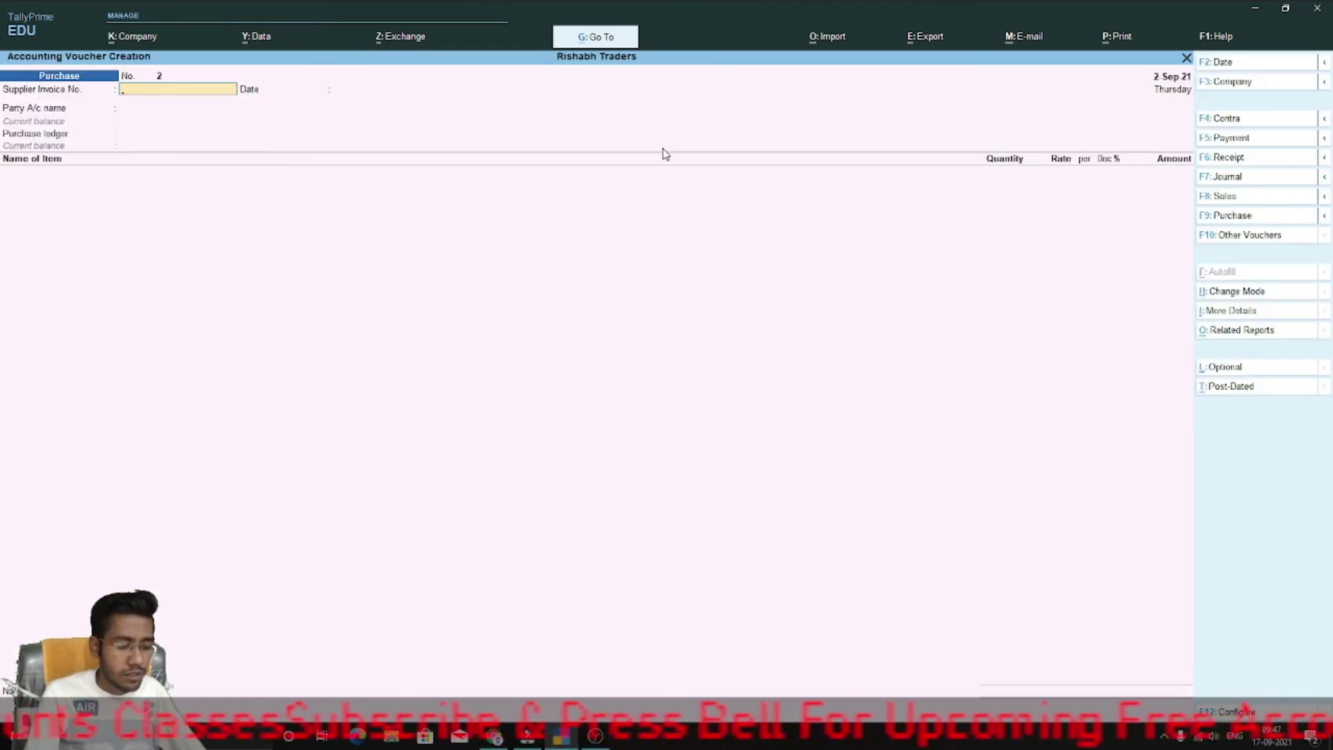
key("F4")
key("F9")
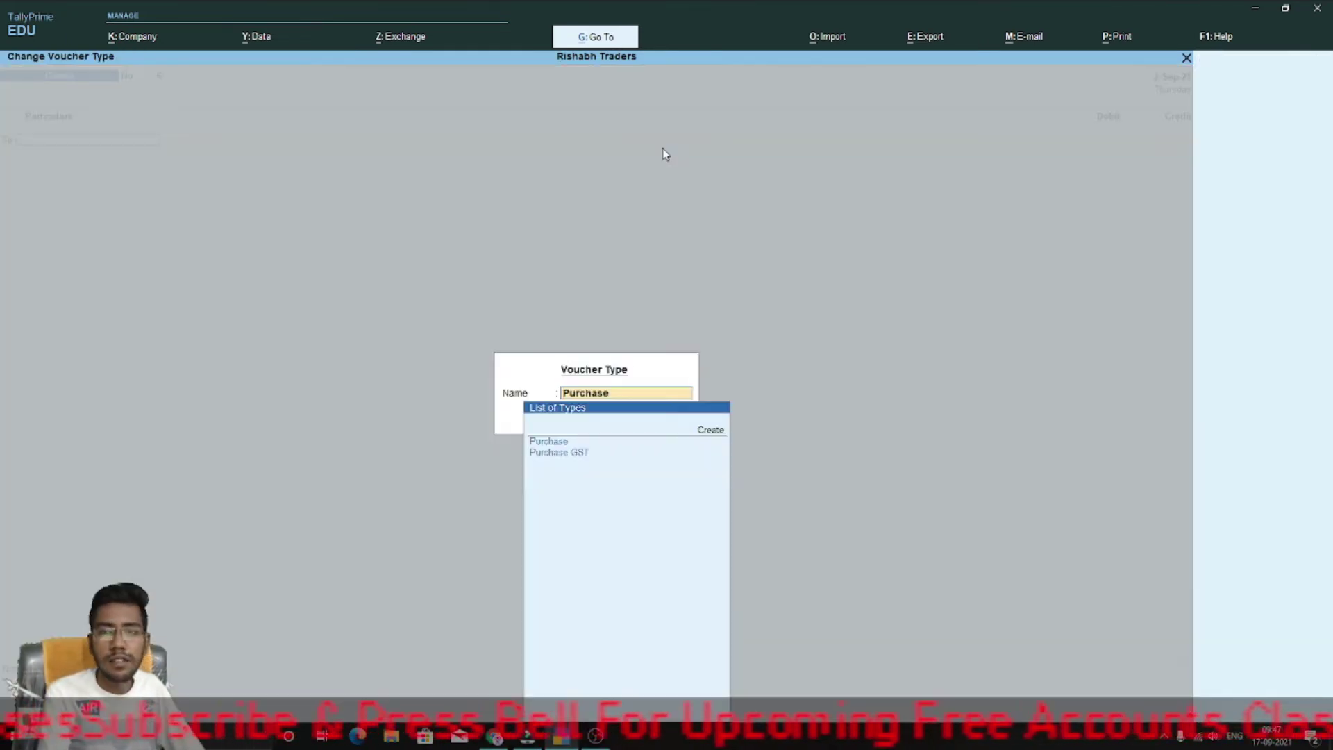
key("Return")
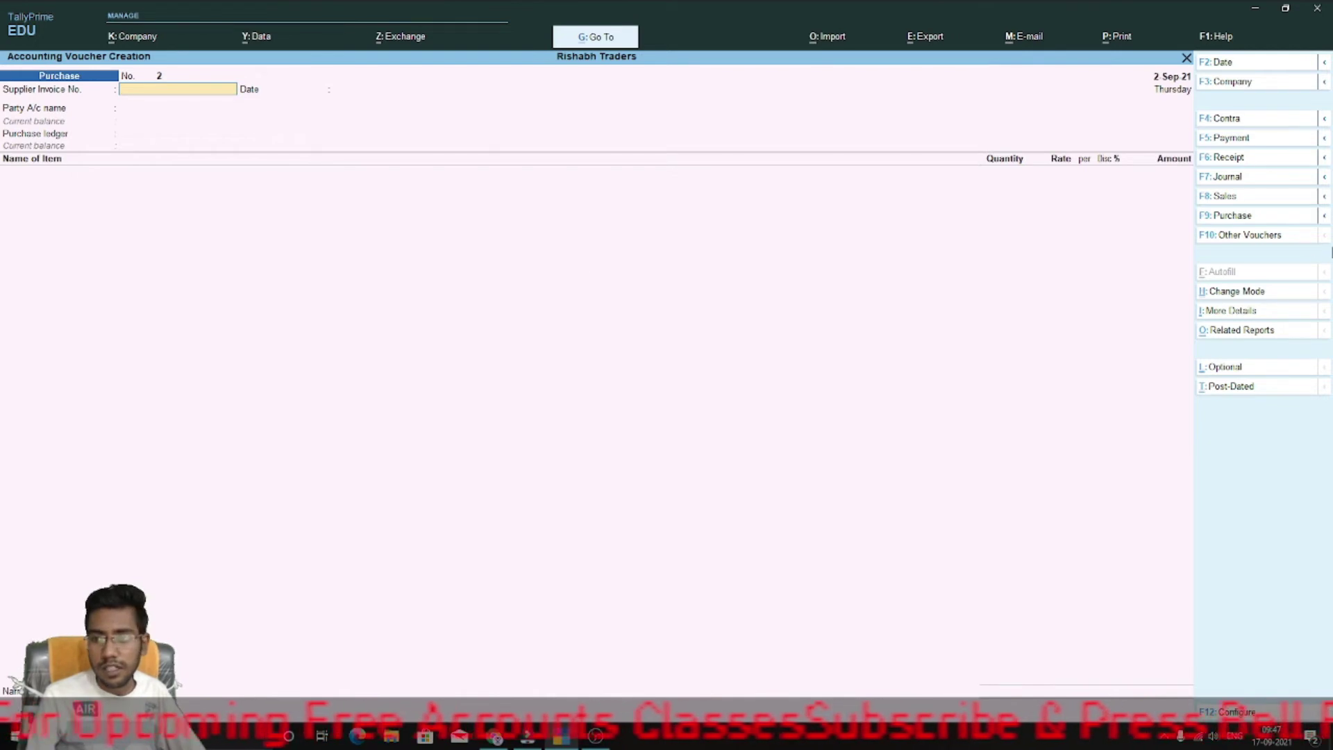
left_click(1242, 296)
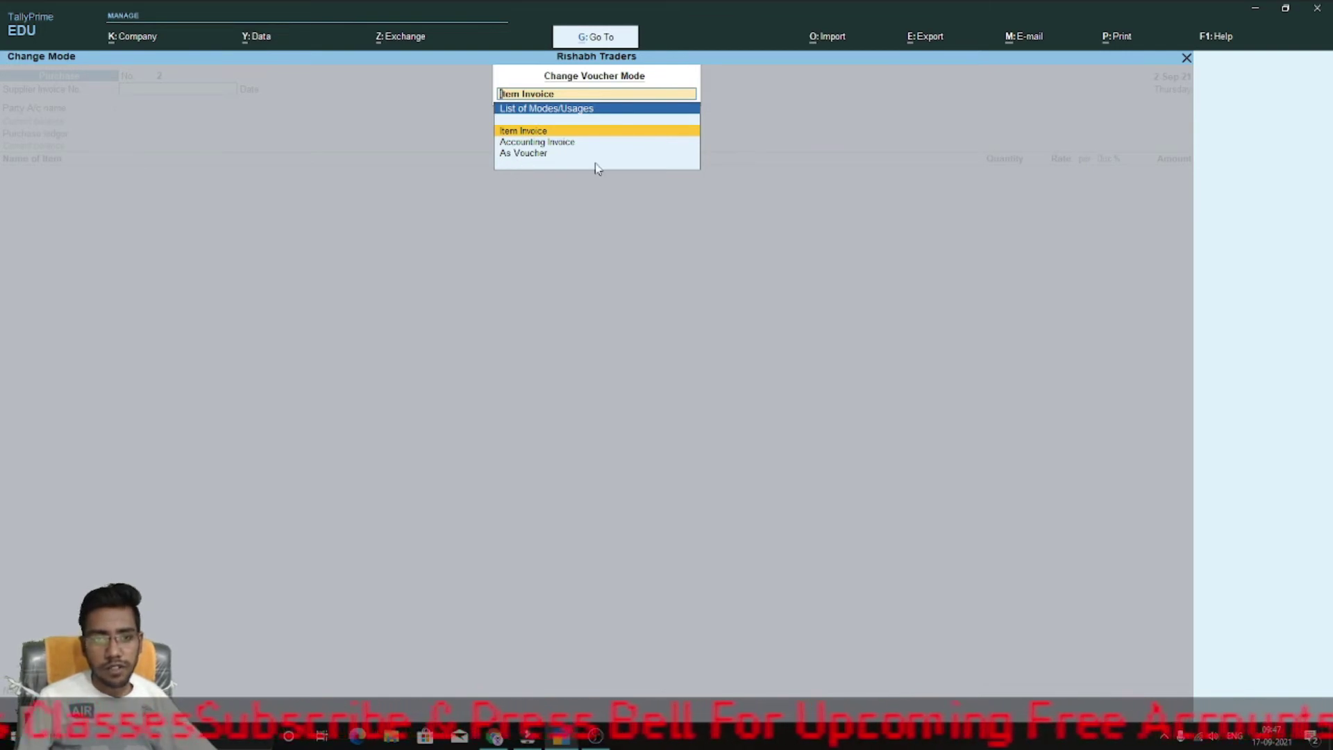
key("Return")
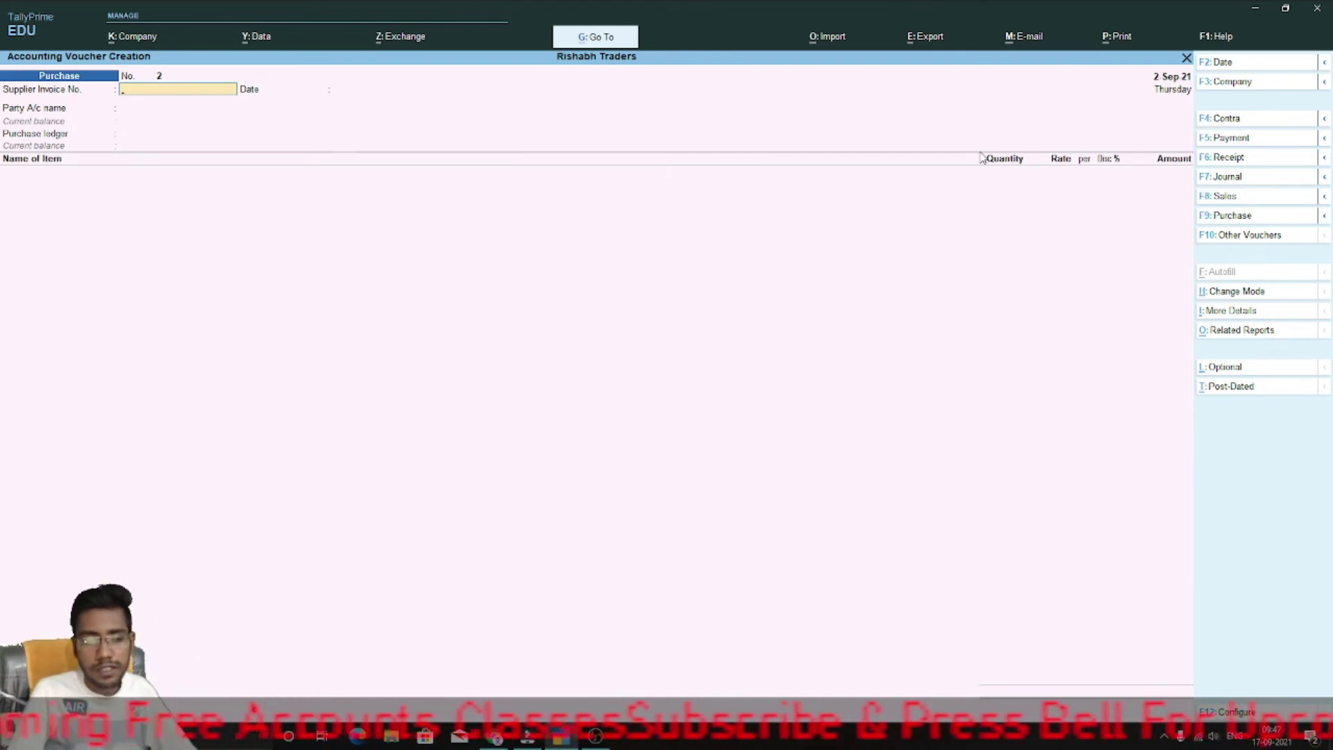
Change the purchase voucher's mode to Accounting Invoice
left_click(1247, 317)
key("Escape")
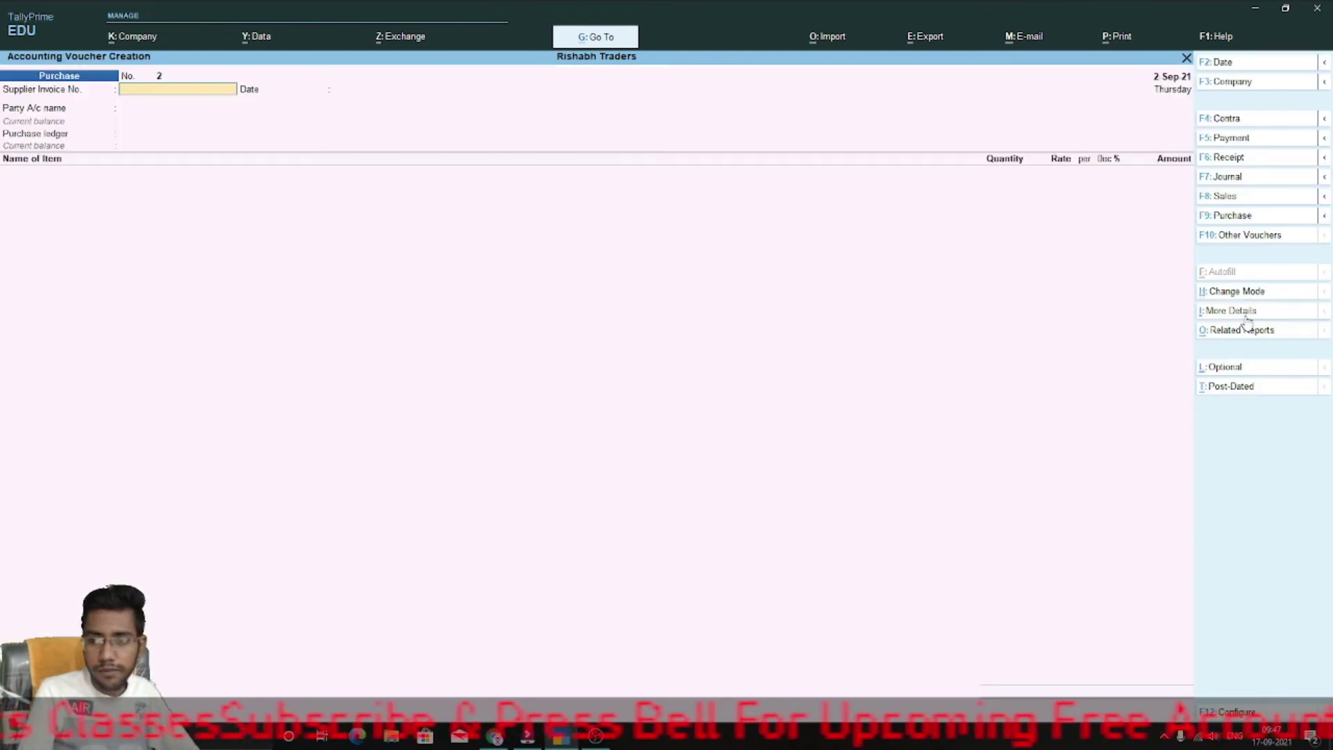
left_click(1227, 292)
key("Down")
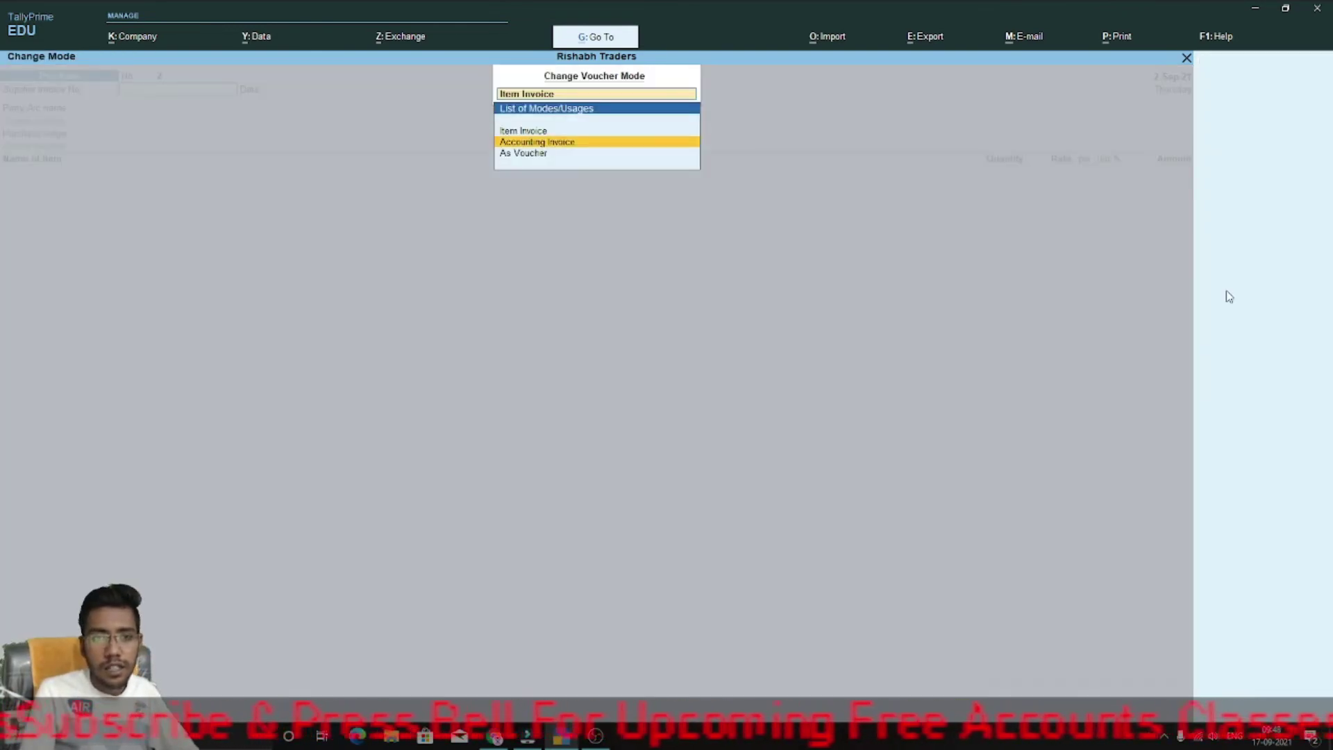
key("Return")
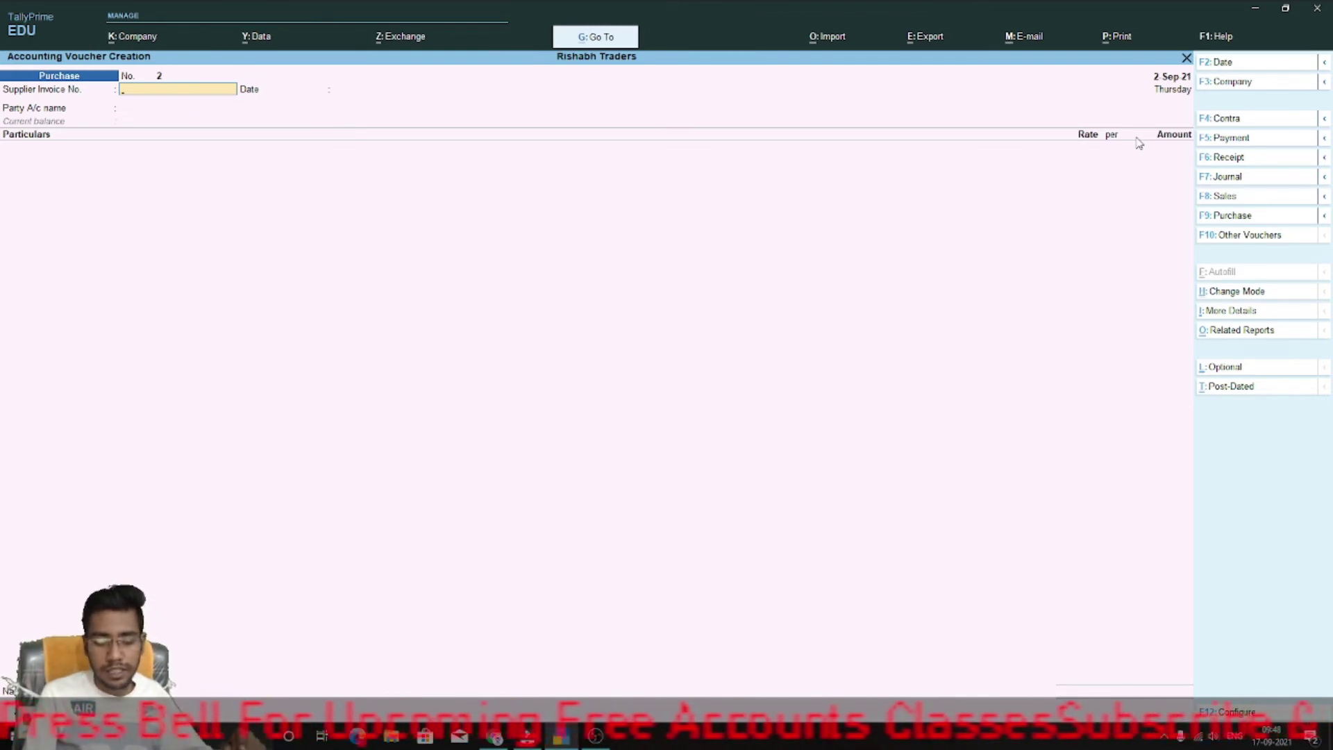
Enter supplier invoice number 526 dated 2-Sep-21, choose Cash as the party account and accept blank party details
type("526")
key("Return")
key("Return")
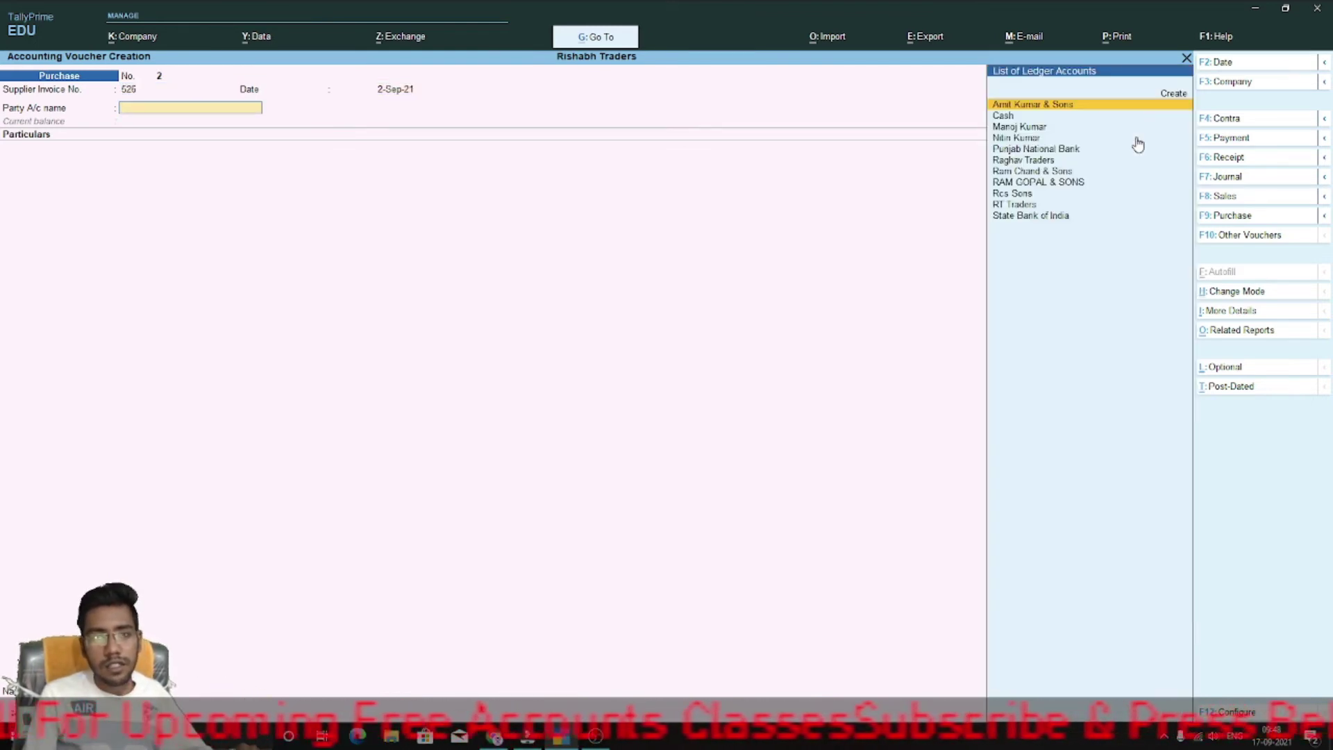
key("Down")
key("Return")
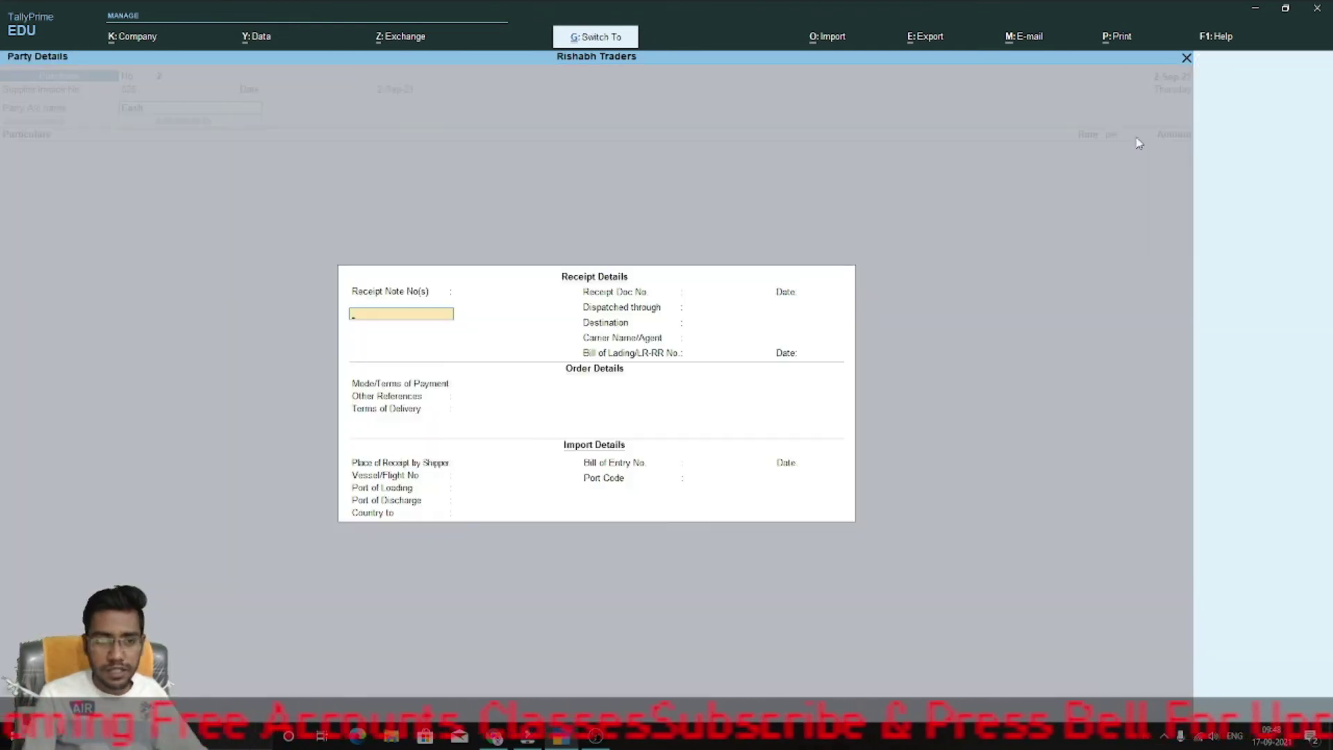
key("ctrl+a")
Add the Furniture ledger to the purchase invoice with an amount of 5,000
type("F")
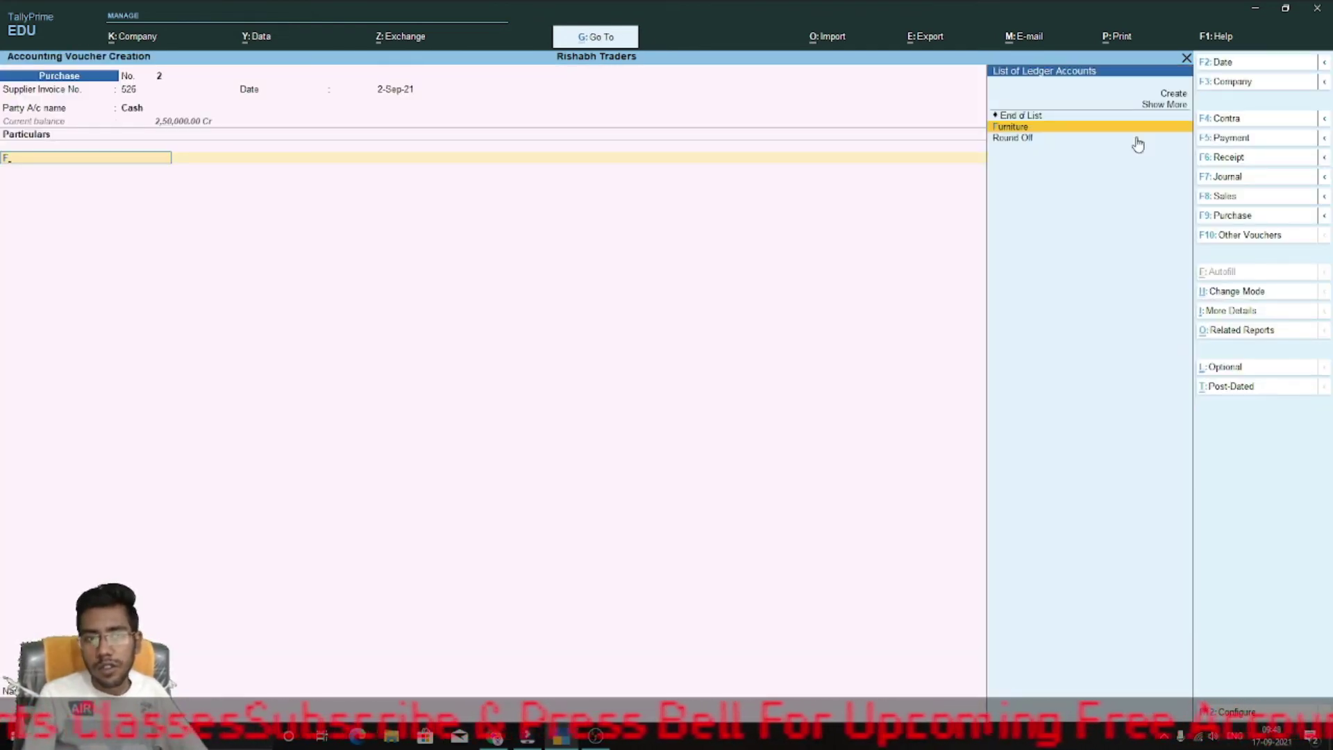
key("Return")
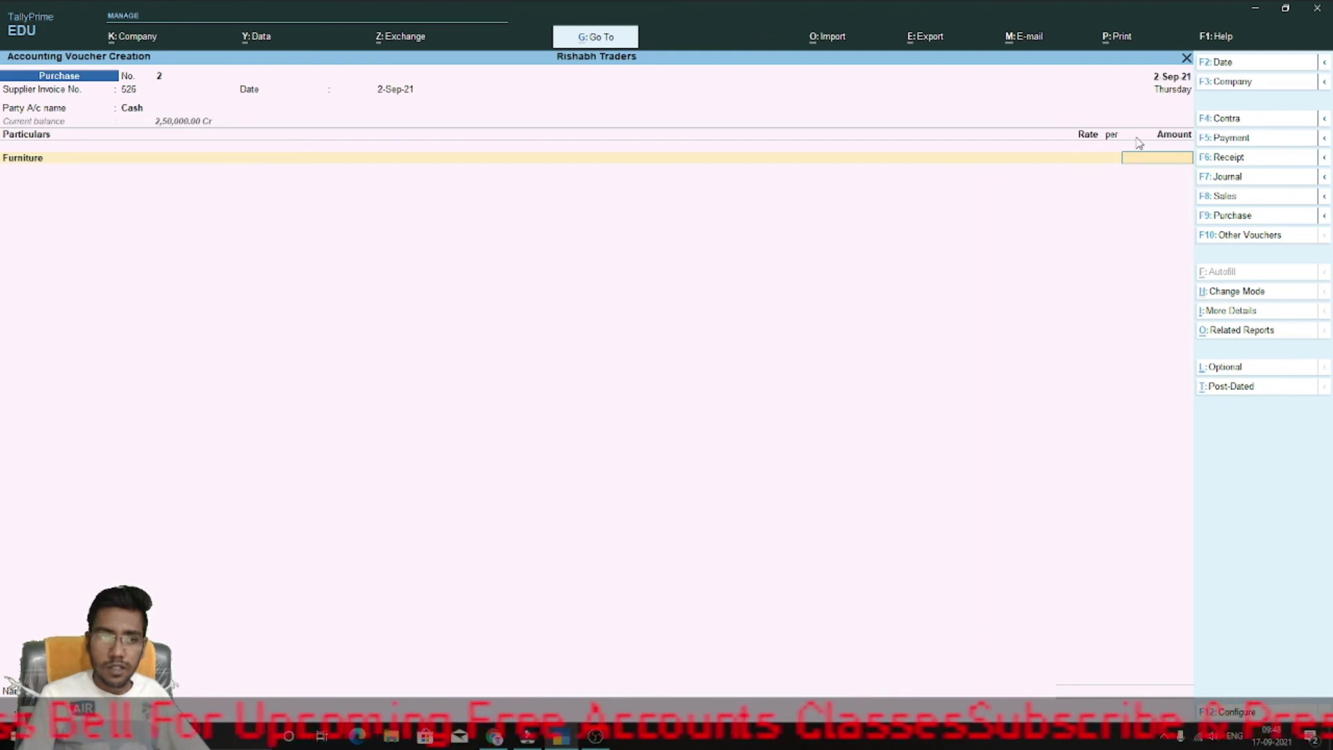
key("BackSpace")
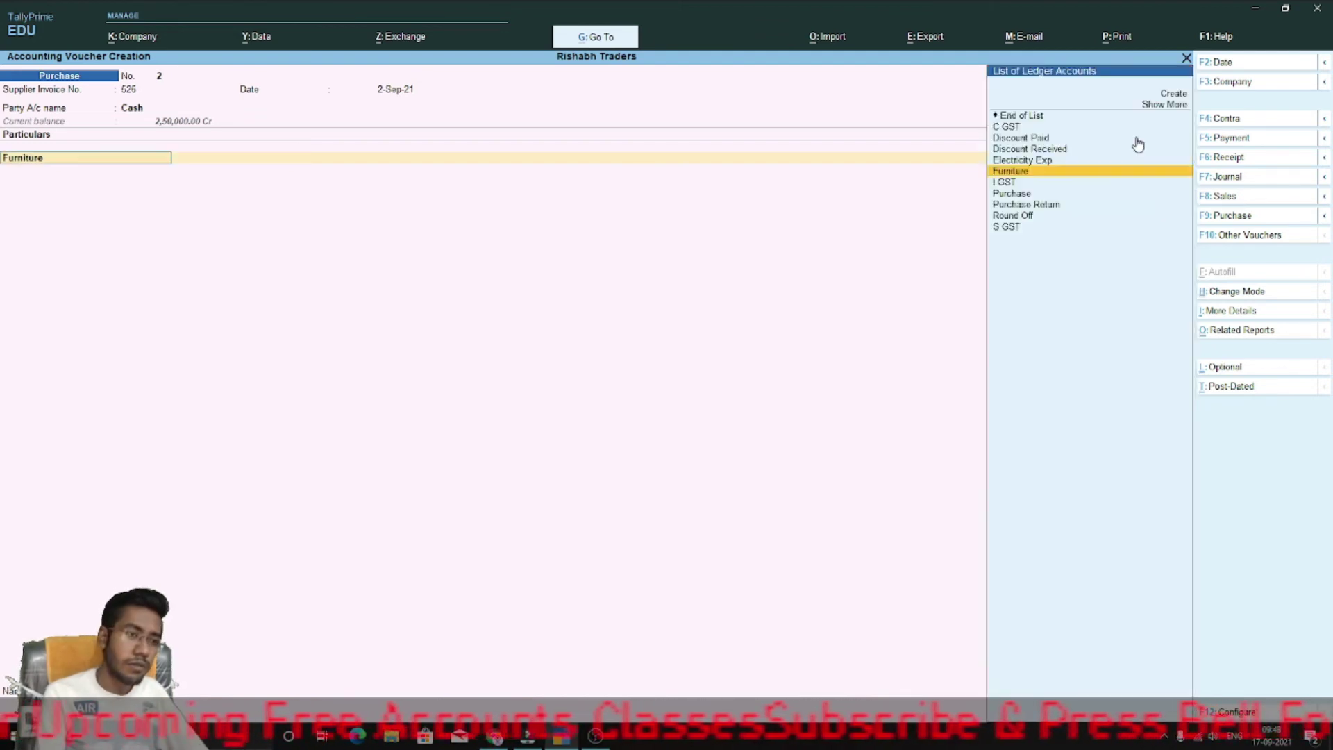
key("Return")
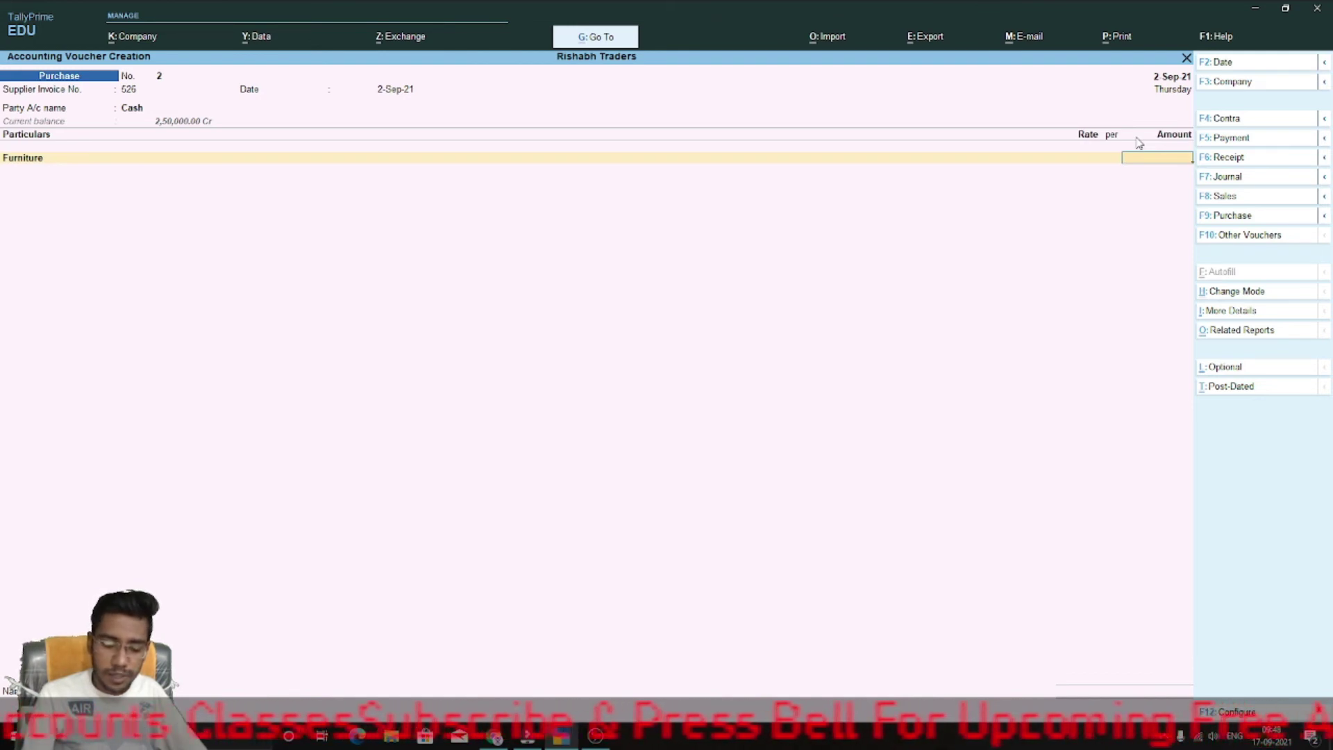
type("5000")
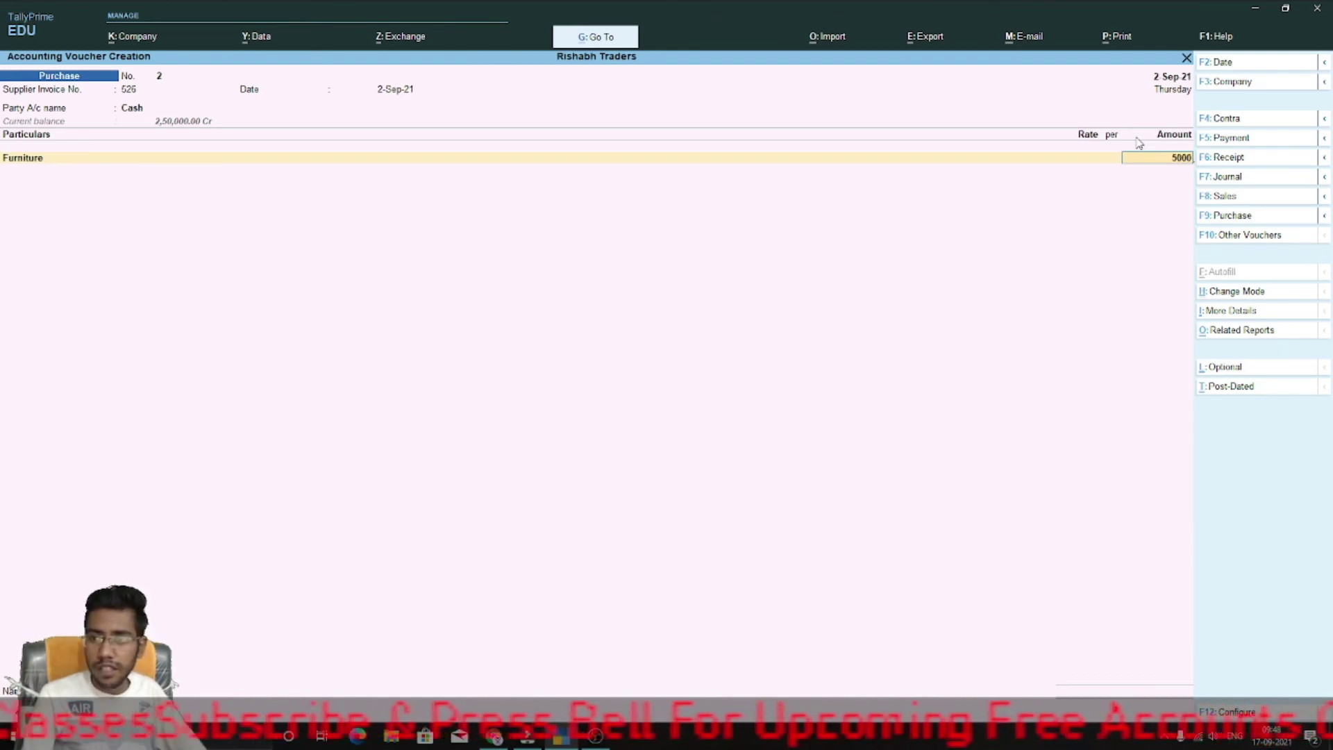
key("Return")
key("Return")
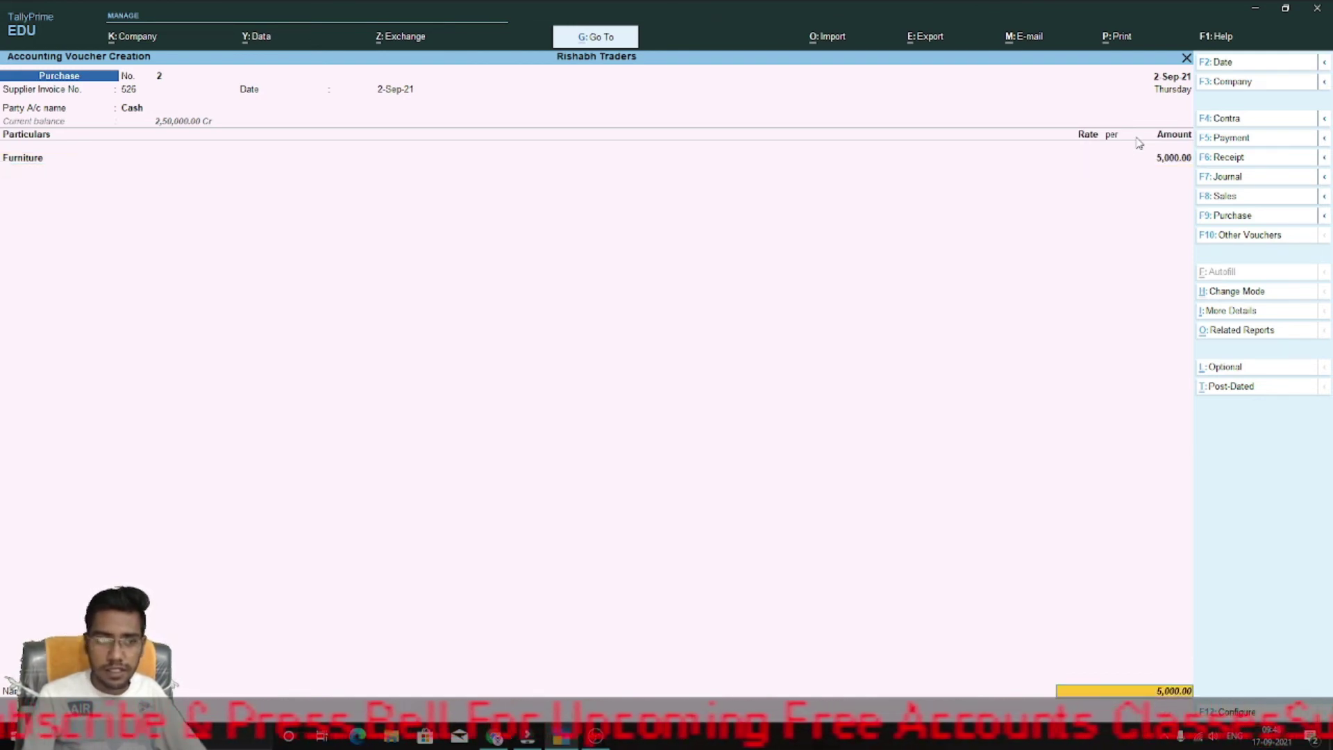
Open the Furniture ledger for alteration from the invoice line and set Set/Alter GST Details to Yes
key("BackSpace")
key("BackSpace")
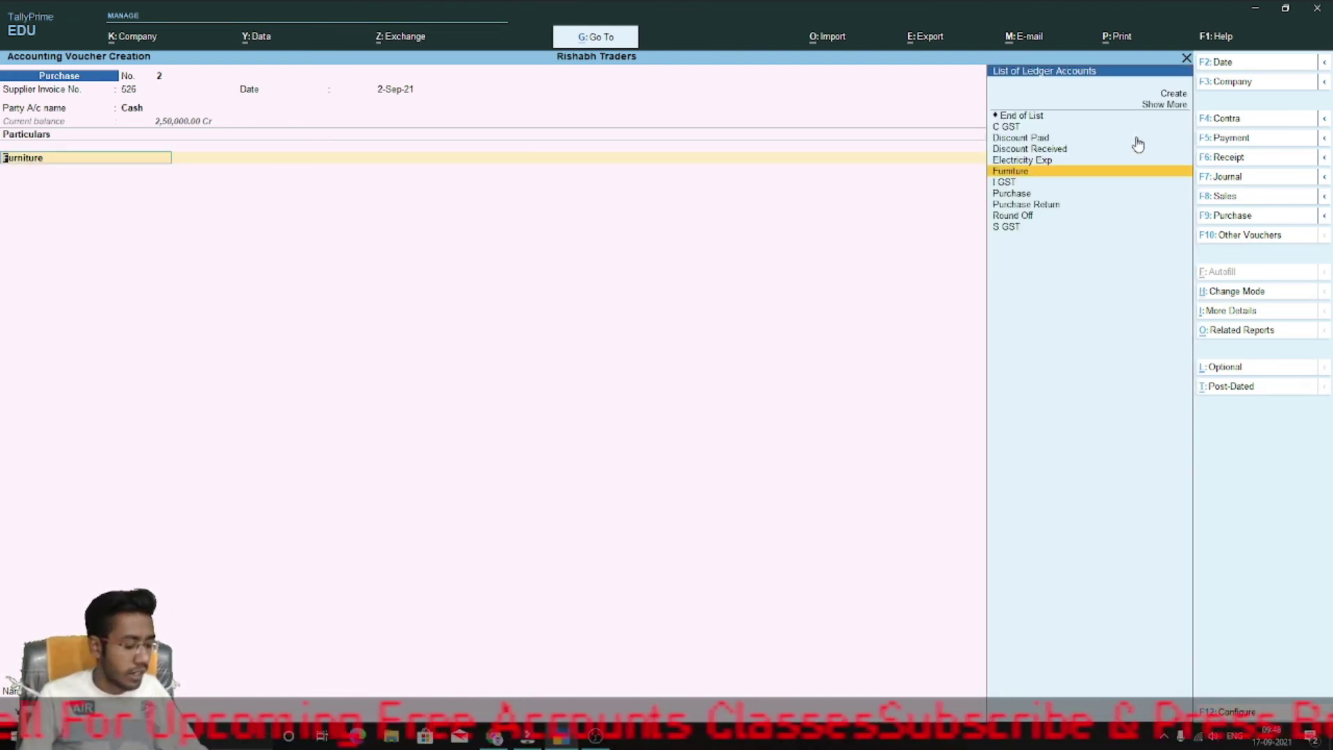
key("ctrl+Return")
key("Return")
key("Return")
key("Return")
key("Return")
key("Return")
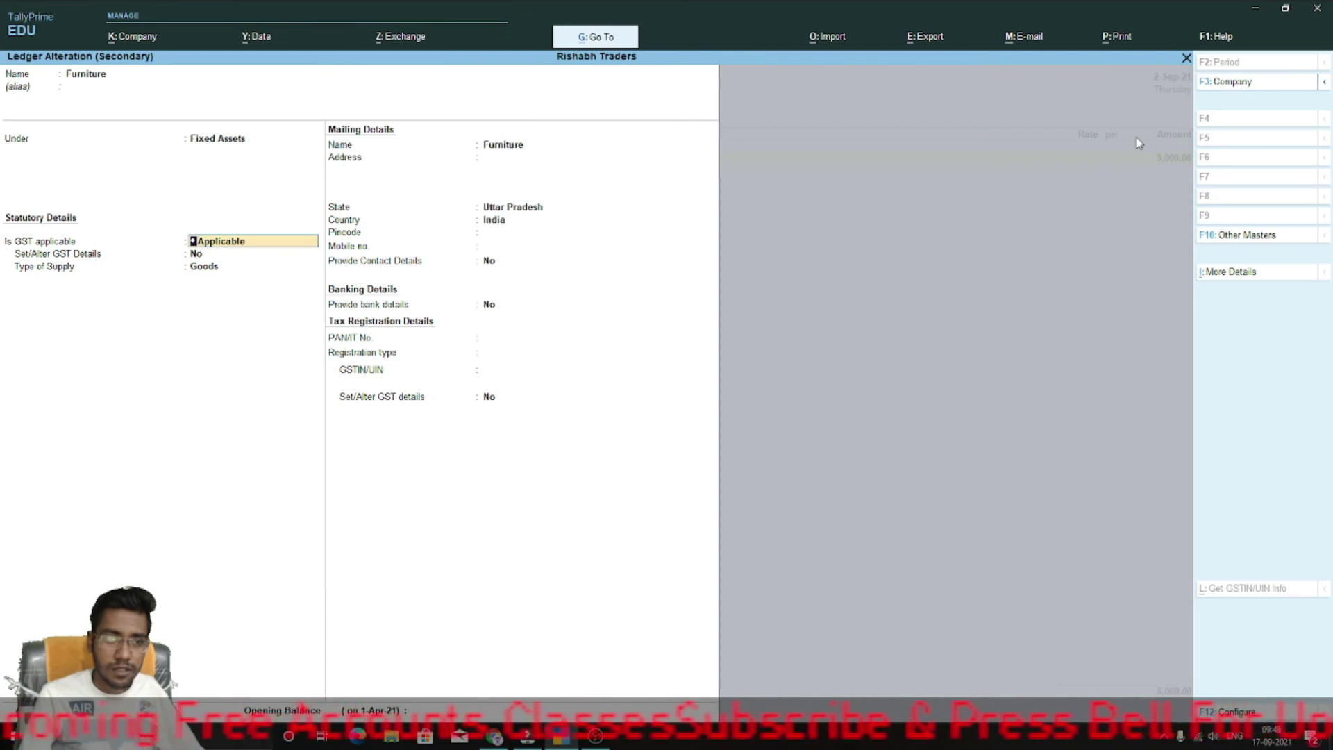
key("Return")
key("BackSpace")
key("BackSpace")
type("y")
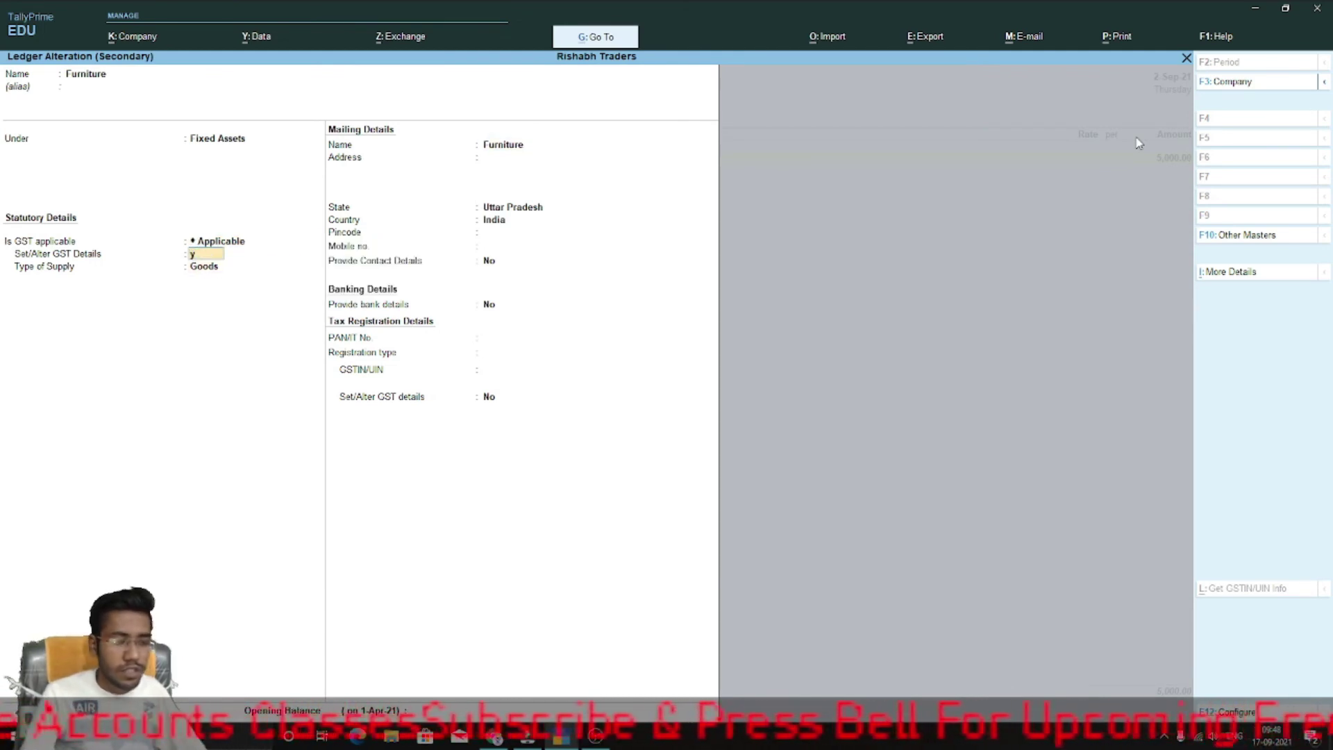
key("Return")
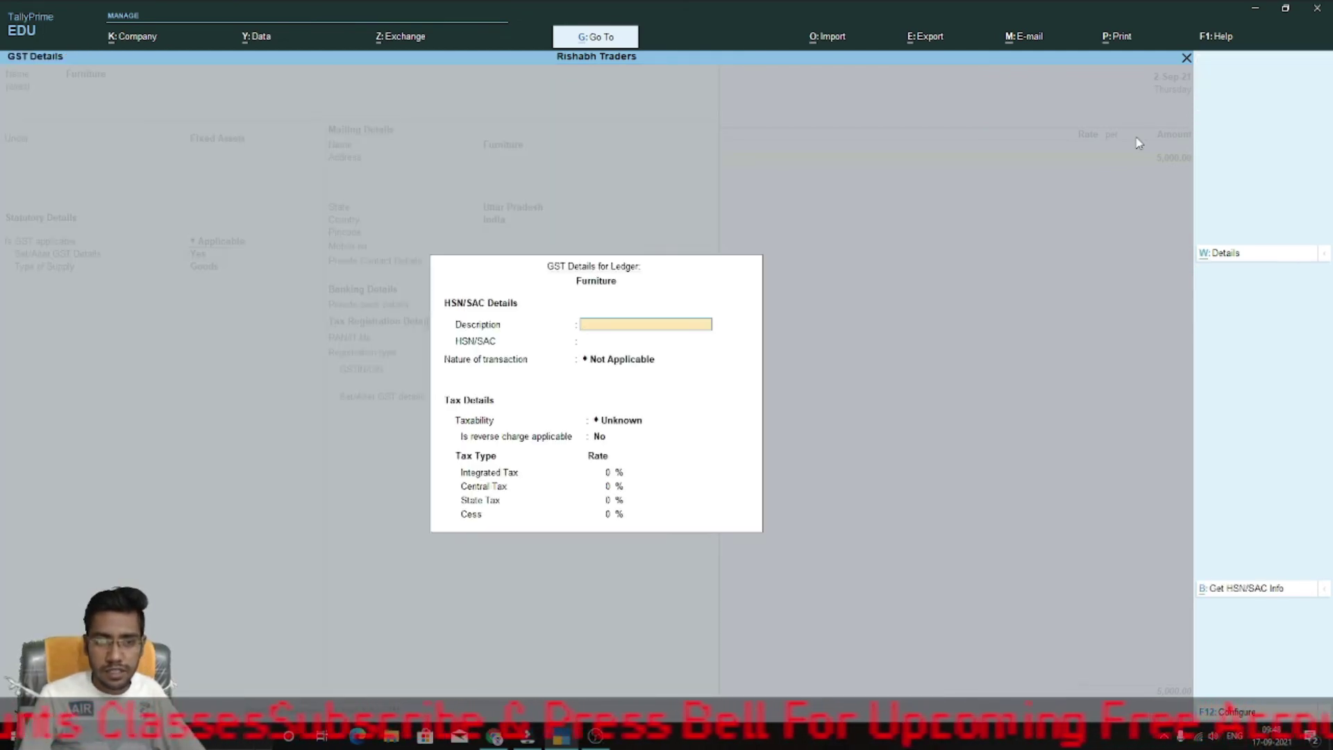
Set Furniture's GST details to Taxable with 18% integrated tax, no reverse charge and nature of transaction Not Applicable
key("Return")
key("Return")
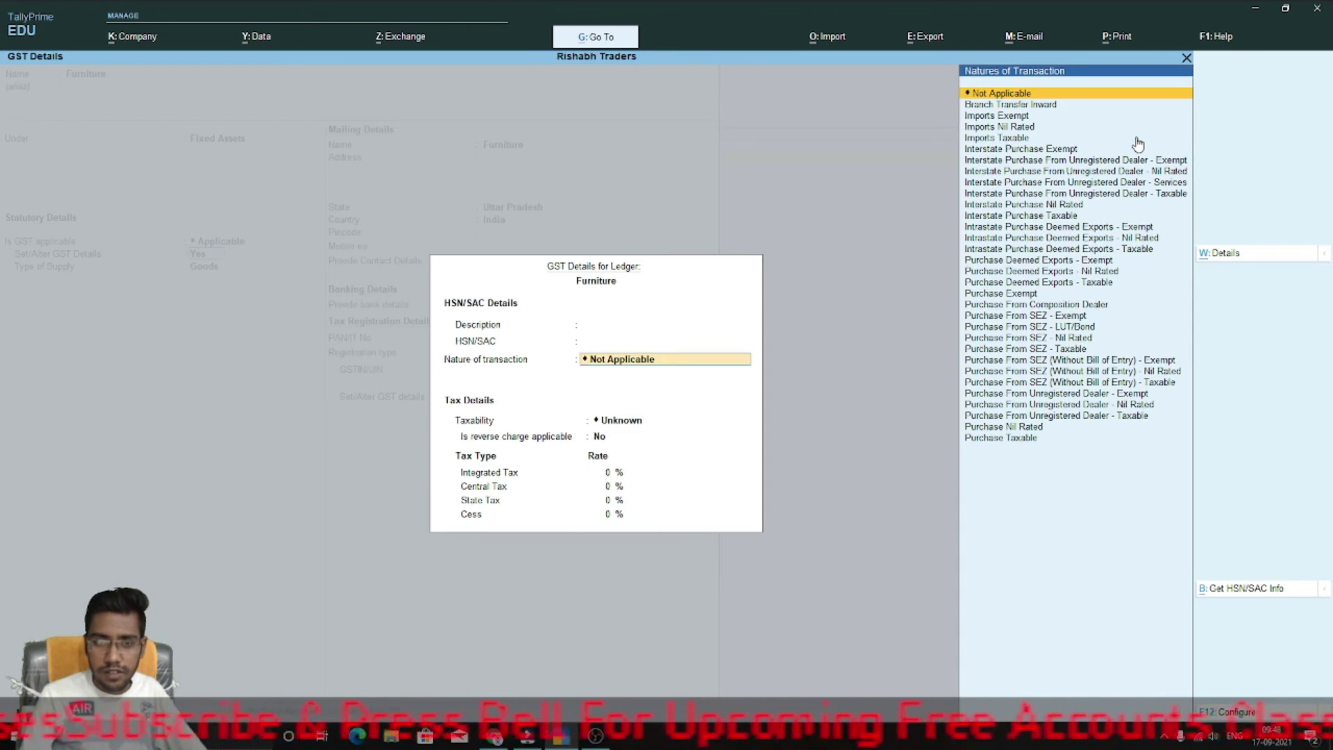
key("Return")
key("Return")
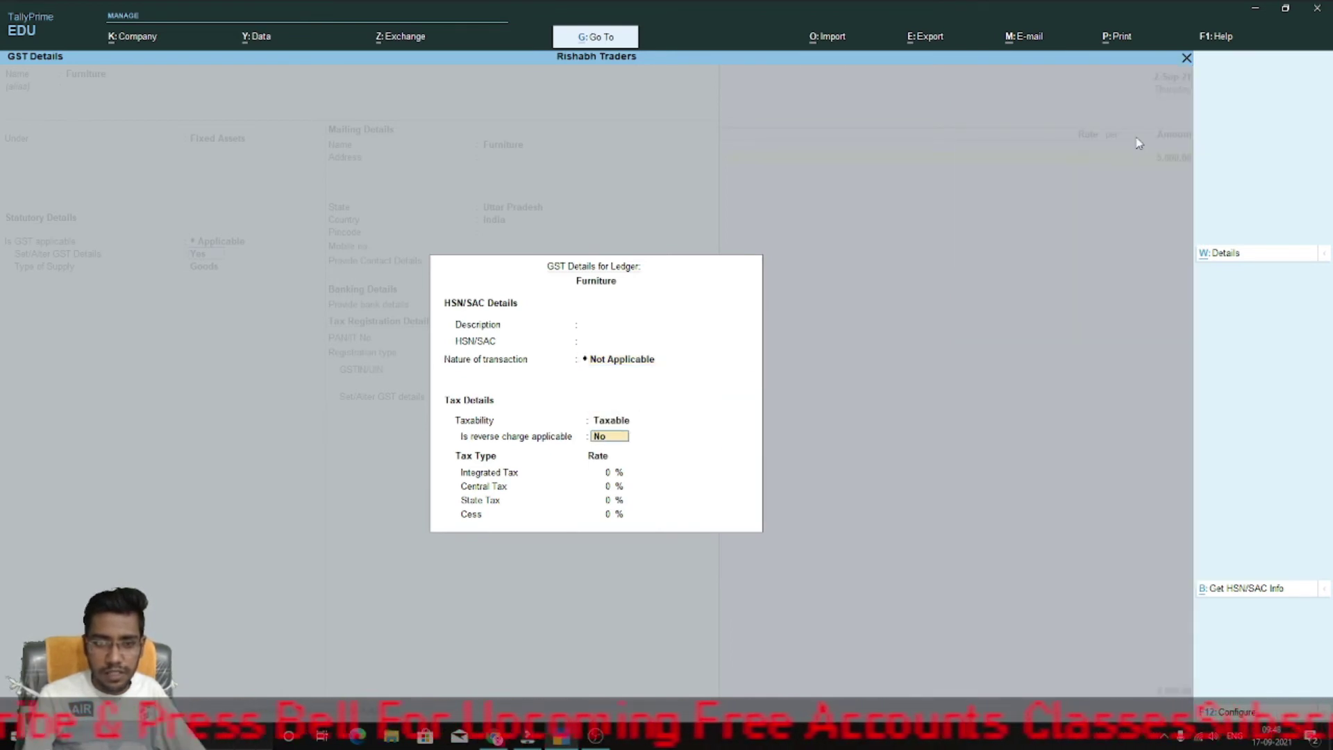
key("Return")
type("18")
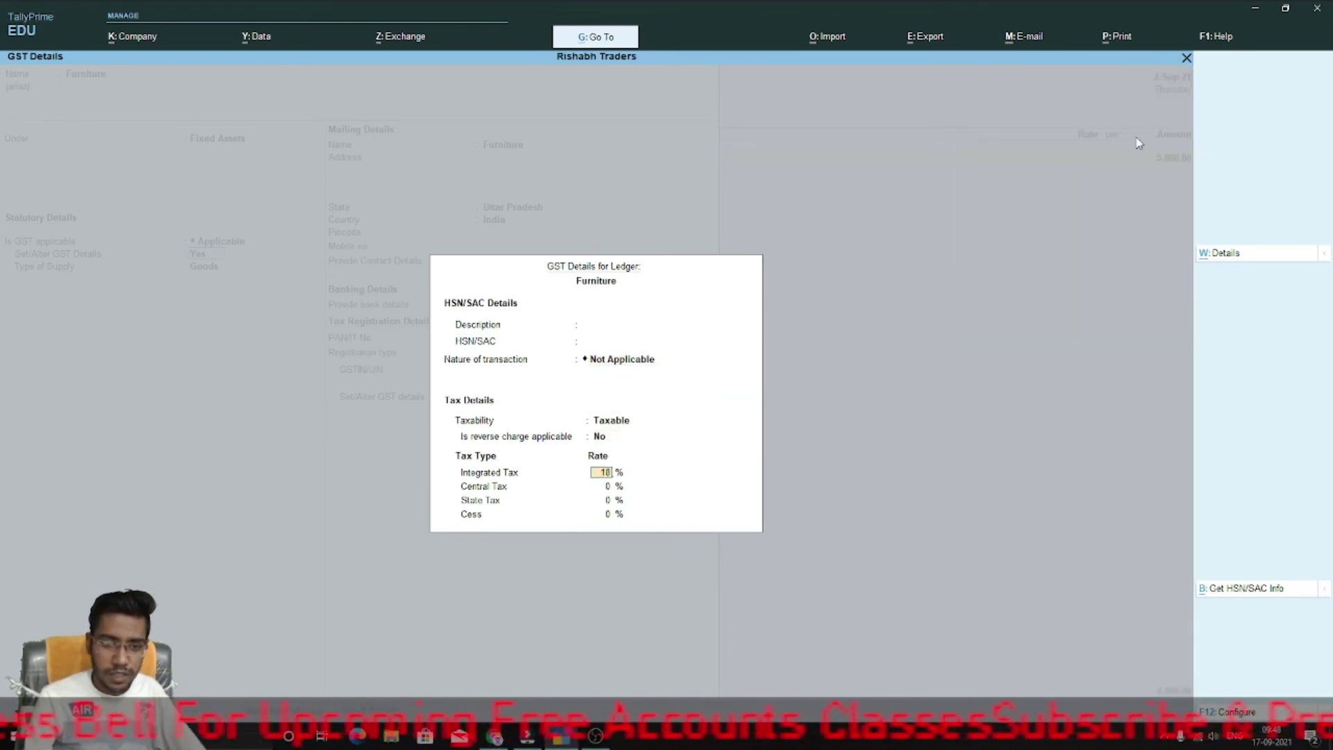
key("Return")
key("Return")
key("Return")
key("Return")
key("Return")
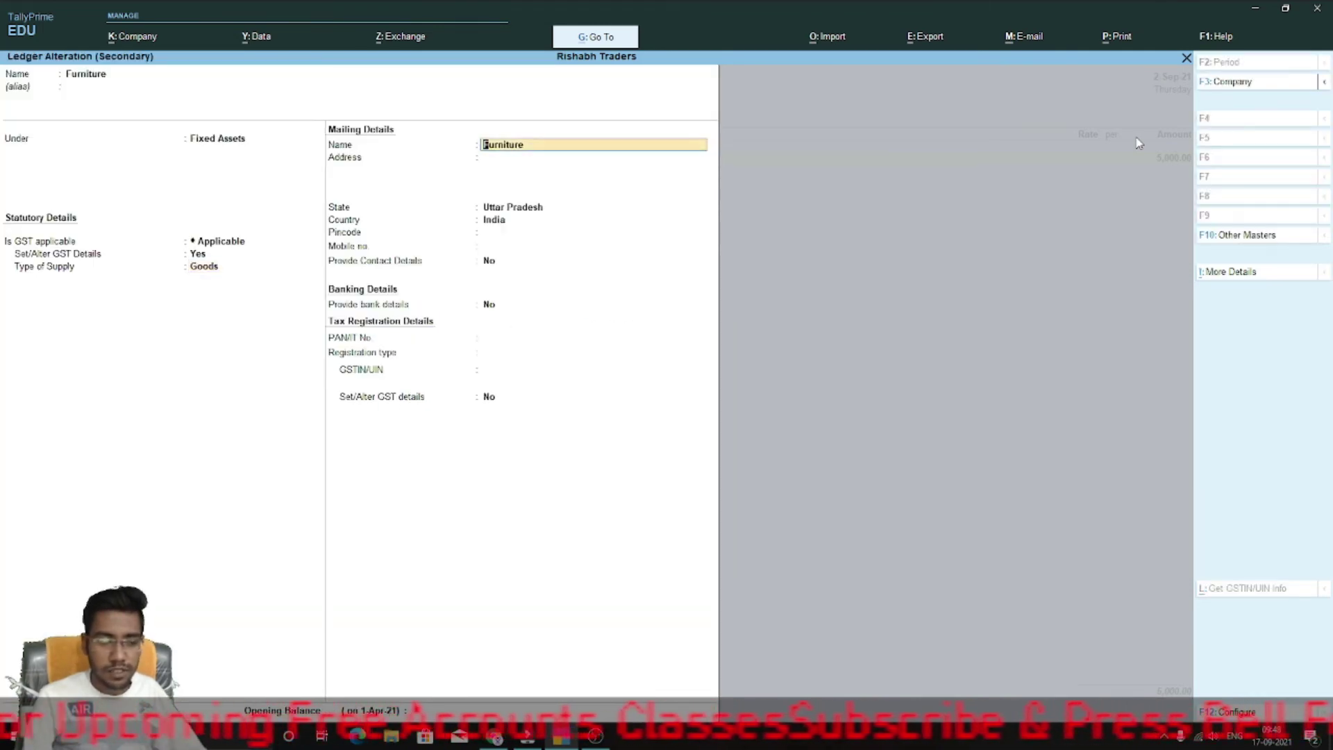
Save the Furniture ledger alteration and return to the purchase invoice's ledger lines
key("Return")
key("ctrl+a")
key("Return")
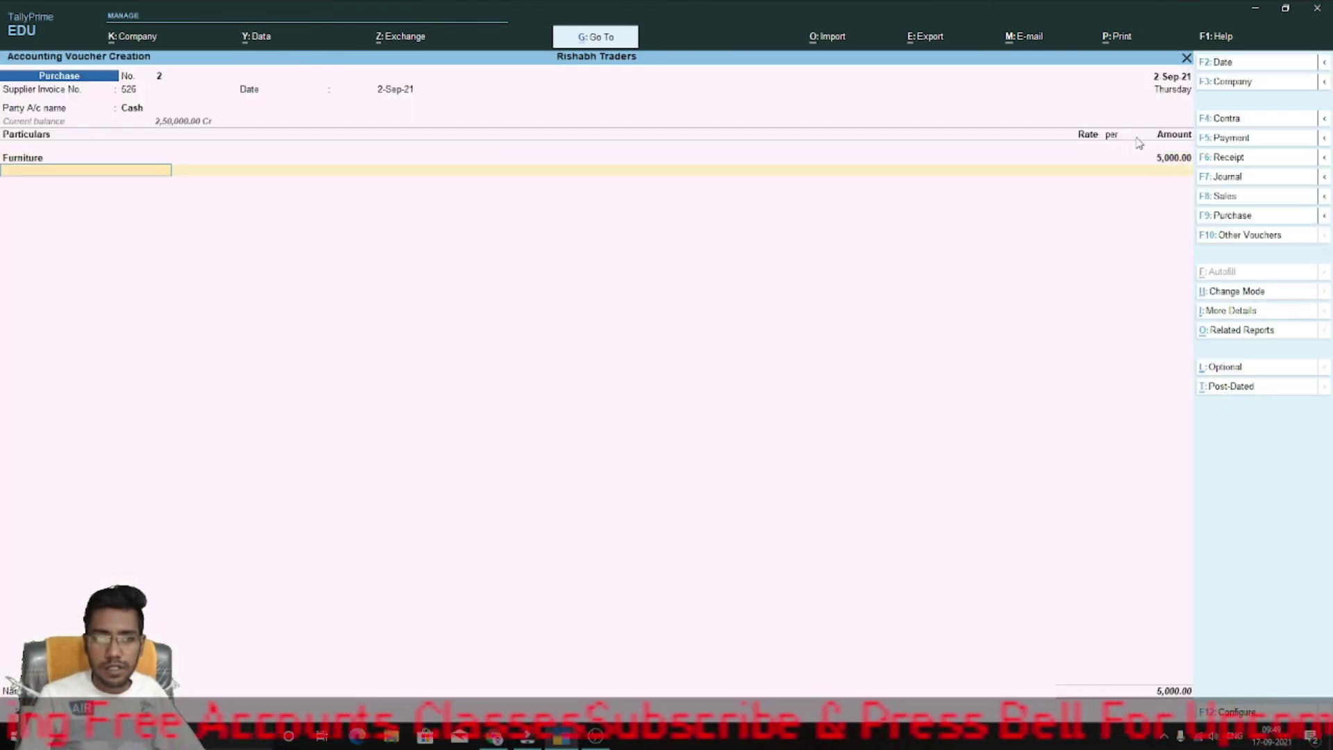
Add the I GST ledger below Furniture in the purchase invoice with an amount of 900
key("Return")
type("i")
key("Return")
type("900")
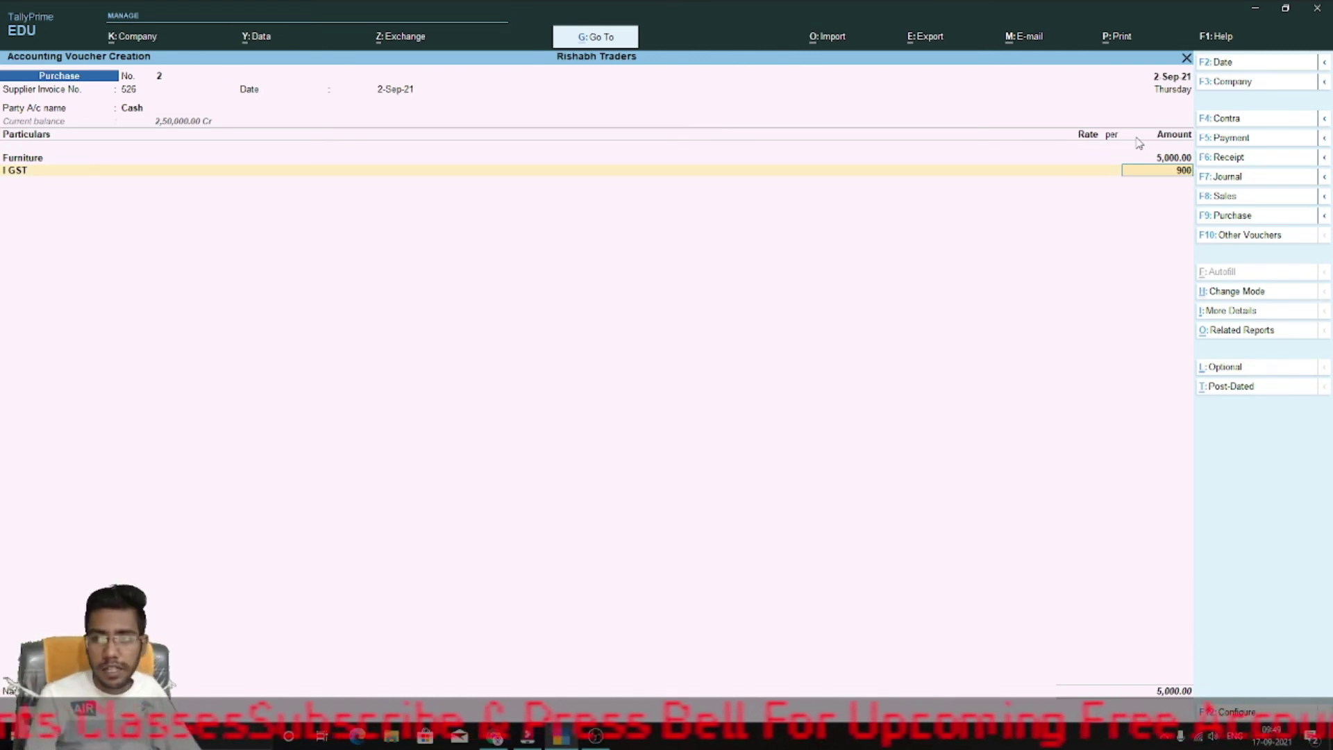
key("Return")
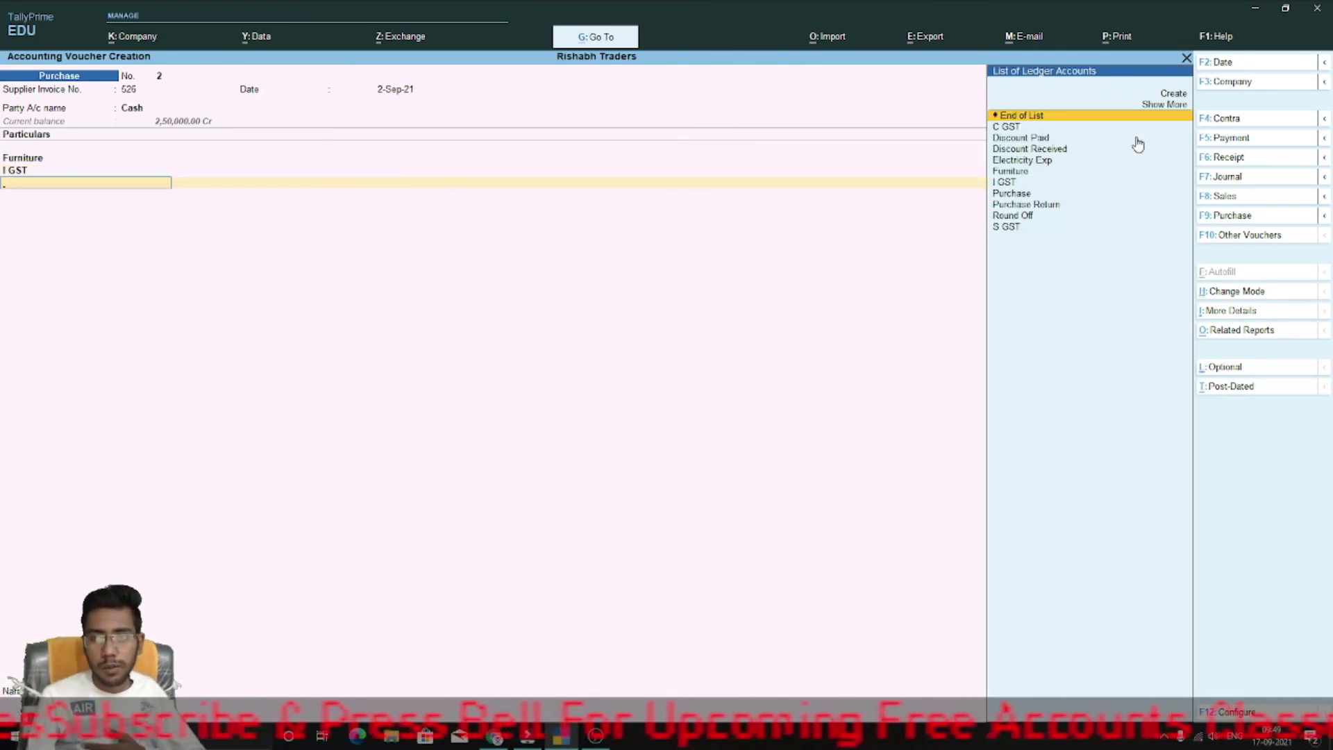
End the invoice's ledger list, leave the narration blank and accept the furniture purchase voucher
key("Return")
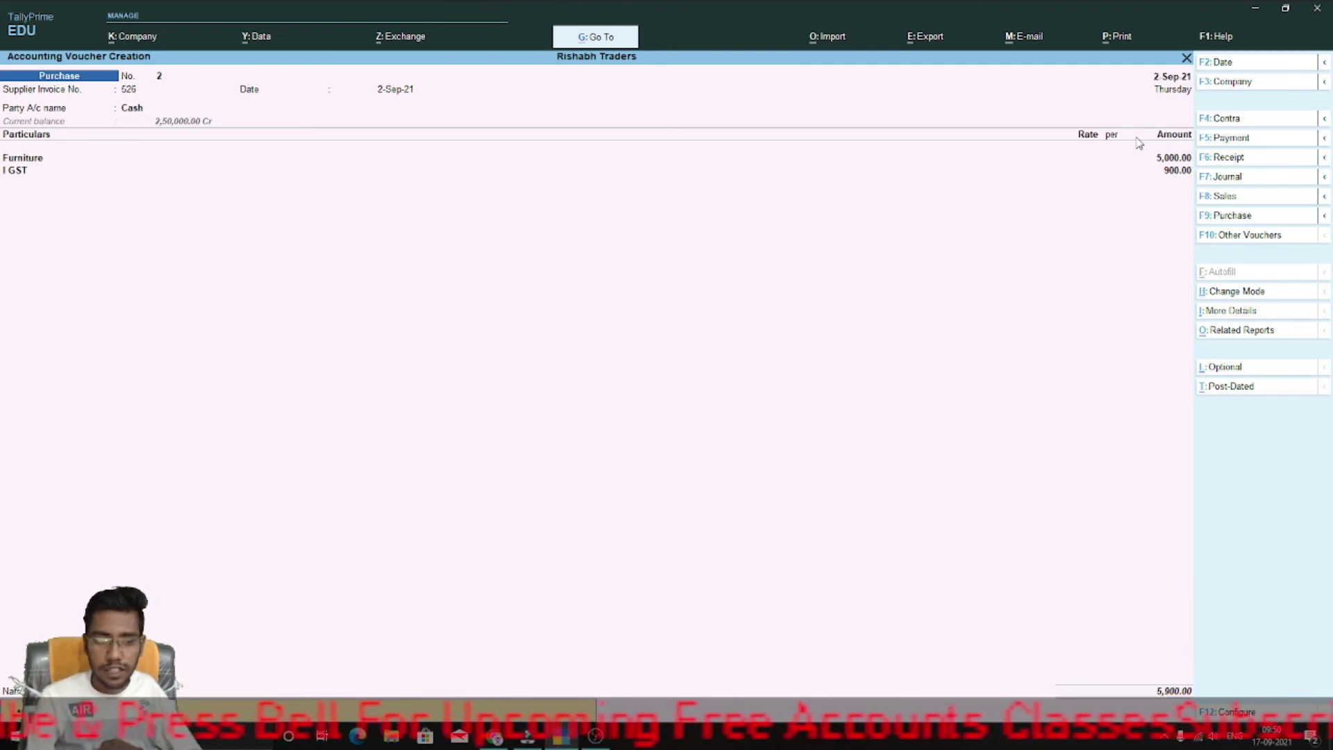
key("Return")
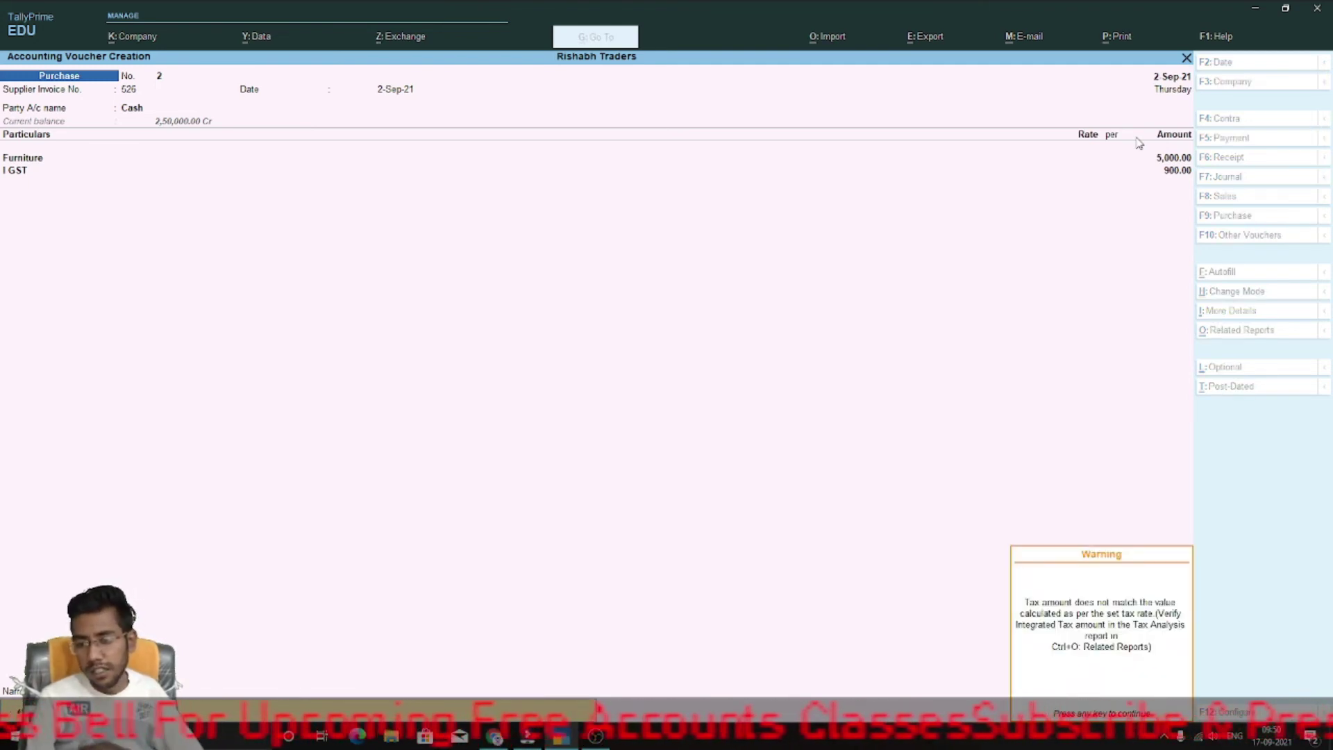
key("Return")
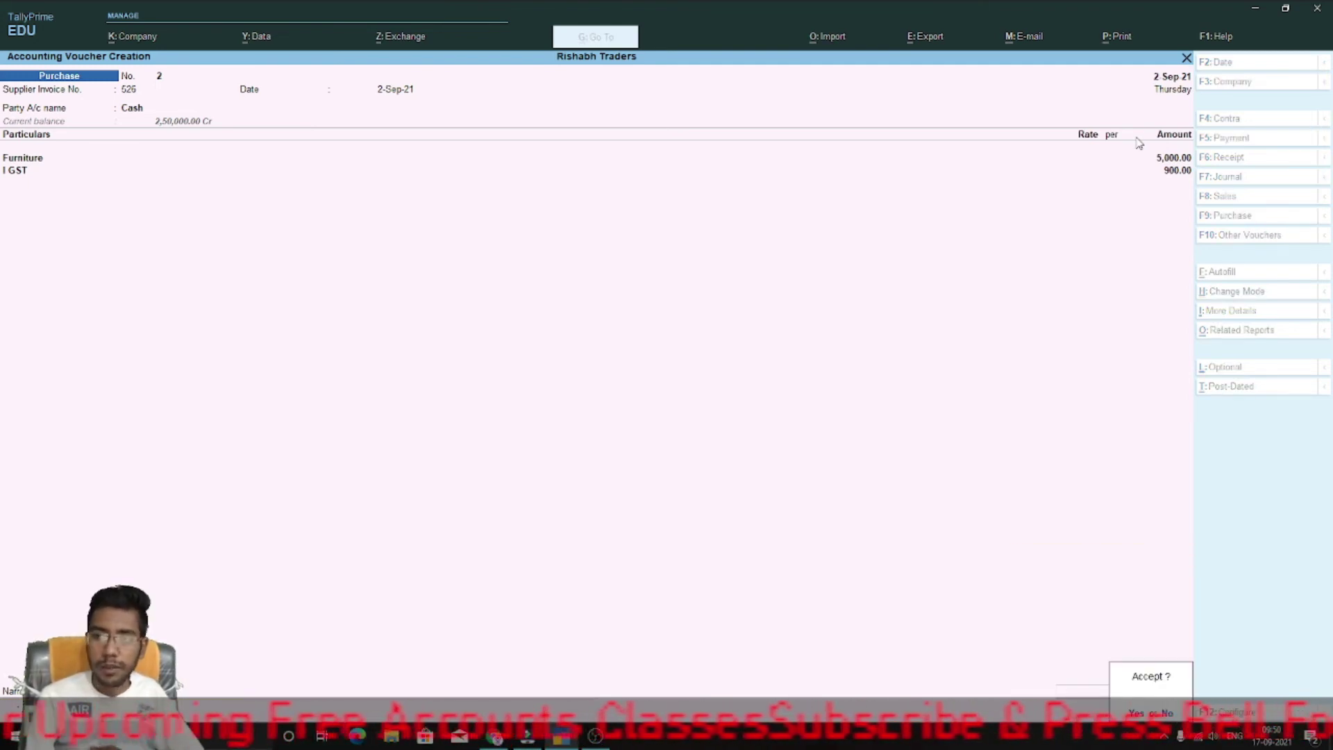
key("Return")
Reopen the saved furniture purchase voucher and change its mode to As Voucher
key("Page_Up")
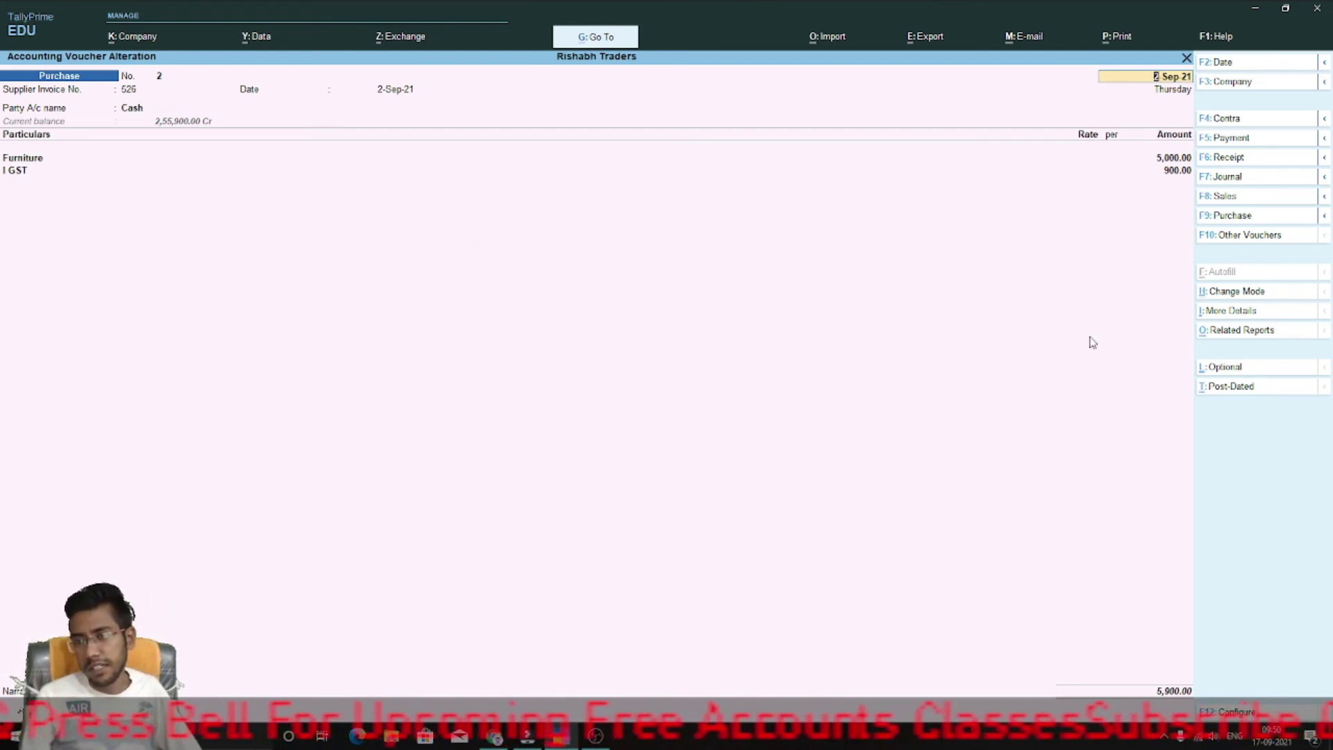
left_click(1236, 293)
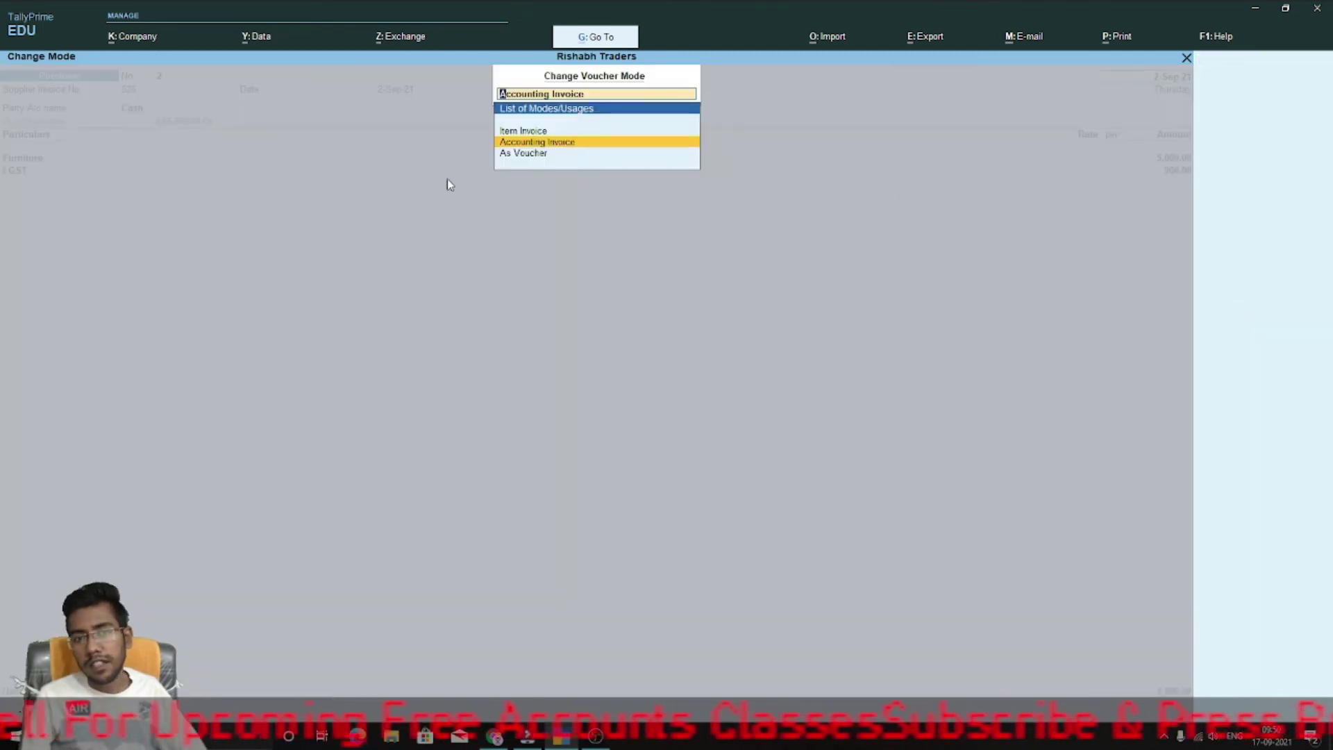
key("Return")
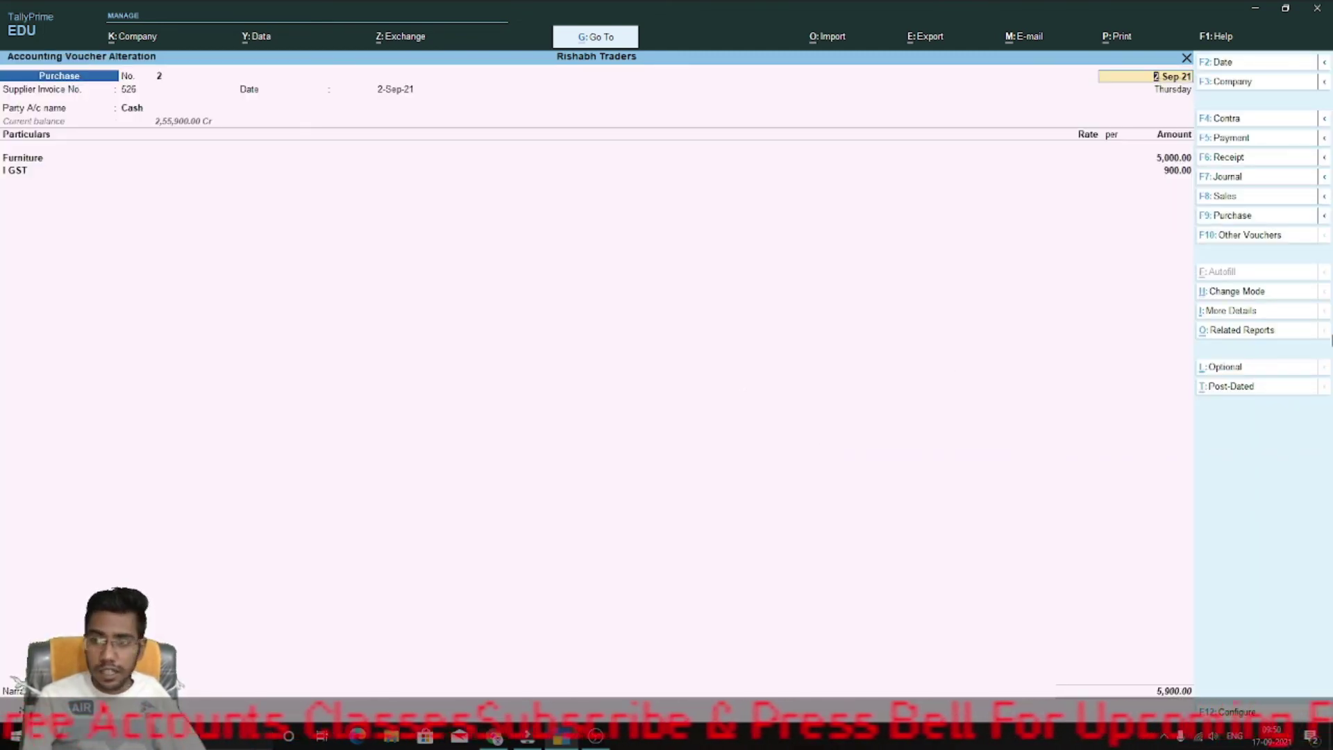
left_click(1234, 294)
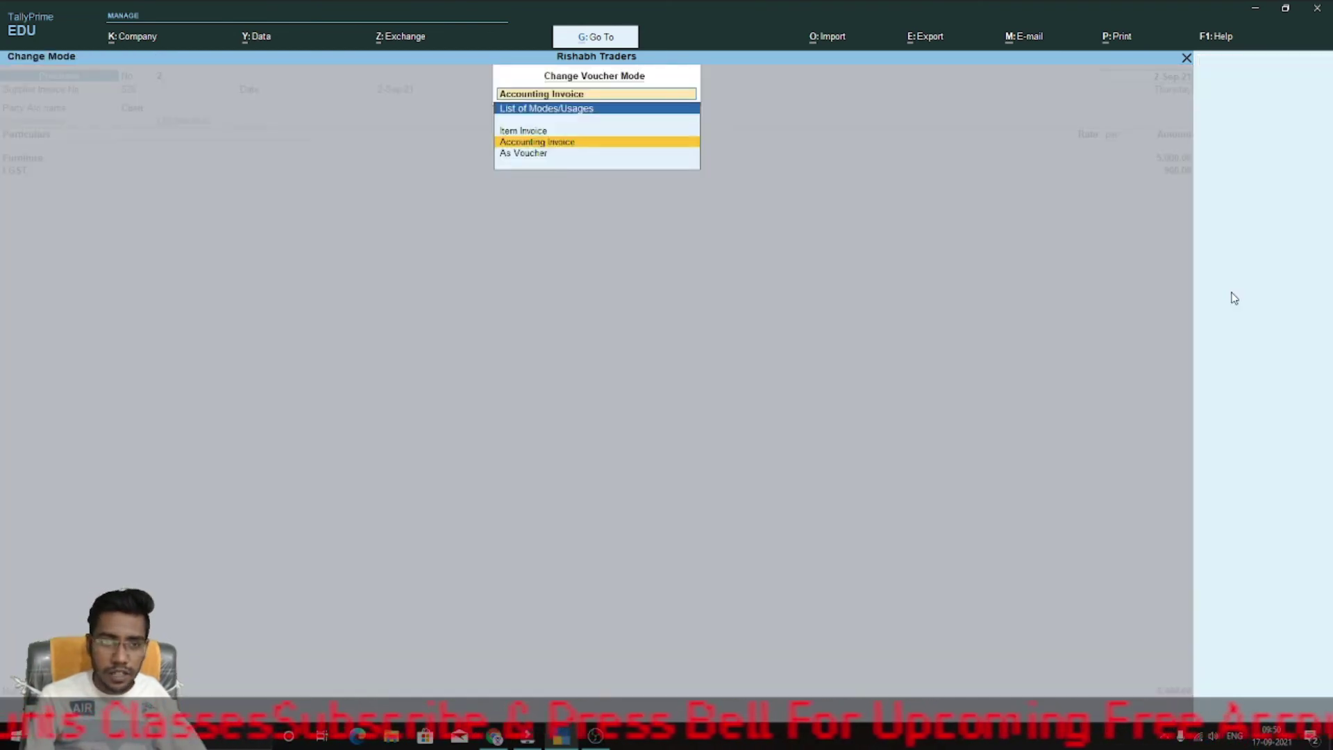
key("Down")
key("Return")
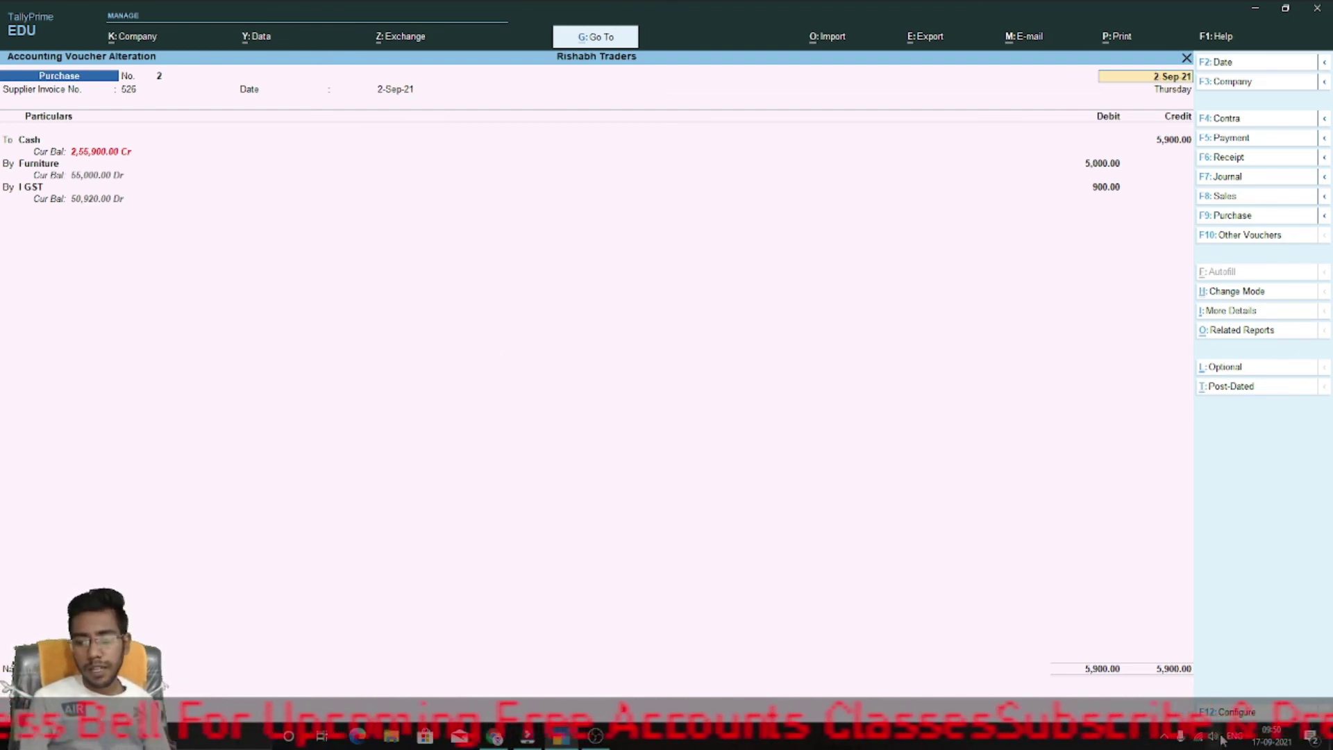
Set Use Cr/Dr instead of To/By during voucher entry to Yes in the voucher configuration and save it
left_click(1236, 714)
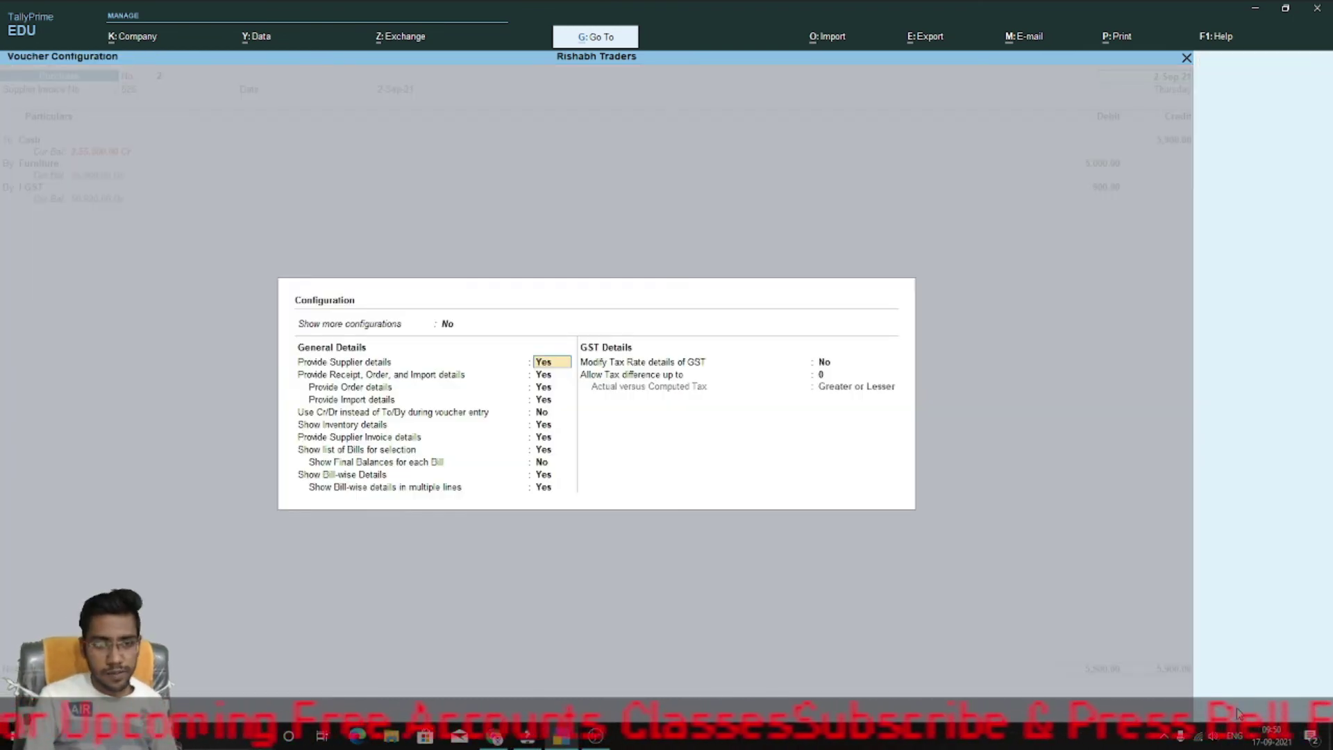
key("Return")
key("Return")
key("Return")
key("Return")
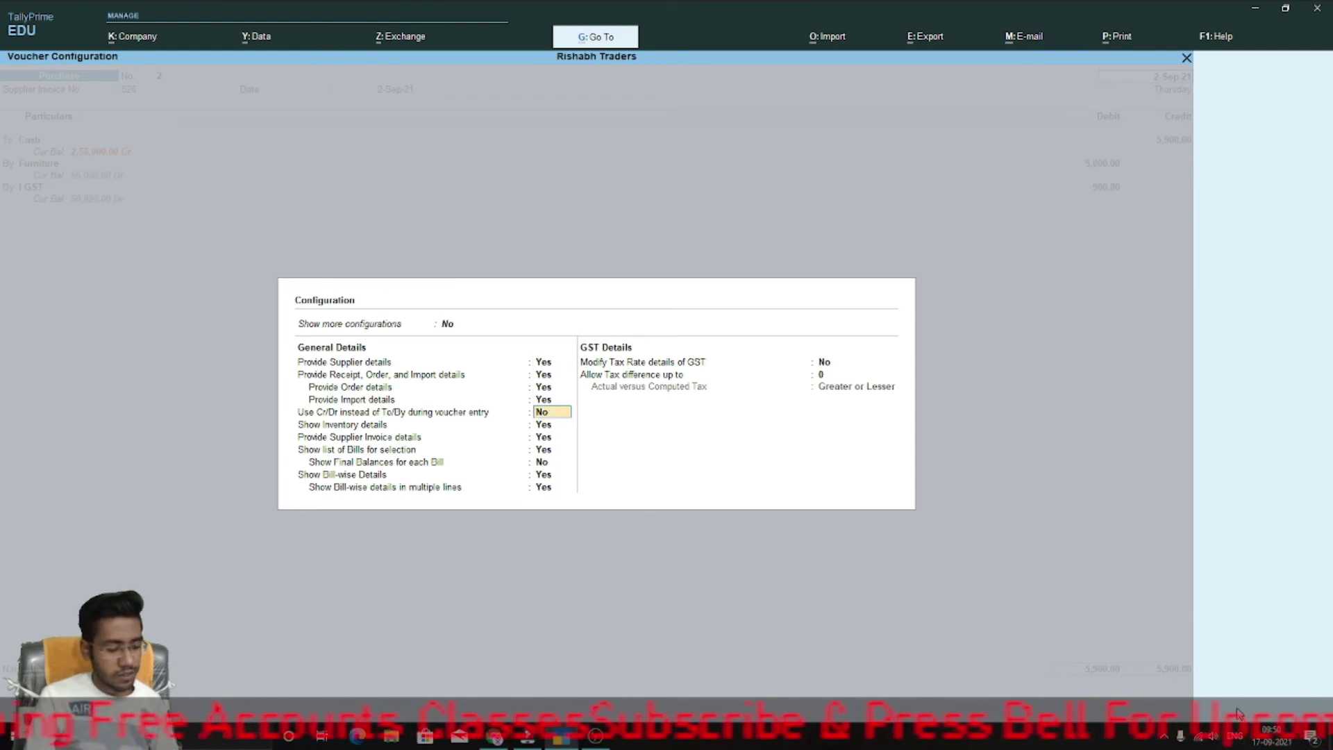
key("y")
key("ctrl+a")
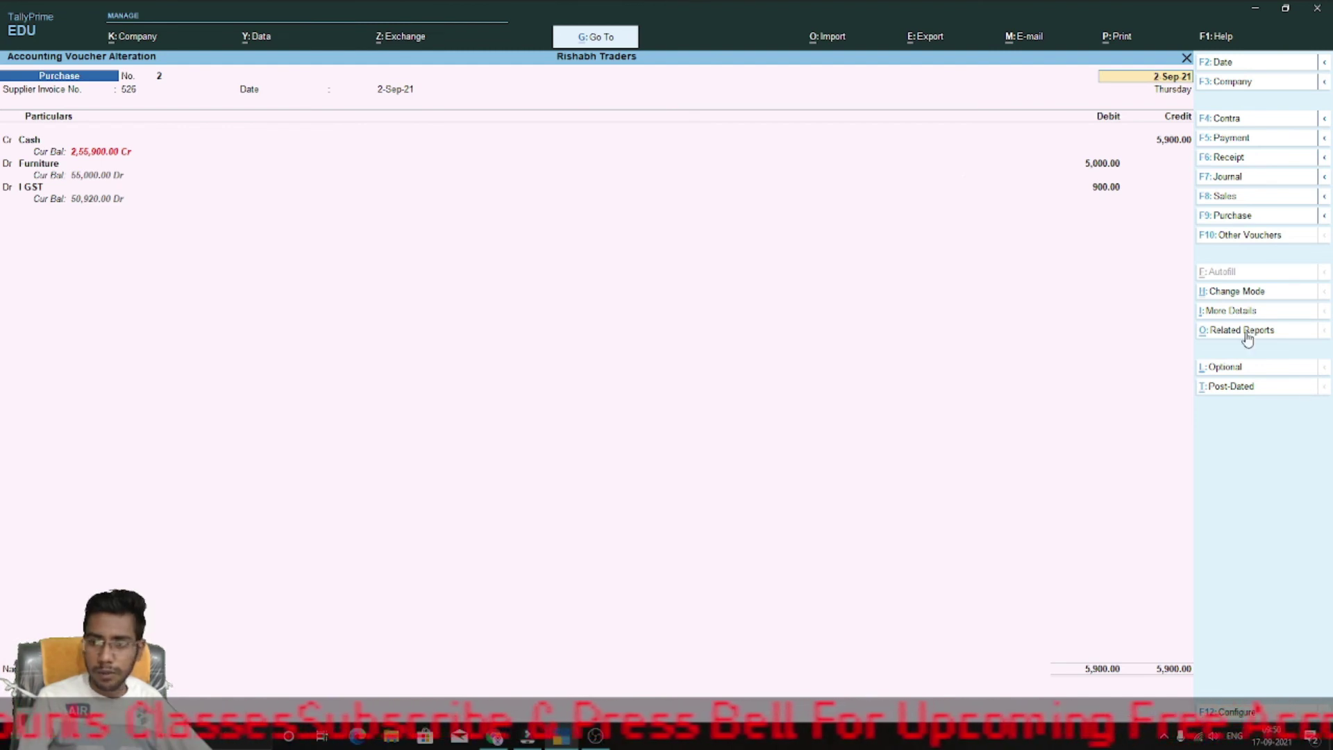
Switch the furniture purchase voucher back to Accounting Invoice mode
left_click(1240, 295)
key("Up")
key("Return")
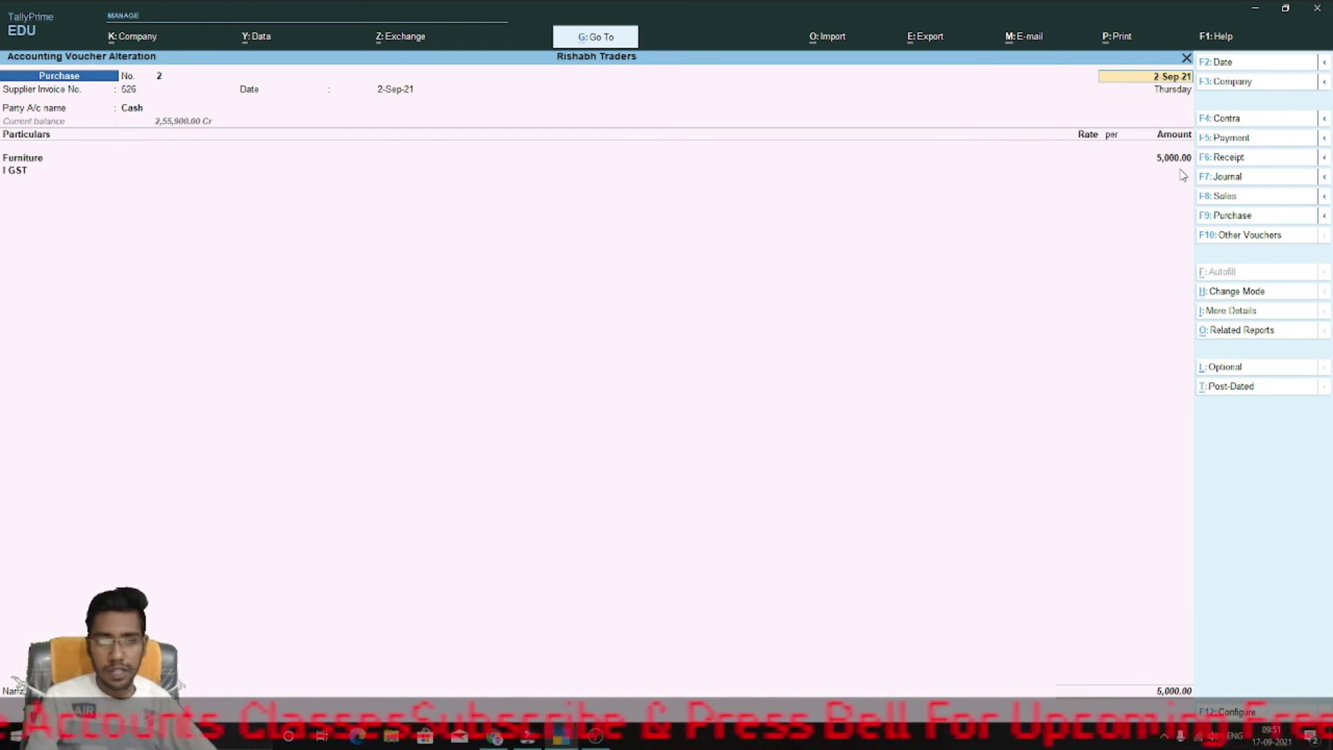
Try to convert the furniture purchase into a Sales voucher, keeping the date and Cash as the party account
key("F8")
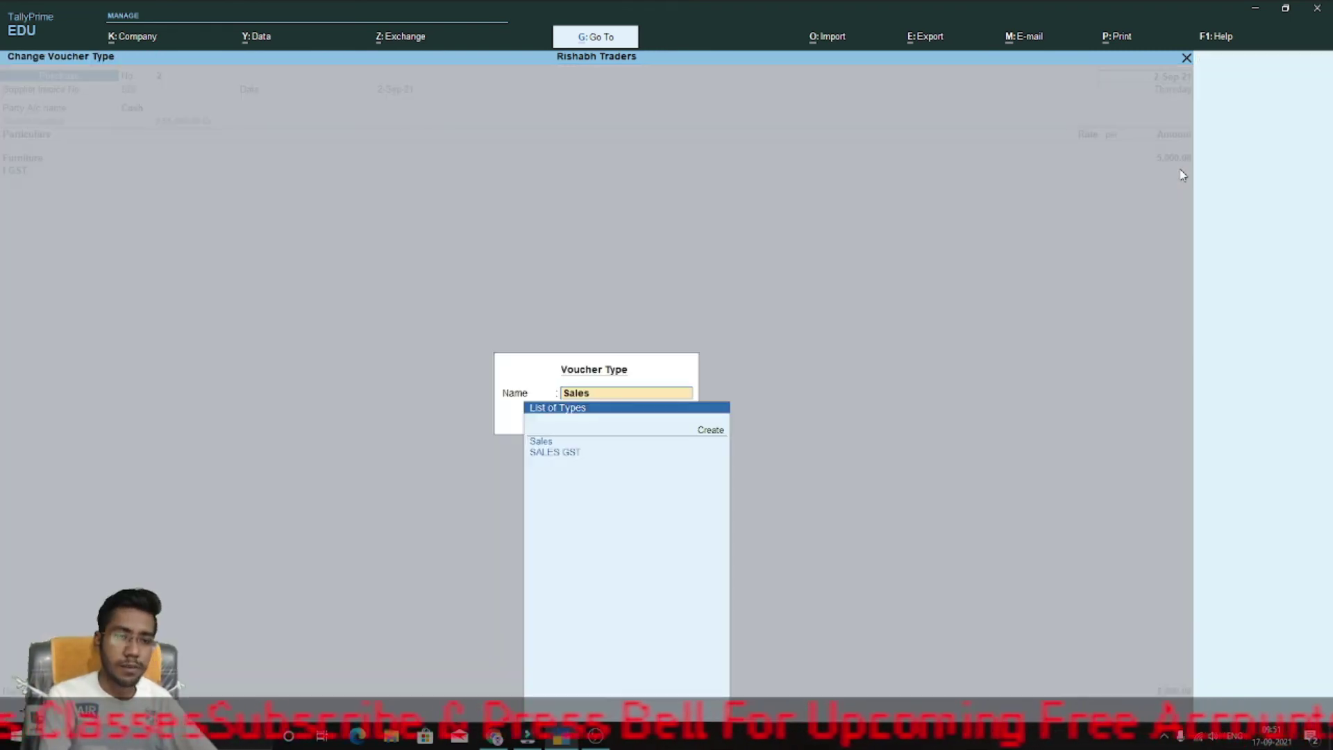
key("Return")
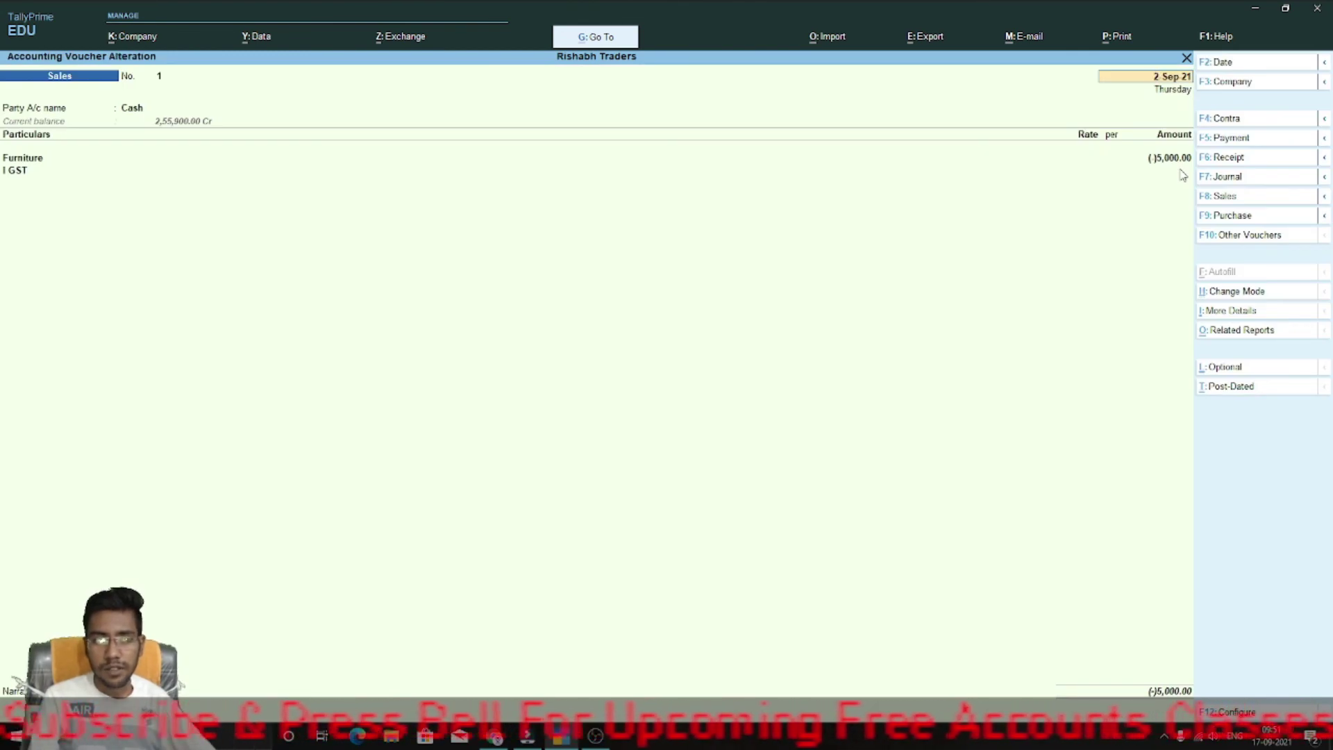
key("Return")
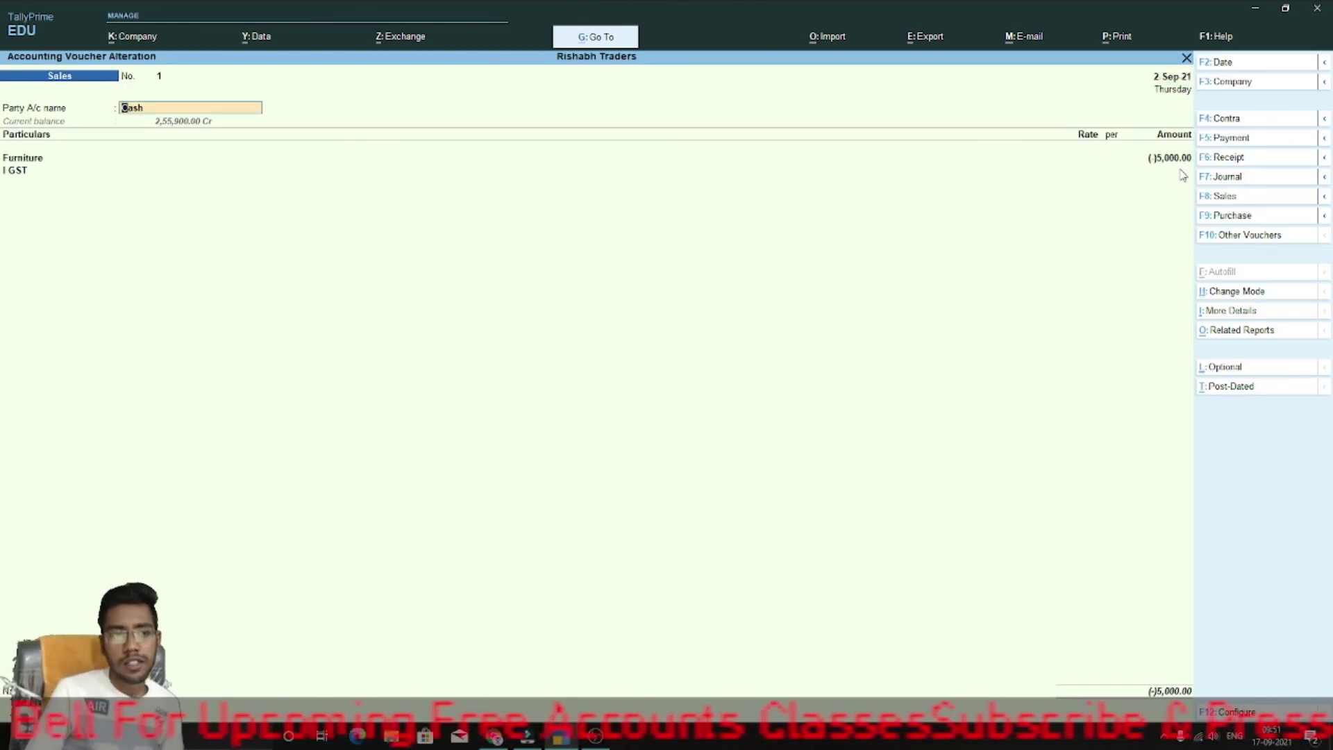
key("Return")
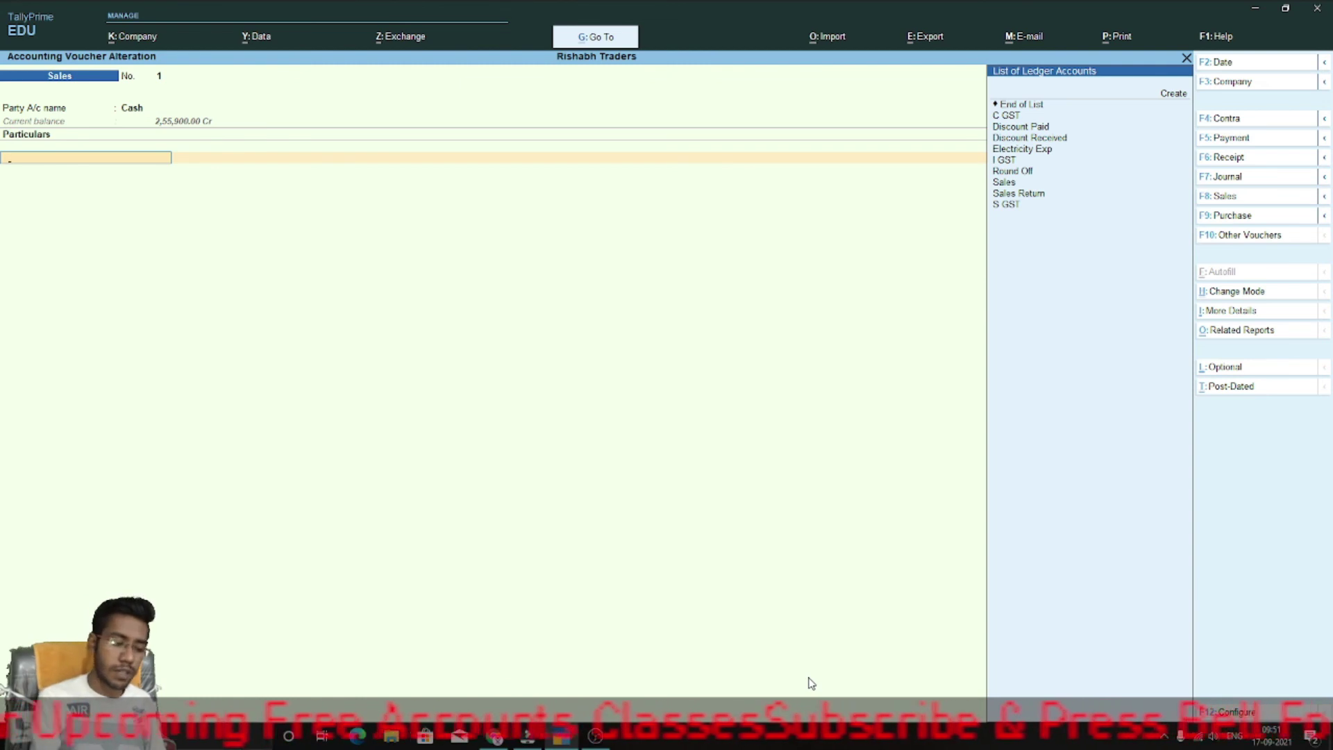
Change the converted sales voucher's mode to As Voucher
key("ctrl+h")
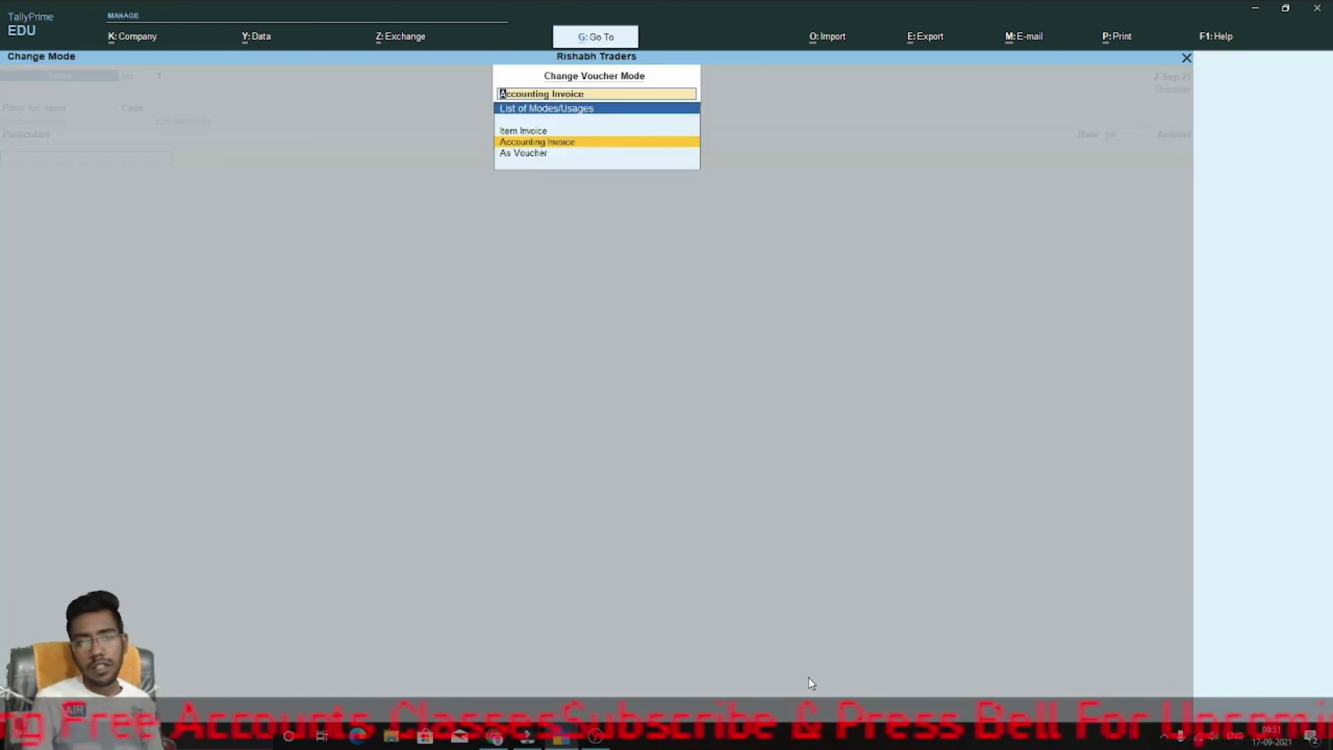
key("Up")
key("Down")
key("Down")
key("Return")
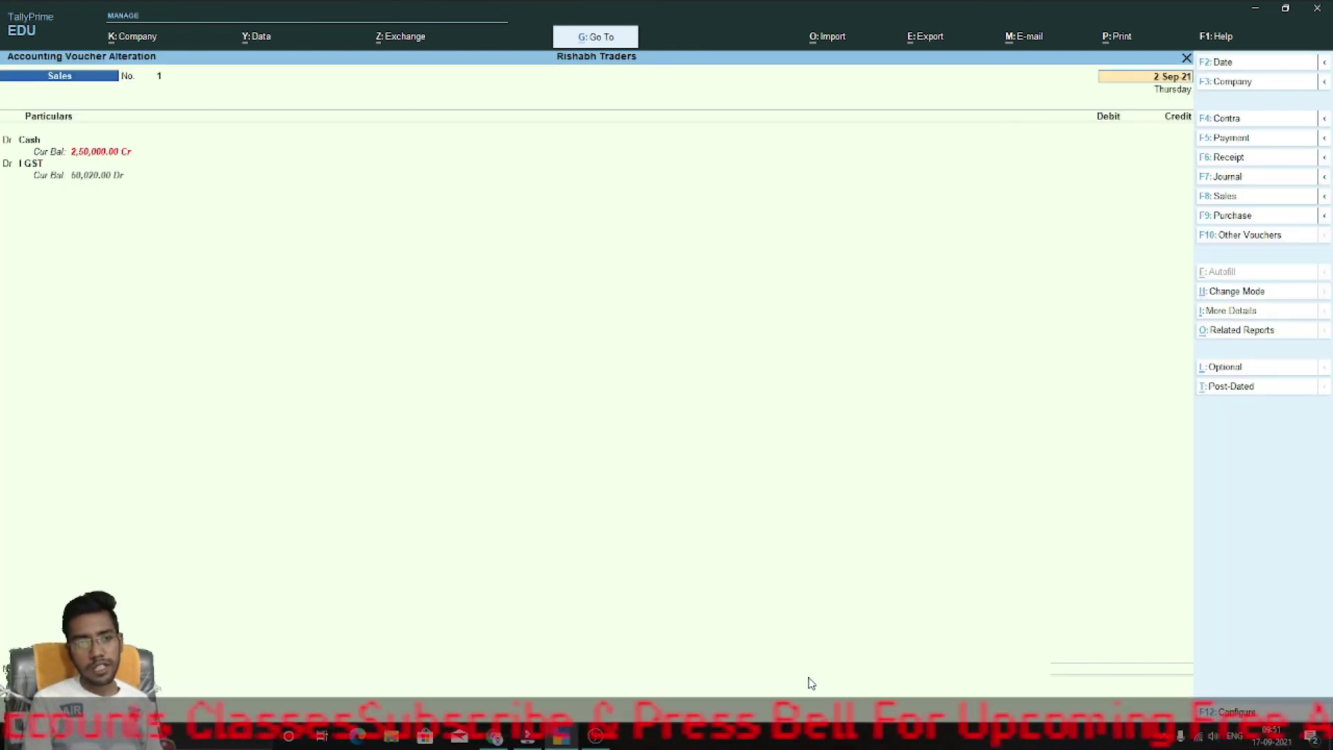
Quit the sales conversion without saving and reopen the recorded furniture purchase voucher
key("BackSpace")
key("Escape")
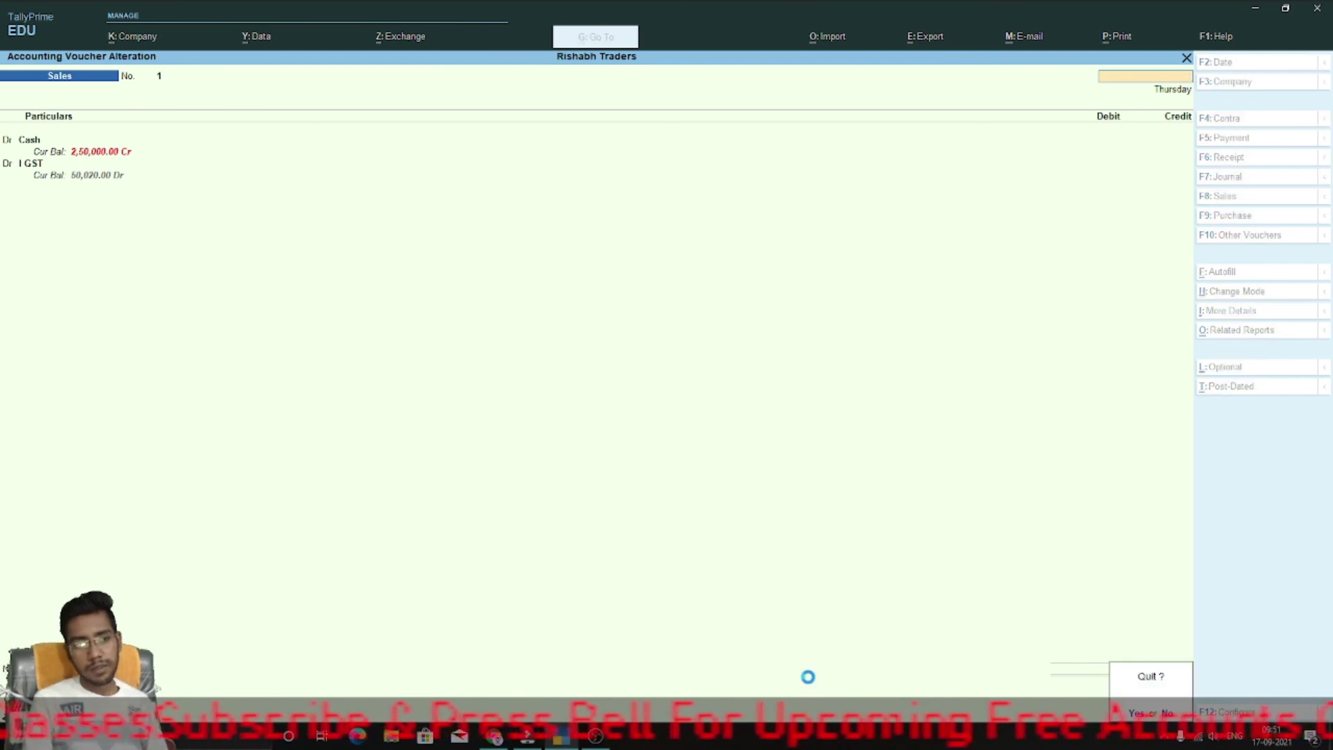
key("Return")
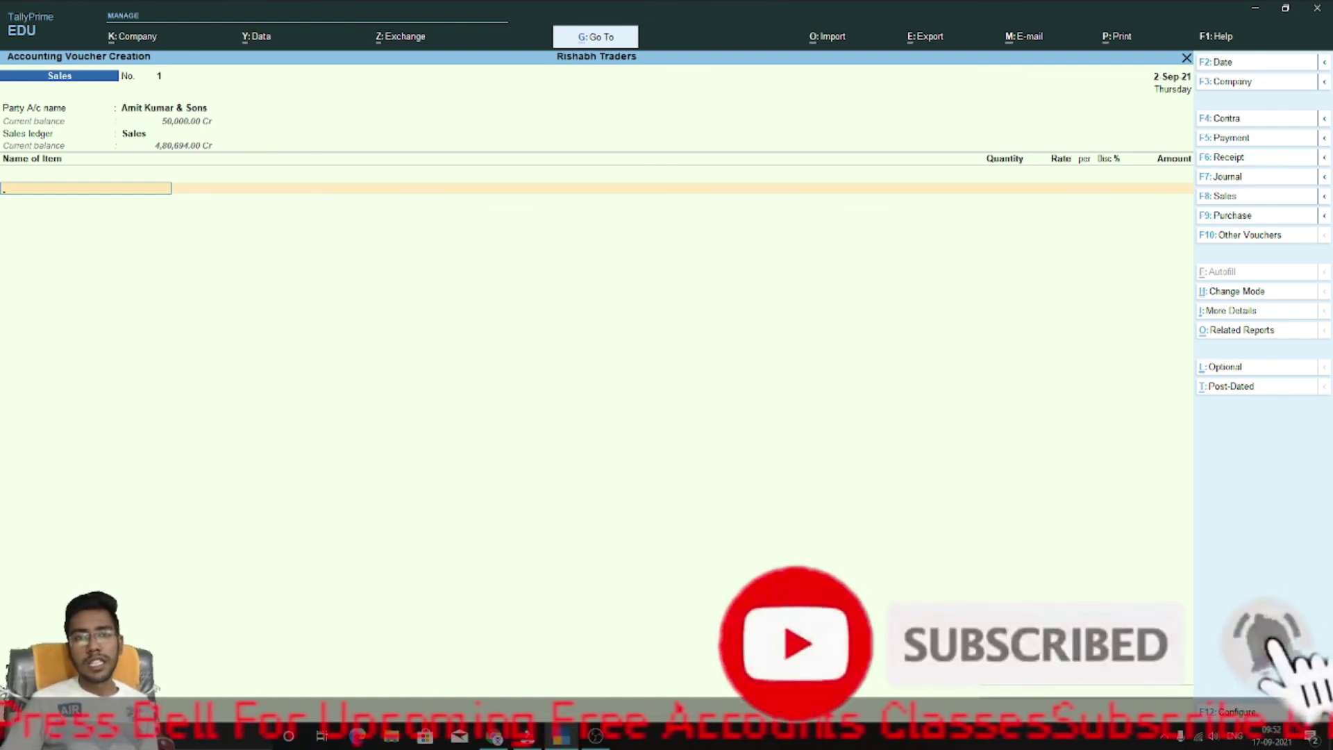
key("Page_Up")
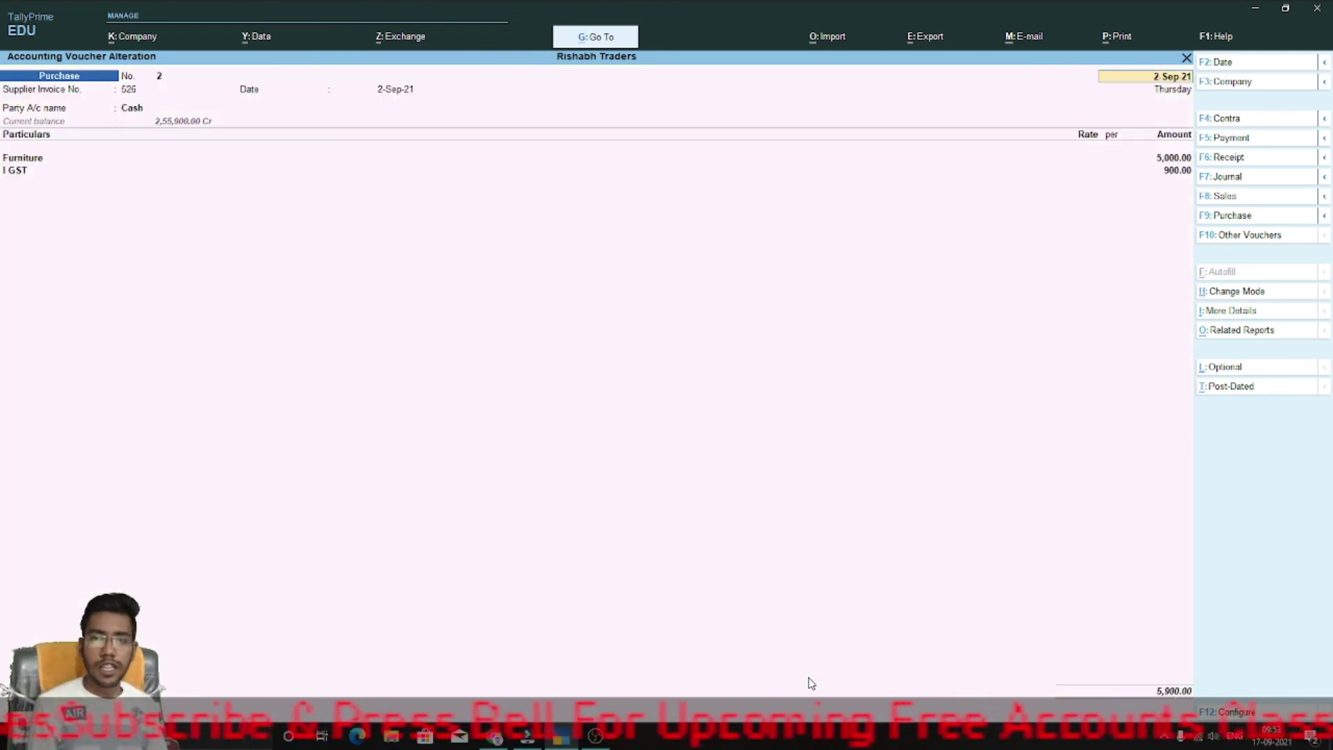